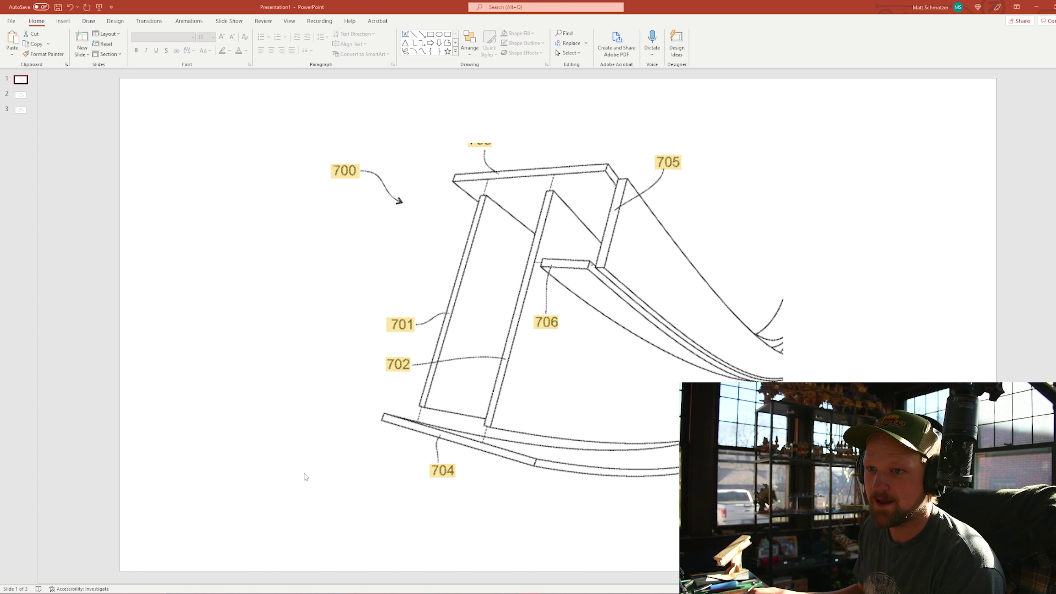
- Go to slide 2 and move the lower blue dot onto the bottom board at the 704 leader line
key("Page_Down")
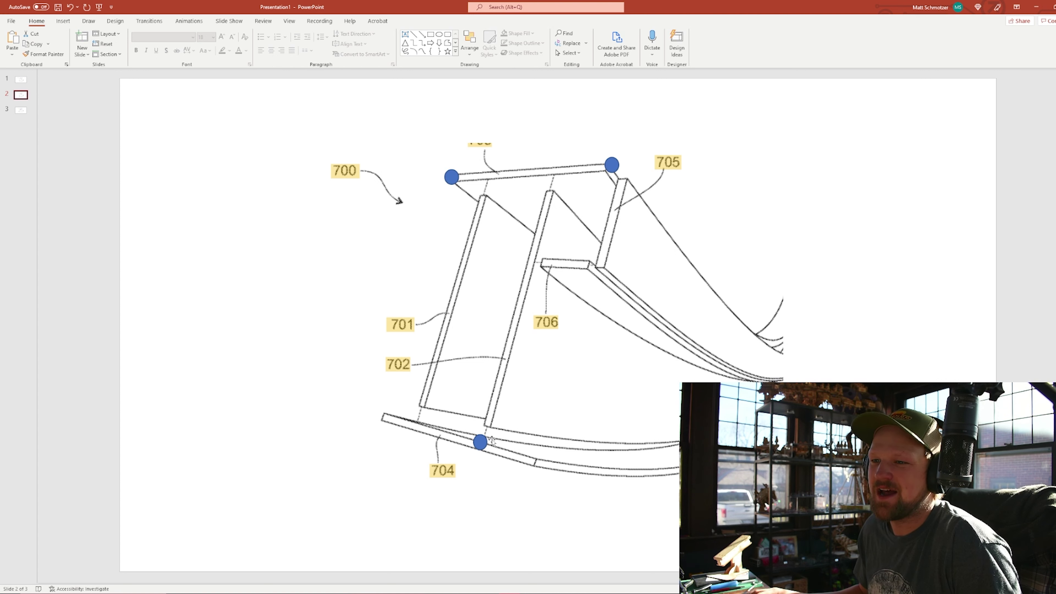
left_click(480, 442)
left_click_drag(481, 443, 444, 433)
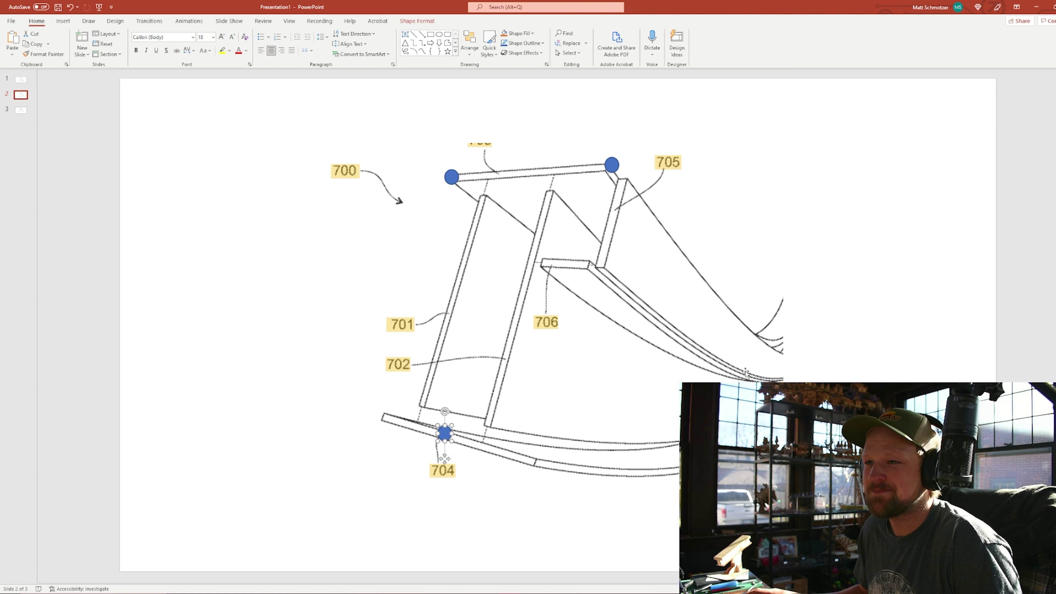
left_click(878, 352)
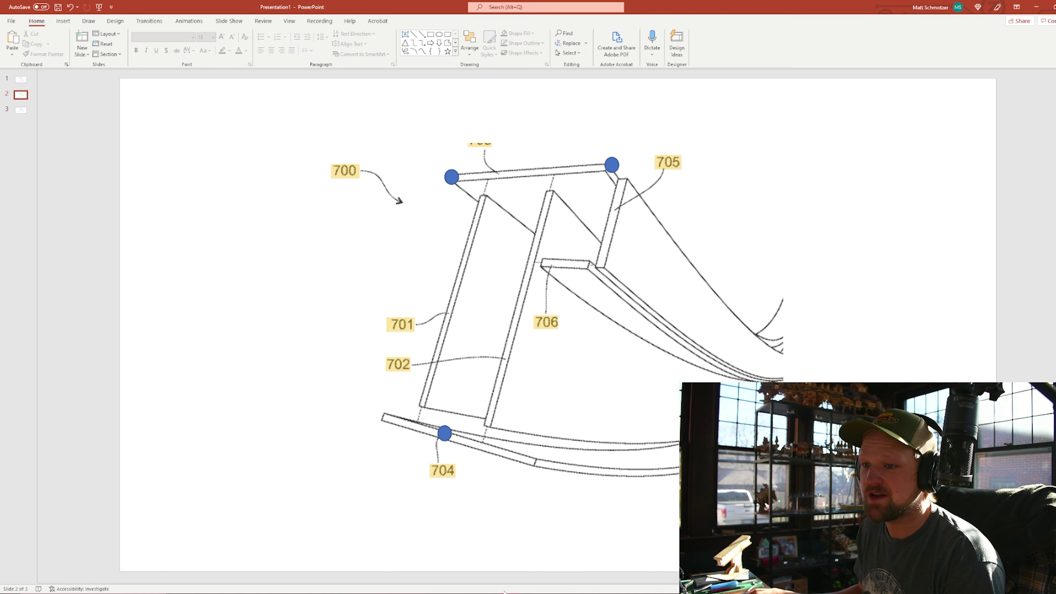
- Switch to Excel and review the track coordinates on the DemoTrack sheet and the shortened table on Sheet2
mouse_move(503, 592)
left_click(567, 562)
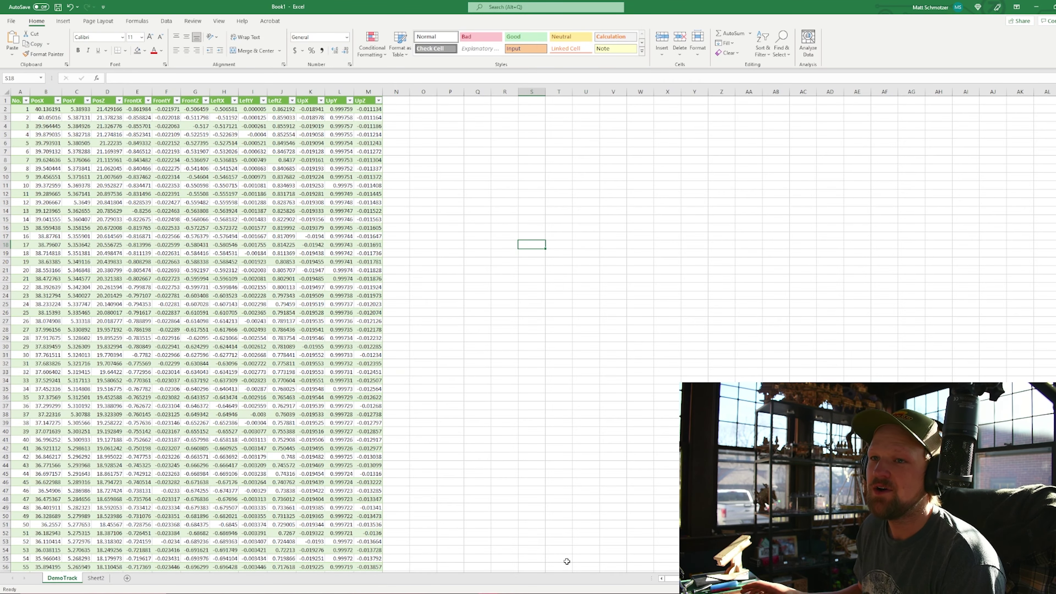
left_click_drag(18, 179, 368, 542)
left_click(532, 474)
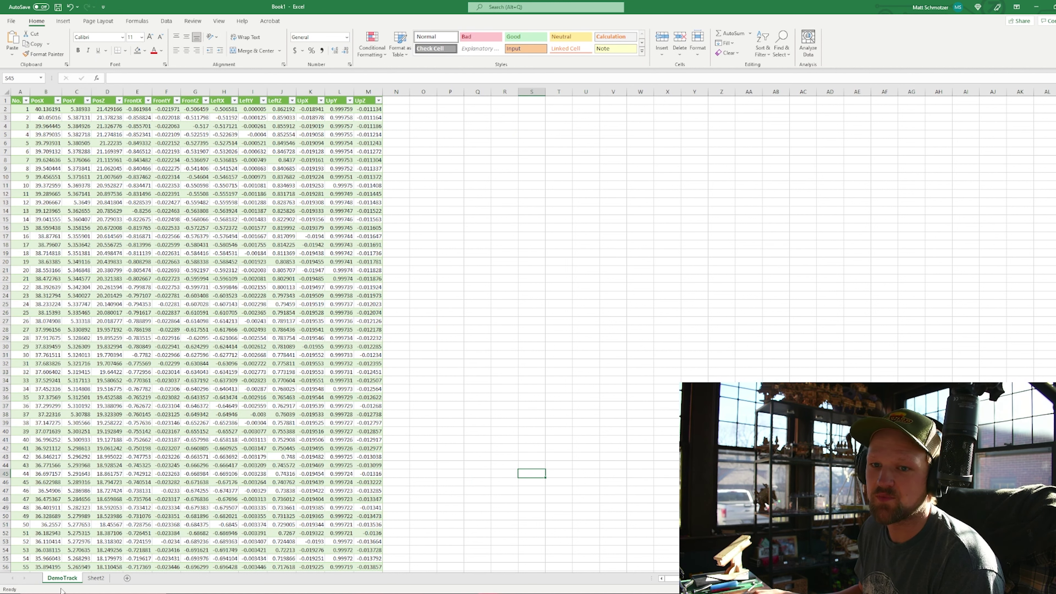
left_click(96, 577)
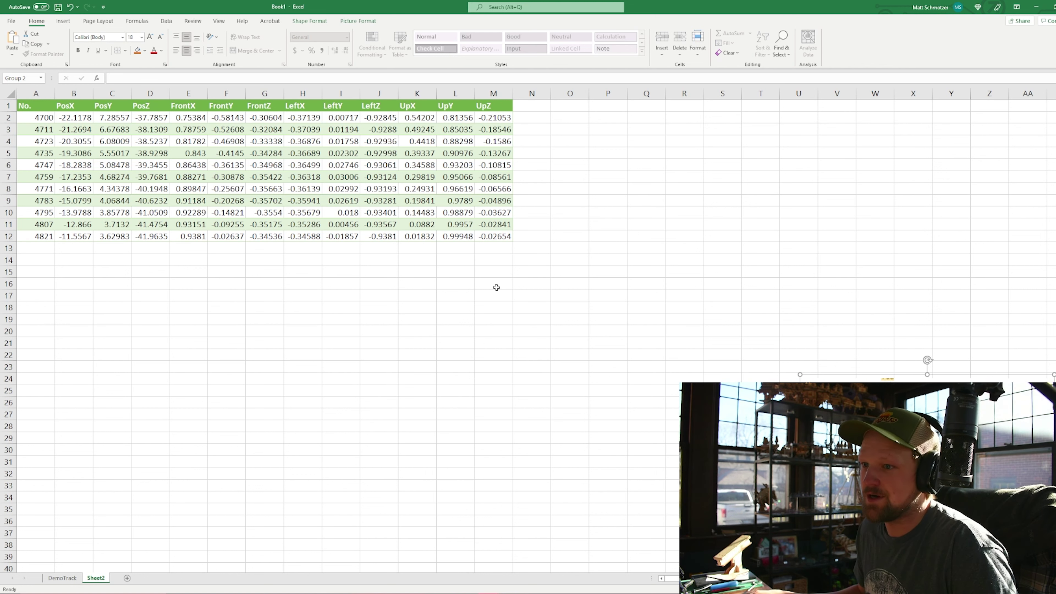
- Switch to the RaptorEZMode part in SolidWorks and create a reference plane through the lower endpoints of the three curves
key("alt+Tab")
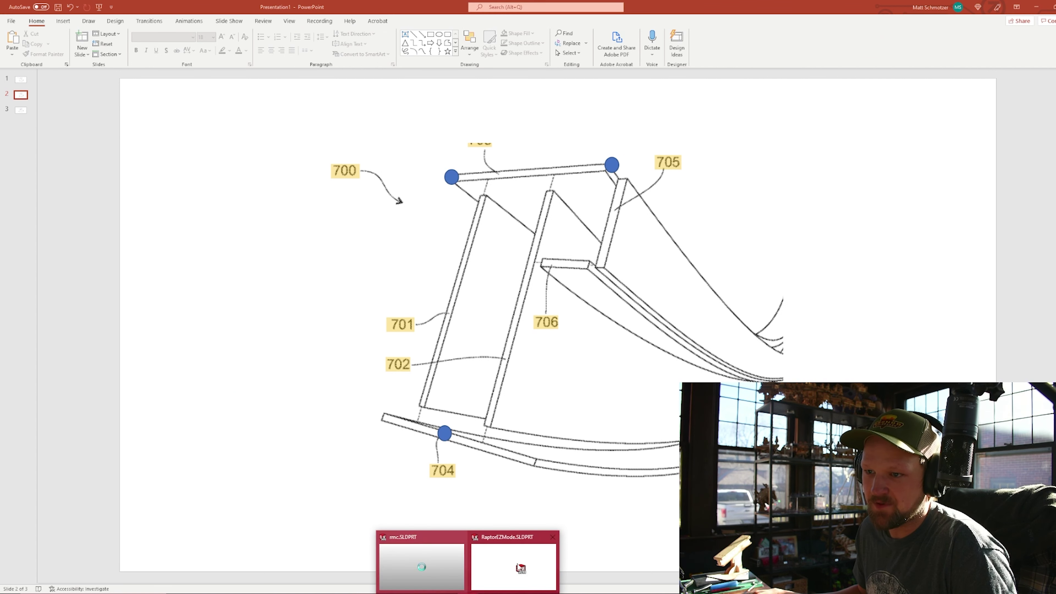
left_click(524, 568)
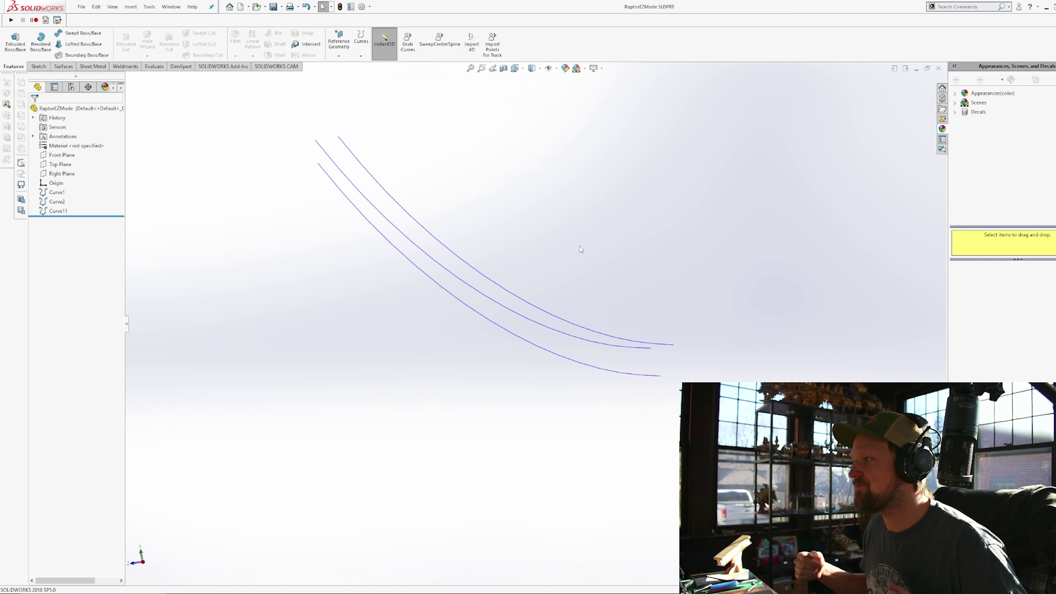
left_click(338, 56)
left_click(360, 74)
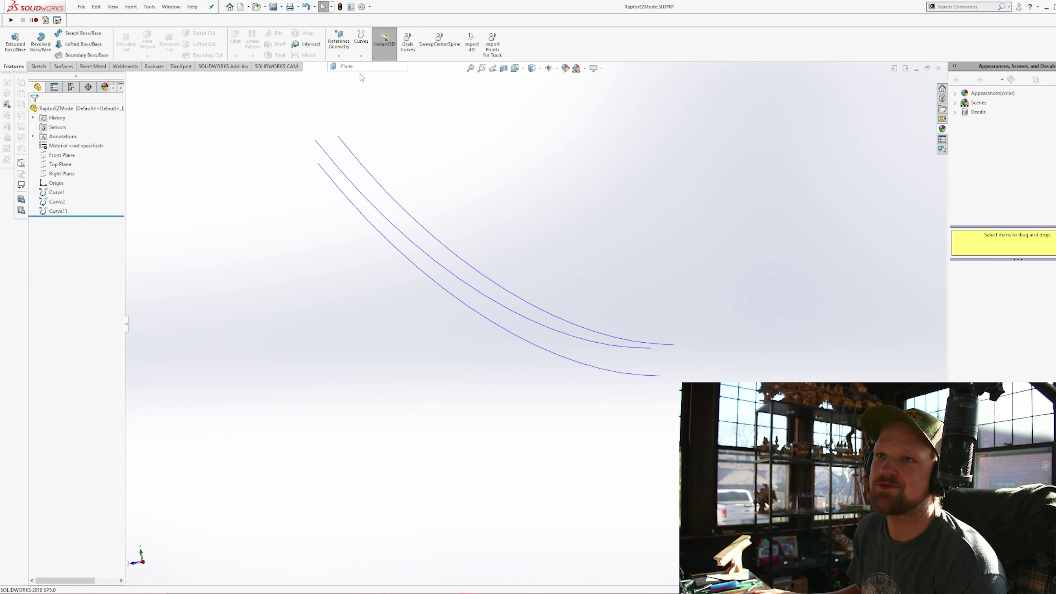
scroll(703, 364, "down", 6)
left_click(544, 270)
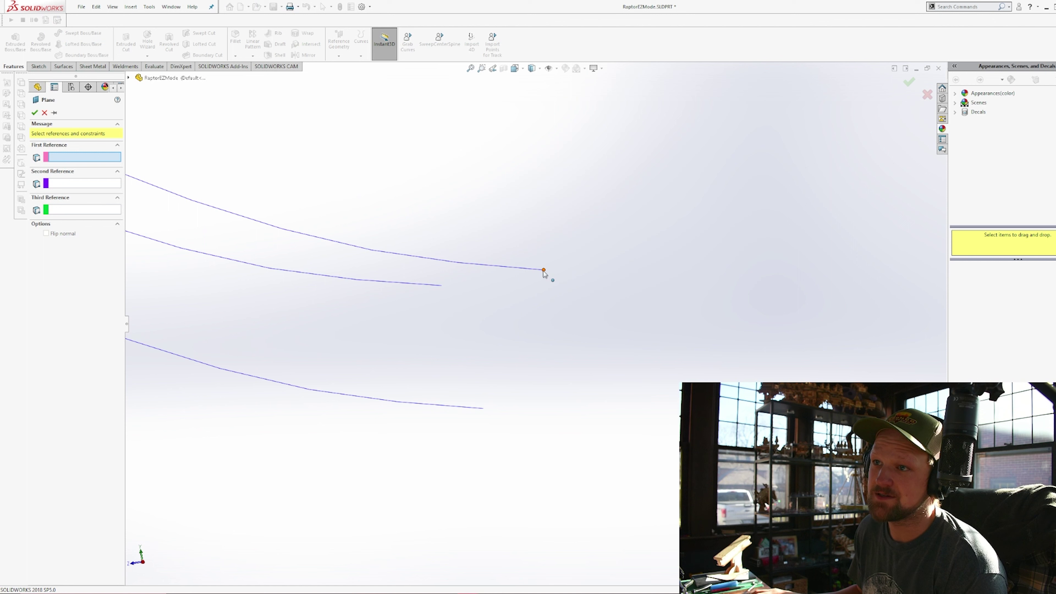
left_click(442, 286)
left_click(482, 409)
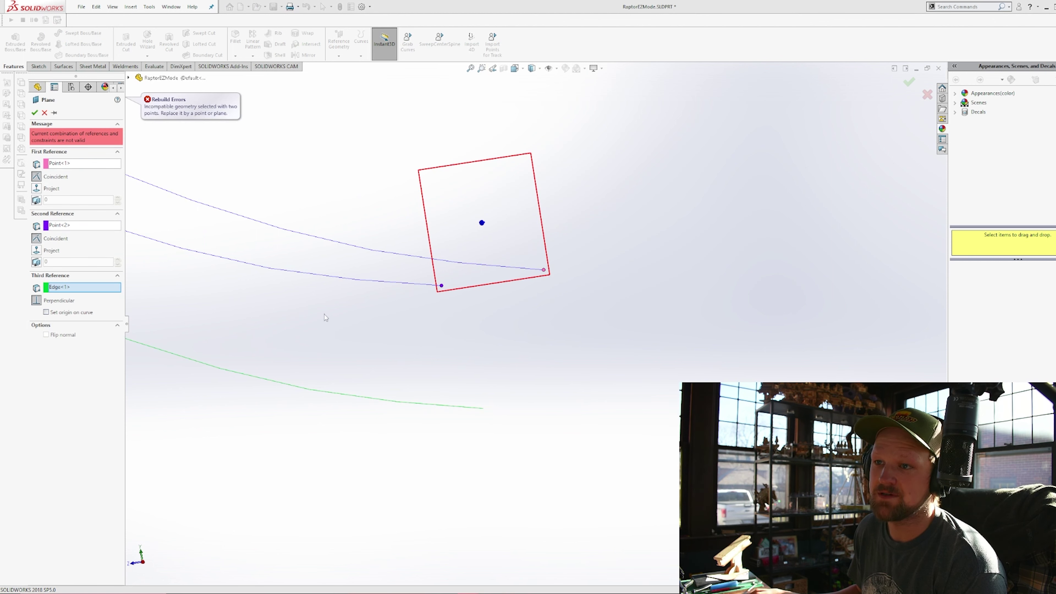
left_click(78, 288)
key("Delete")
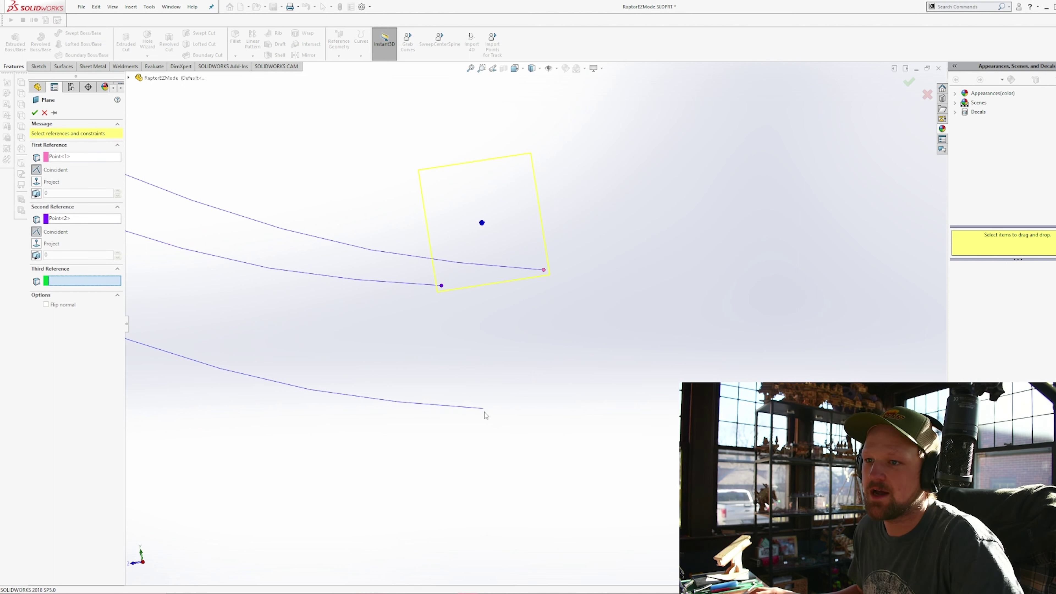
left_click(483, 408)
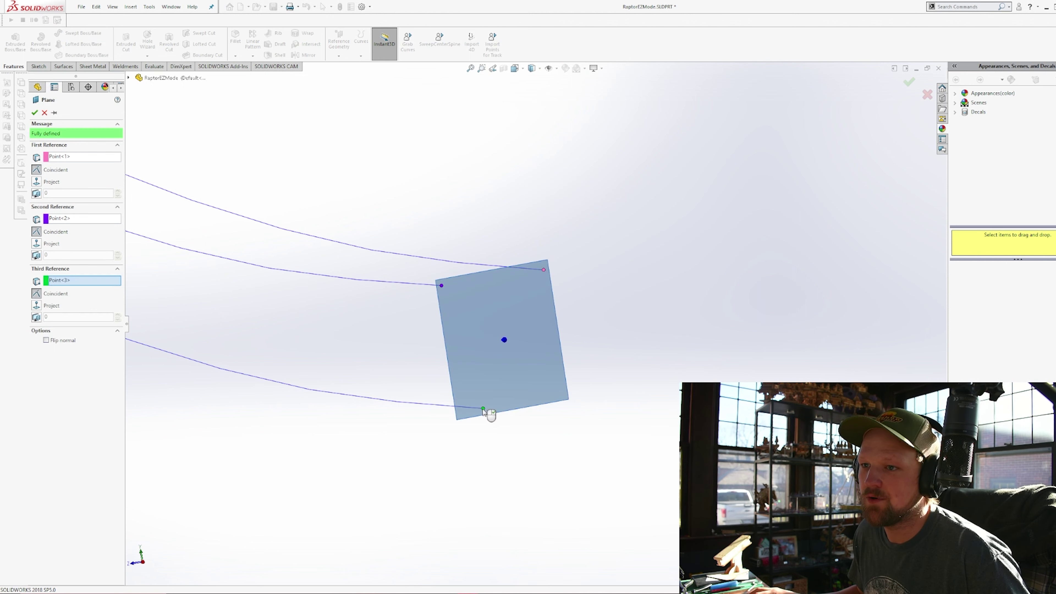
left_click(37, 113)
- Start a sketch on the new plane and convert the three track curves into sketch entities
left_click(39, 67)
left_click(12, 41)
left_click(146, 42)
middle_click_drag(458, 375, 589, 413)
scroll(582, 425, "down", 2)
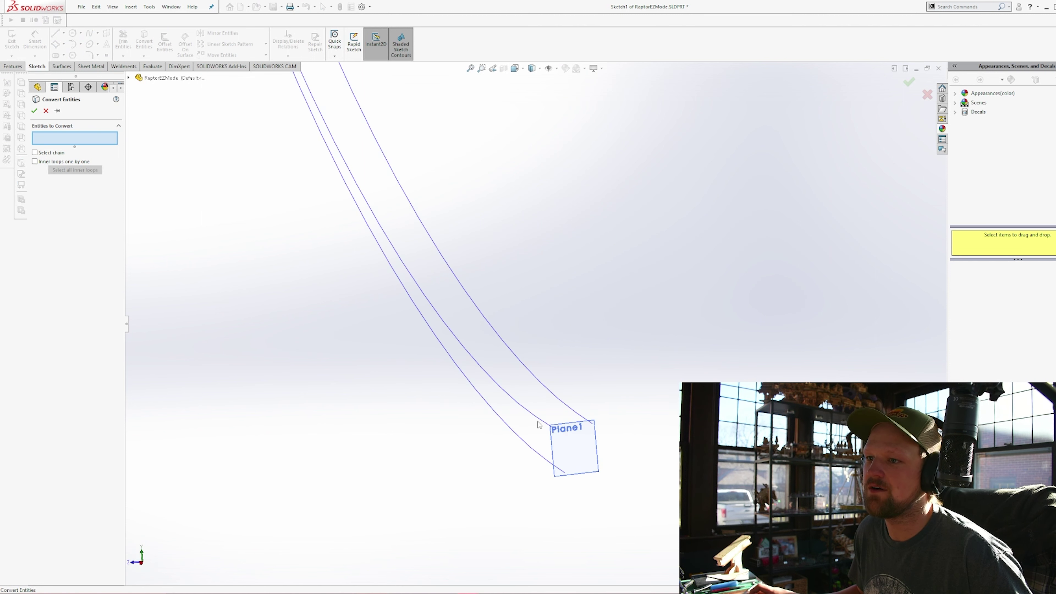
left_click(553, 426)
left_click(577, 412)
middle_click_drag(546, 460, 547, 457)
left_click(548, 457)
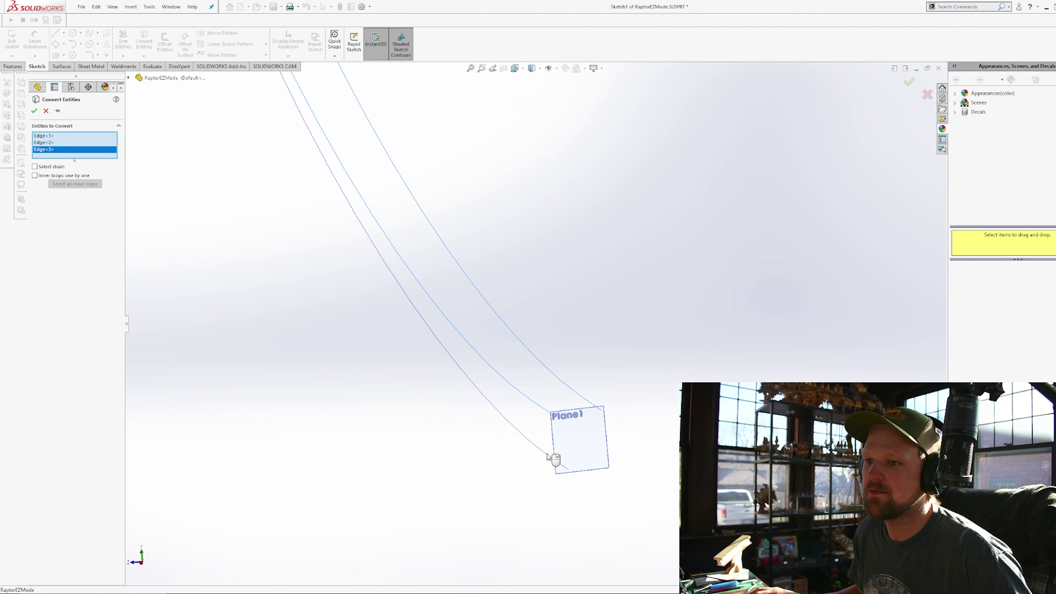
left_click(35, 110)
- Change the three converted splines to construction geometry
left_click_drag(665, 302, 482, 479)
left_click(46, 282)
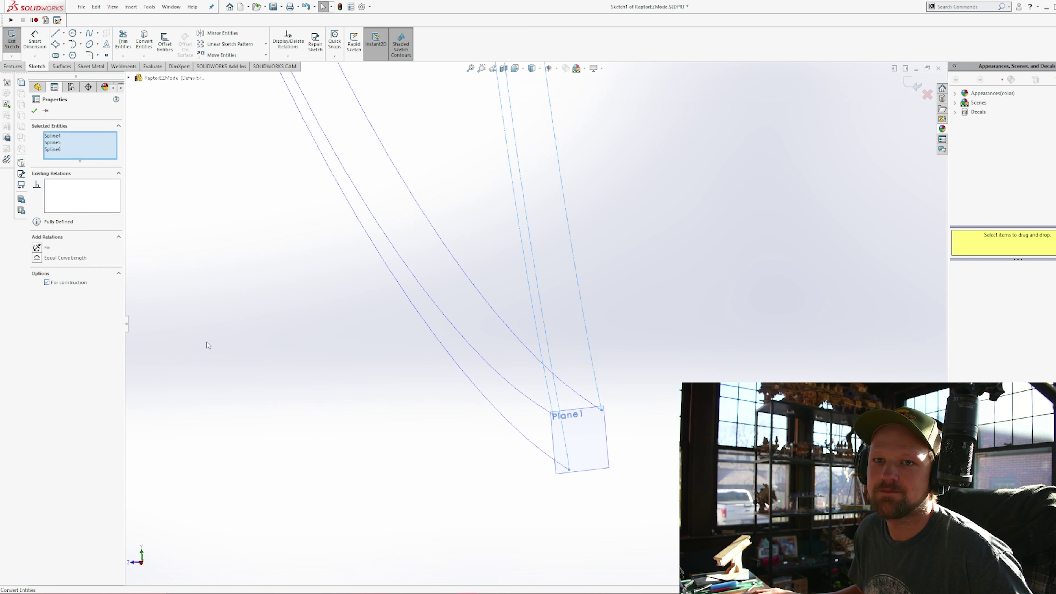
key("Escape")
- Sketch construction lines joining the two upper curve endpoints and running from the lower curve endpoint perpendicular to that line
scroll(593, 460, "down", 4)
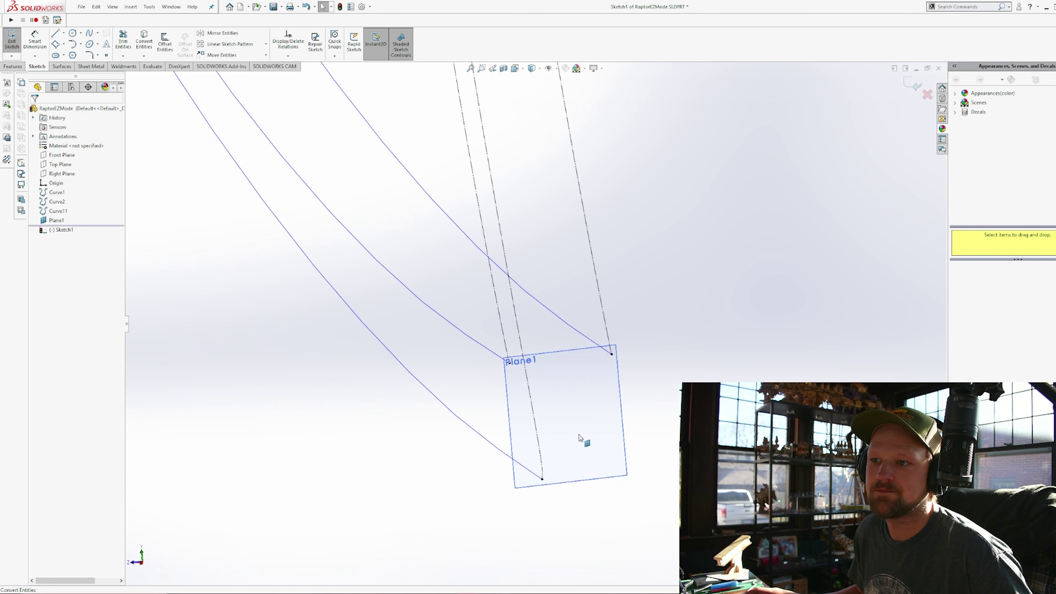
left_click(56, 32)
left_click(510, 362)
left_click(612, 354)
key("Escape")
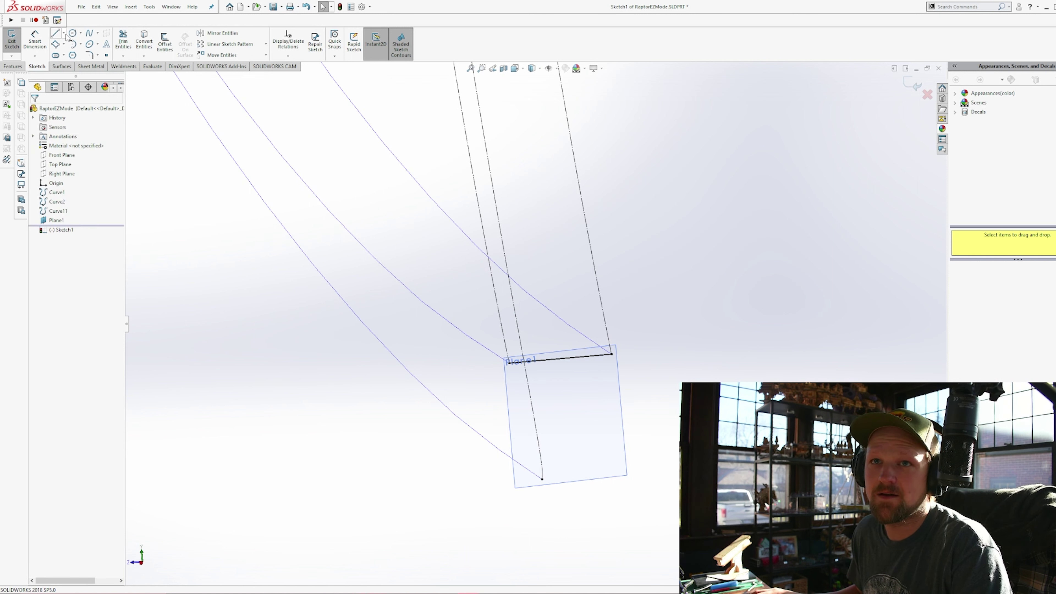
left_click(56, 33)
left_click(541, 479)
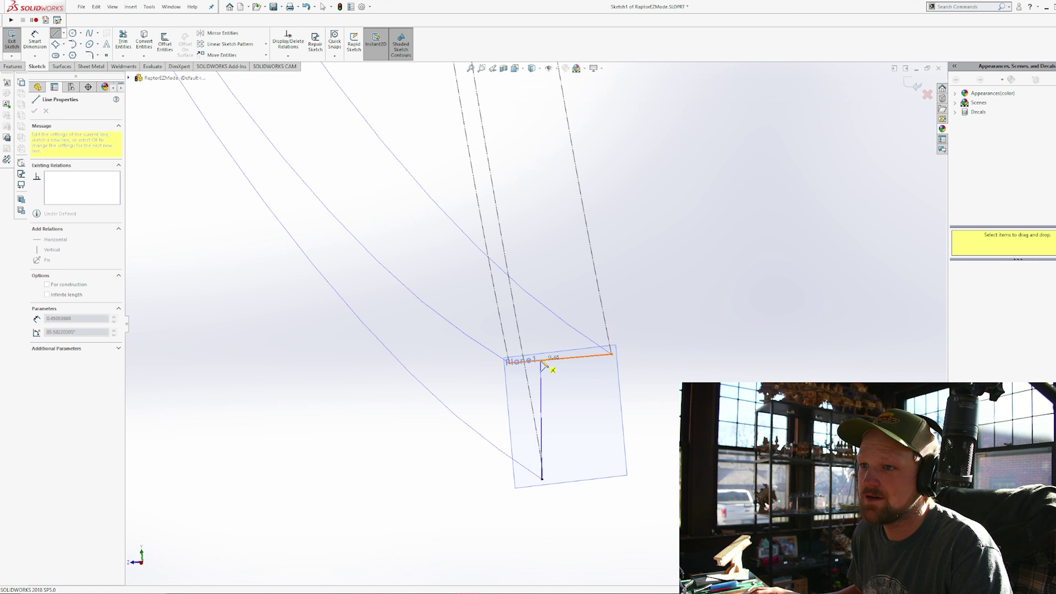
left_click(535, 361)
key("Escape")
left_click_drag(716, 295, 455, 417)
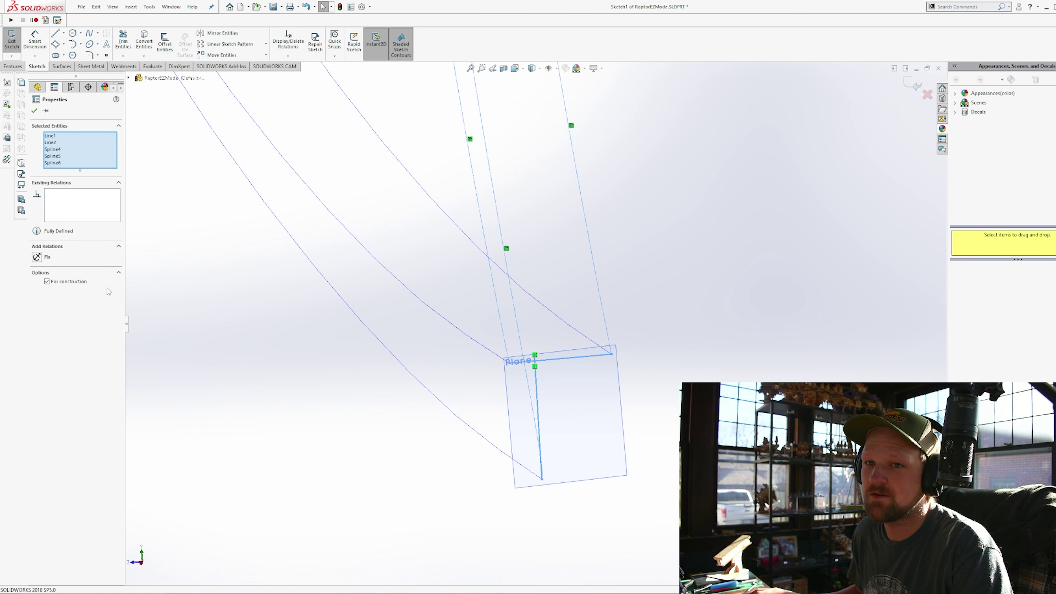
key("Escape")
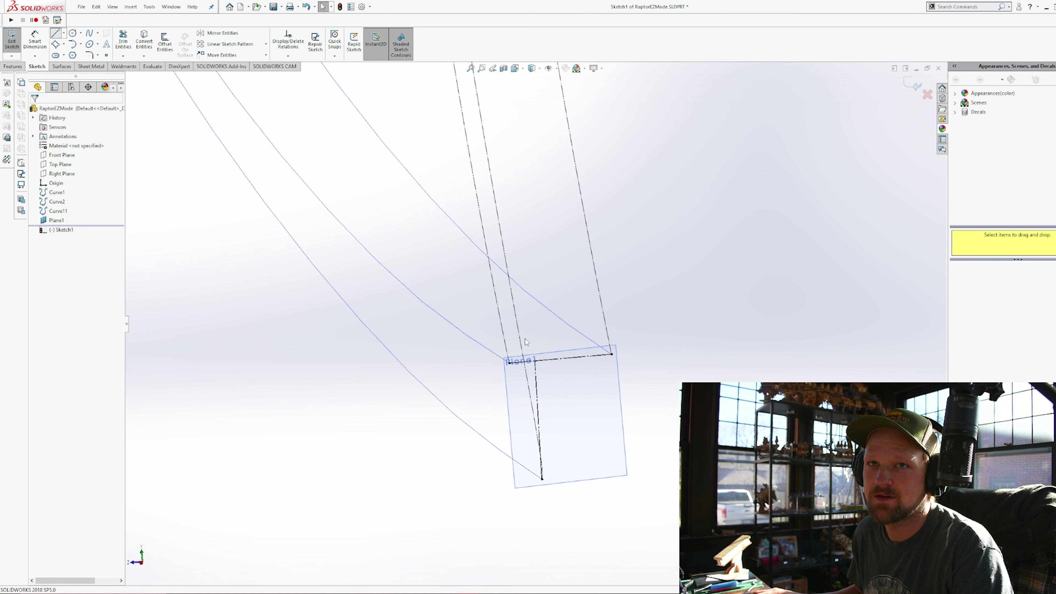
- Sketch a solid line between the two upper curve endpoints, over the construction line
left_click(509, 362)
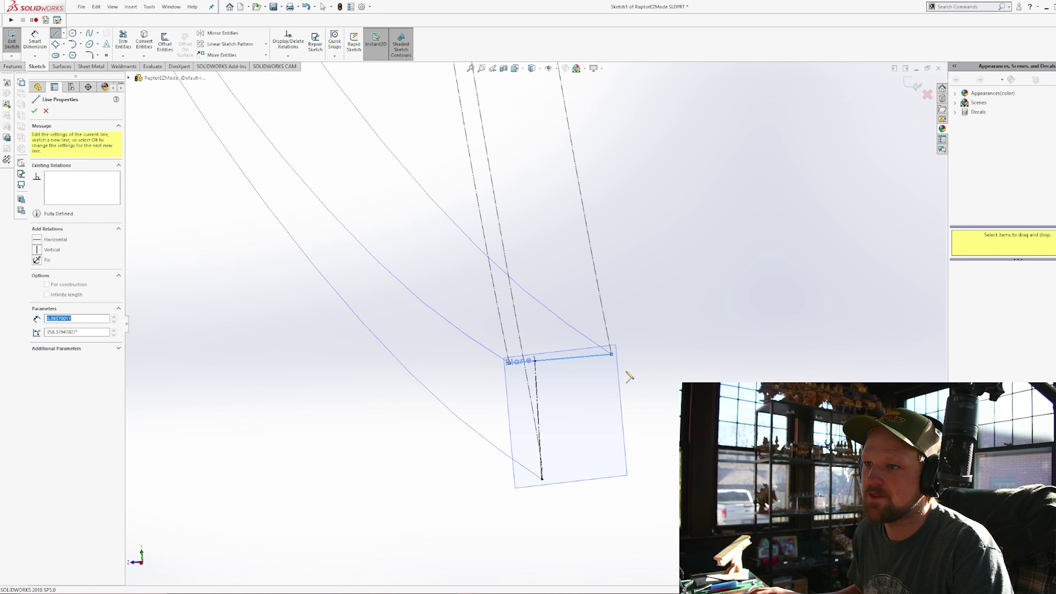
left_click(612, 355)
key("Escape")
- Sketch a construction centerline about 0.7 long from the top line's midpoint down past the plane's lower edge
key("l")
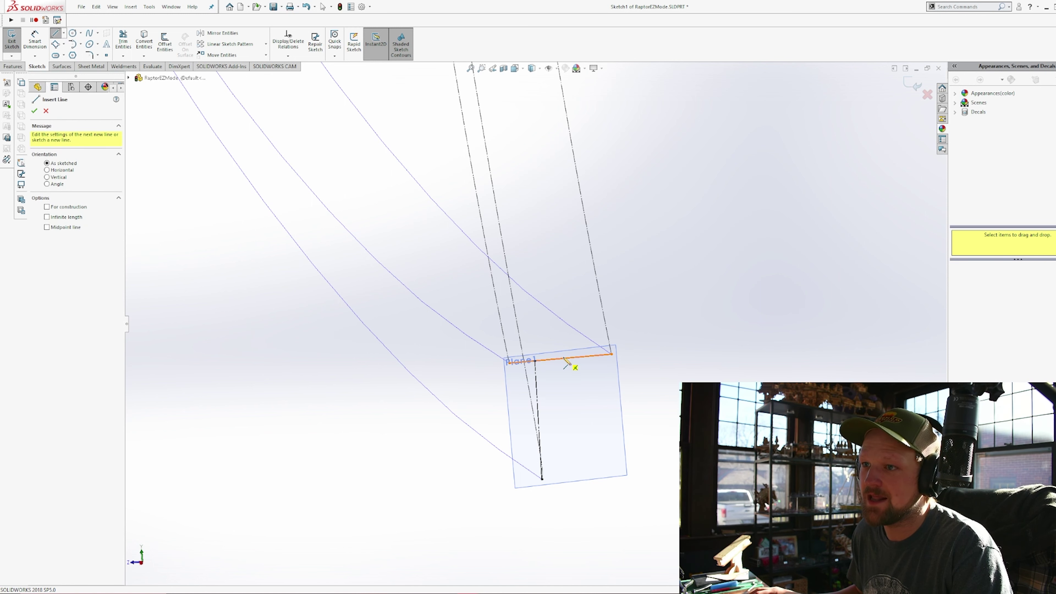
left_click(561, 359)
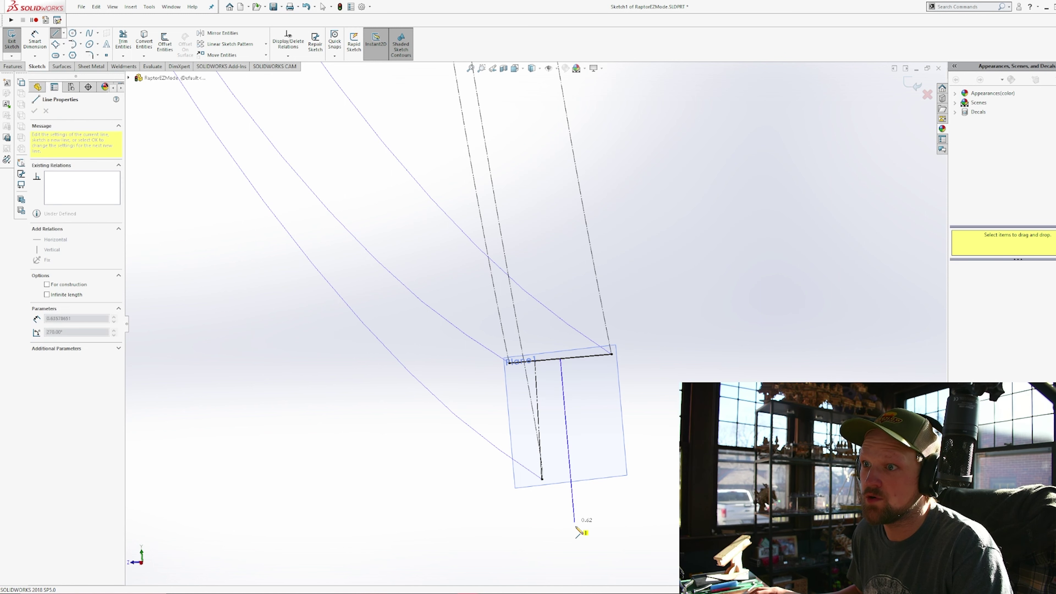
left_click(571, 543)
key("Escape")
left_click(566, 445)
left_click(47, 279)
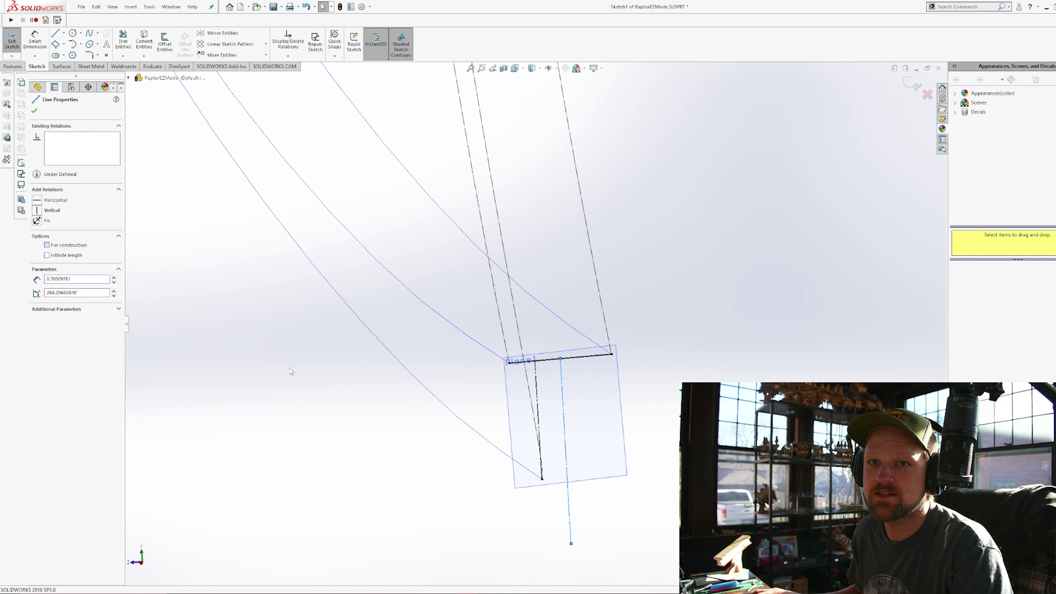
- Dimension the angle between the centerline and the top line at 90°
left_click(299, 372)
left_click(34, 39)
left_click(562, 383)
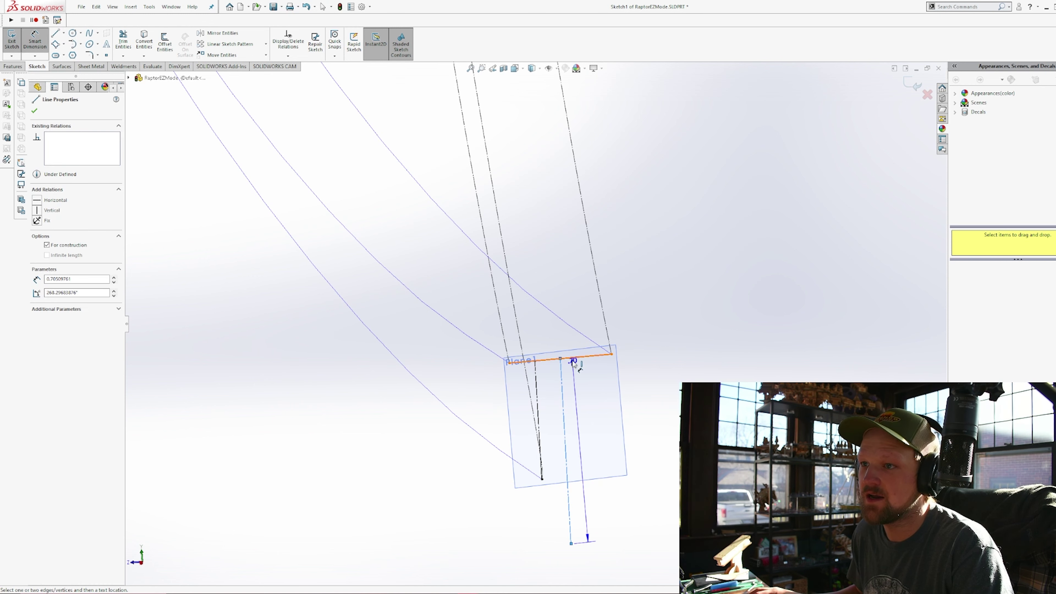
left_click(584, 355)
left_click(785, 362)
type("90.08263951deg")
key("Return")
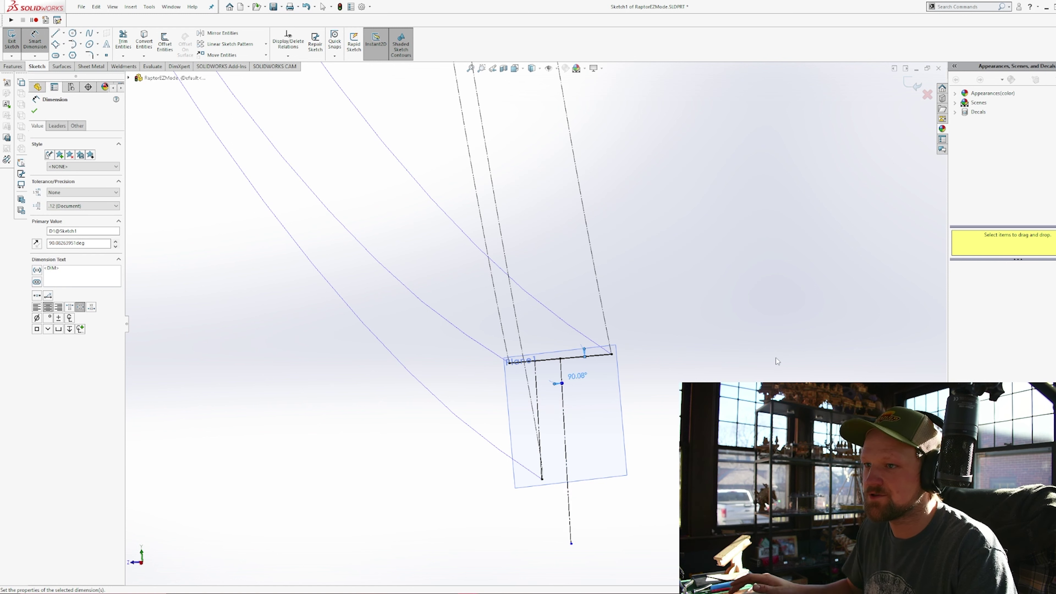
key("Escape")
- Sketch a solid line from the top line to the lower curve endpoint, over the perpendicular construction line
left_click(56, 32)
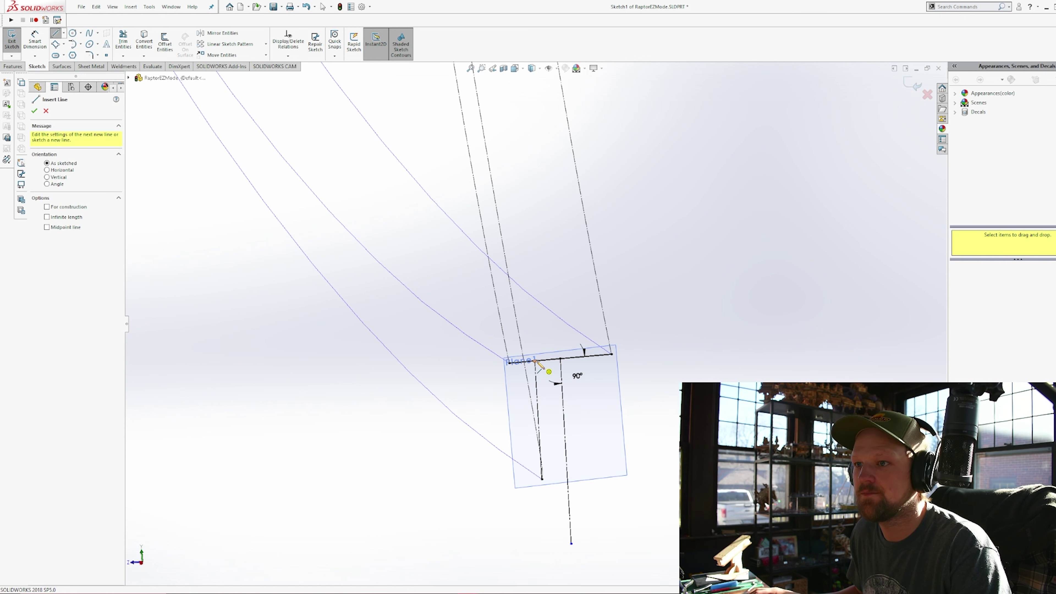
left_click(539, 394)
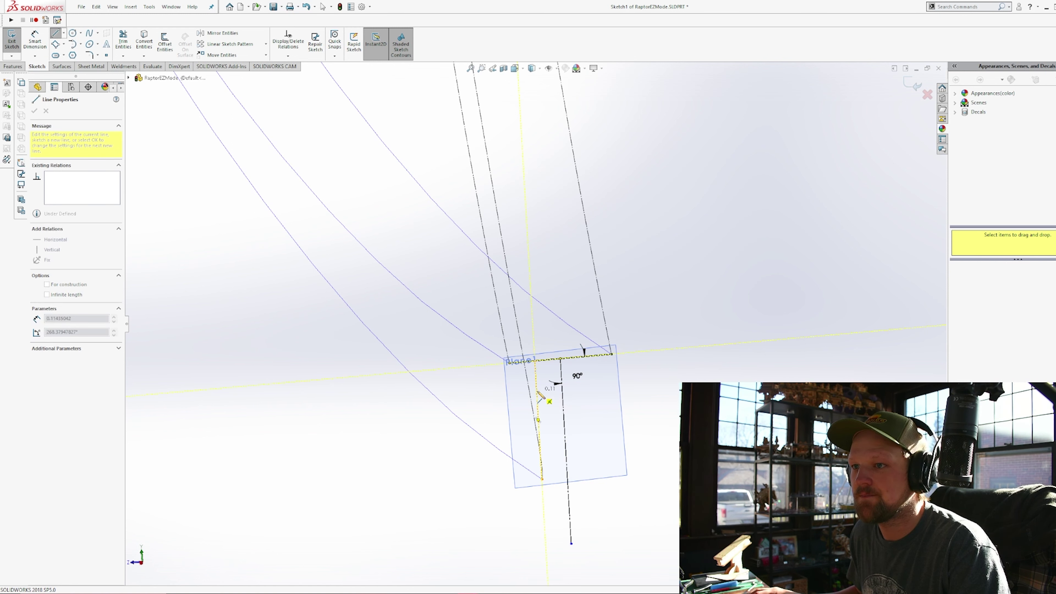
left_click(542, 480)
key("Escape")
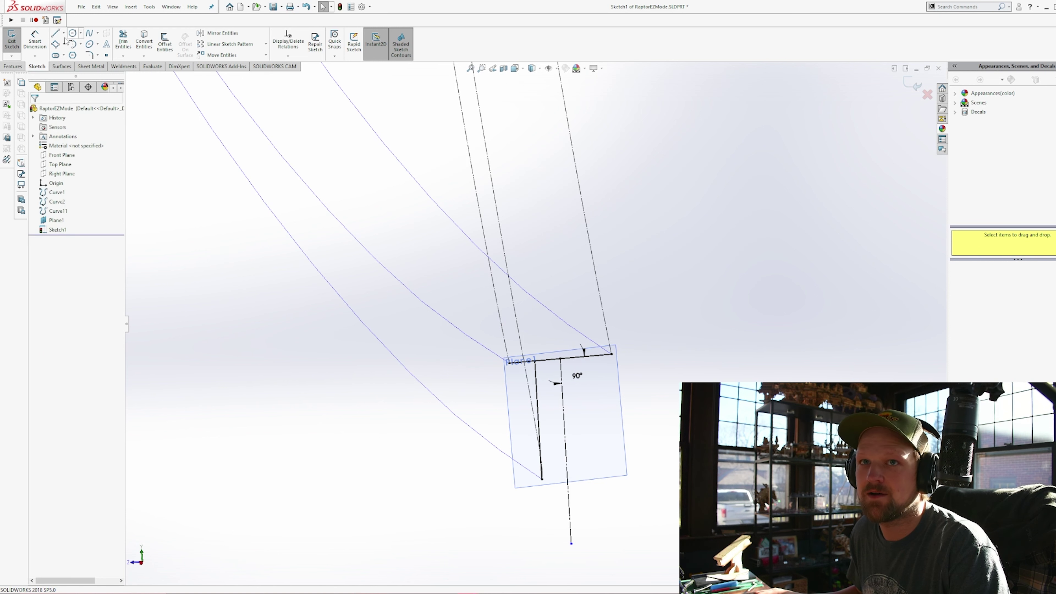
- Sketch a perpendicular line down from the top line's end nearest the solid upright, and a parallel line across to that upright
key("l")
scroll(582, 418, "down", 2)
left_click(481, 334)
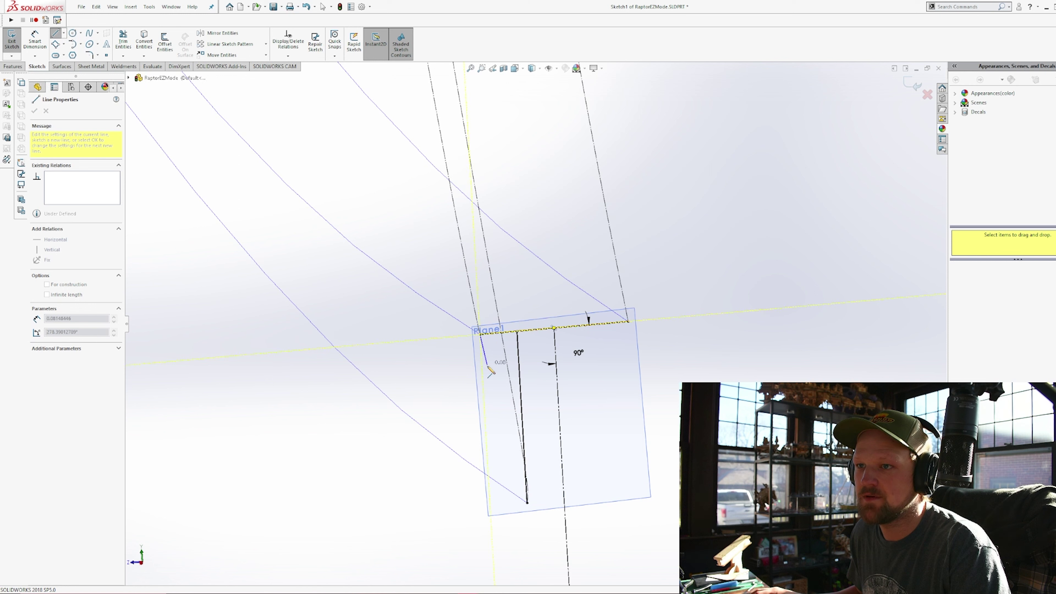
scroll(483, 380, "down", 4)
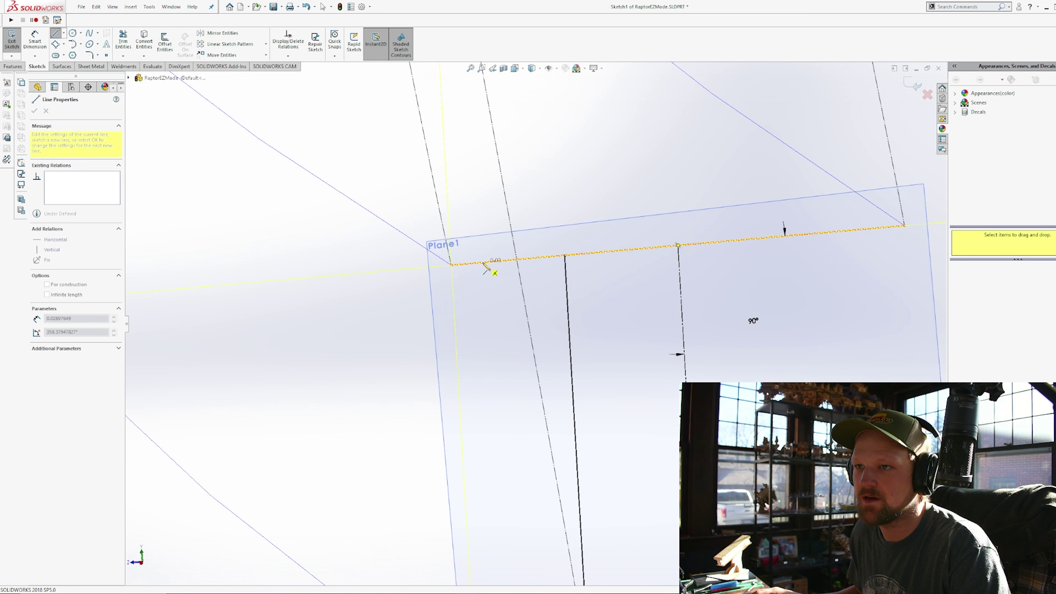
left_click(457, 374)
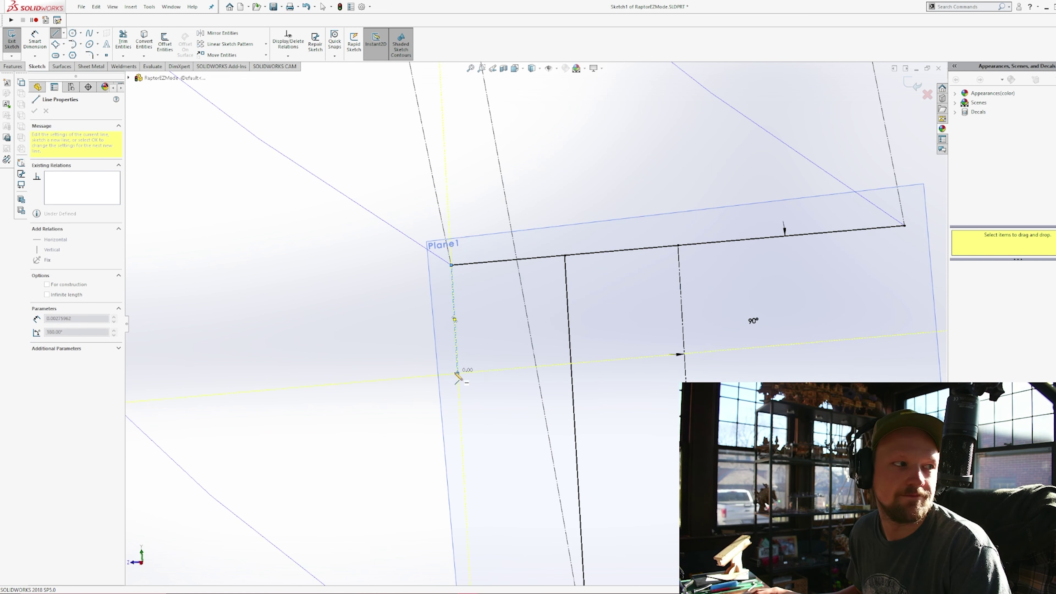
left_click(573, 364)
key("Escape")
- Try shifting the upper flange's lower line along the solid upright
left_click(35, 42)
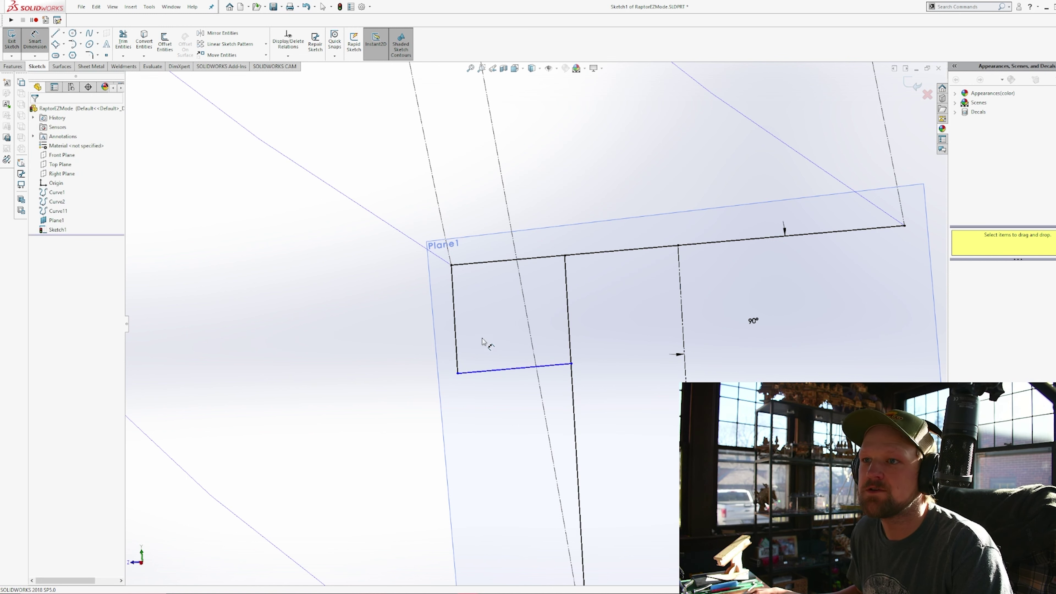
scroll(486, 329, "up", 3)
left_click(520, 353)
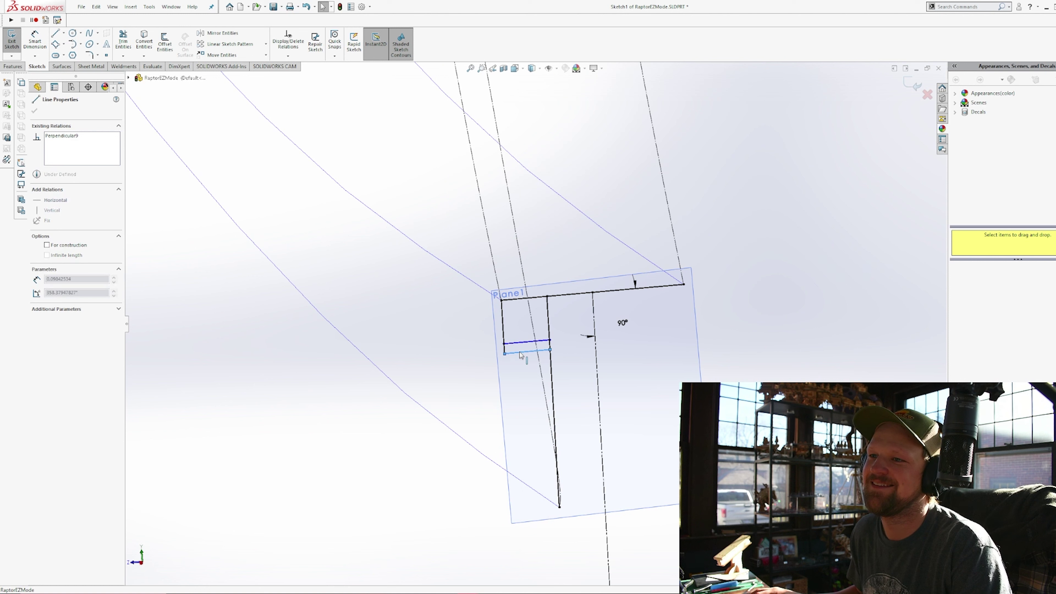
left_click_drag(520, 346, 521, 347)
left_click(776, 331)
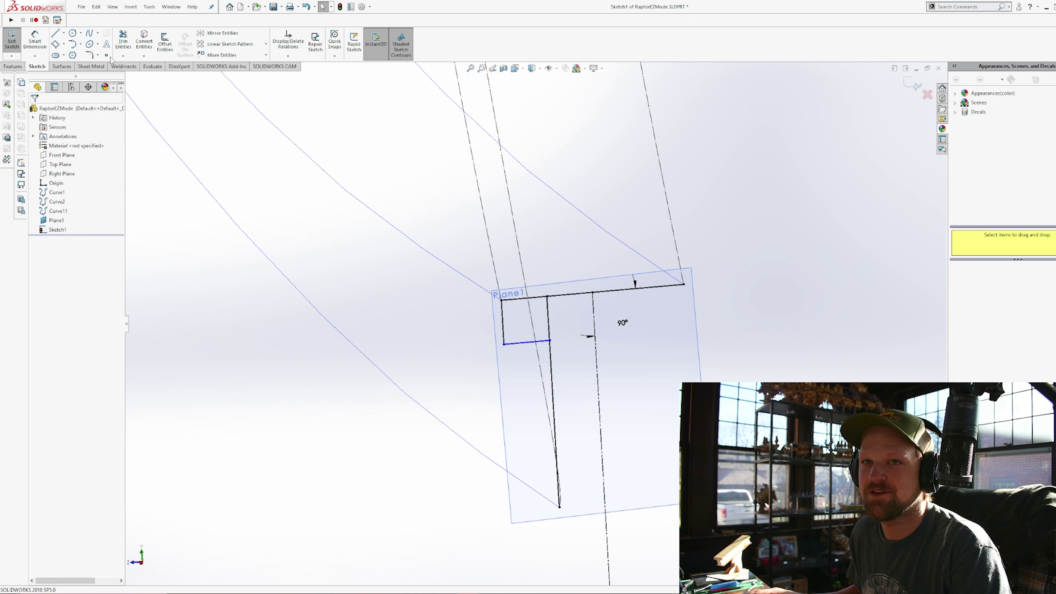
- Sketch the lower flange half: a perpendicular line from the lower curve endpoint, a drop of about 0.016, and a line across to the centerline
left_click(55, 36)
scroll(563, 504, "down", 3)
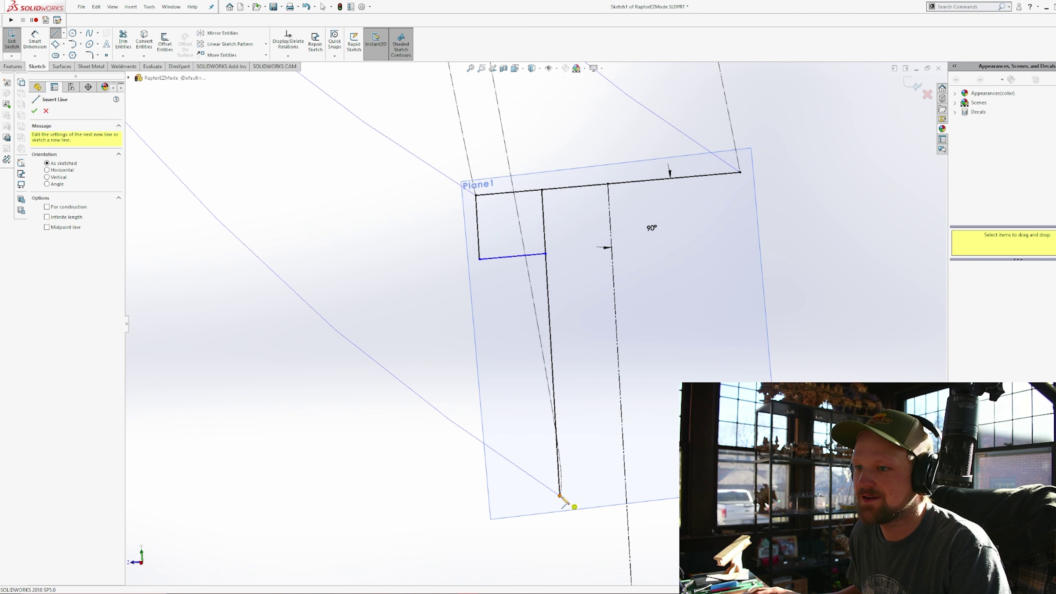
left_click(559, 496)
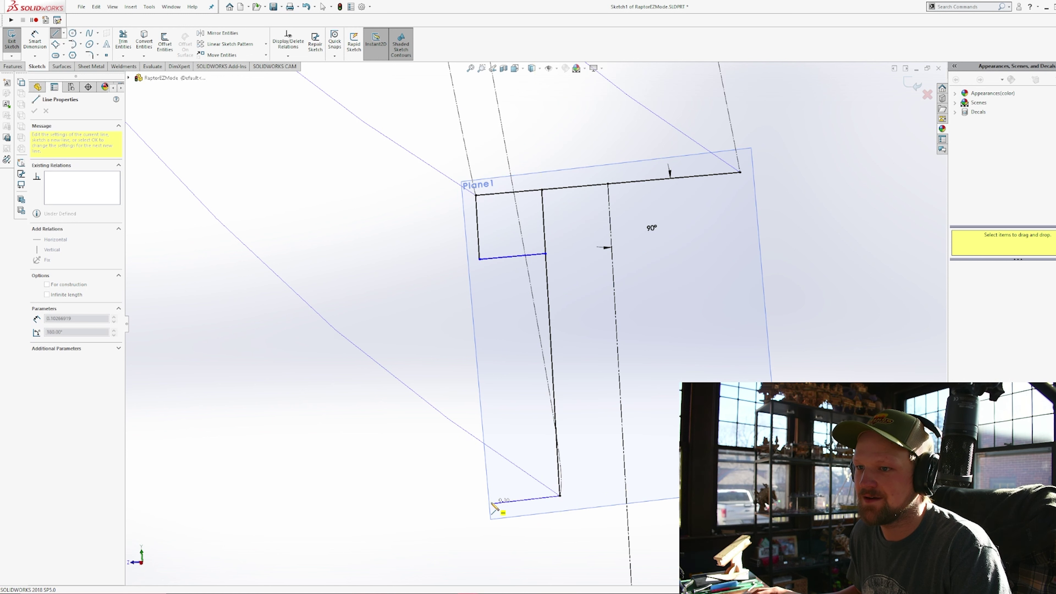
scroll(565, 485, "down", 4)
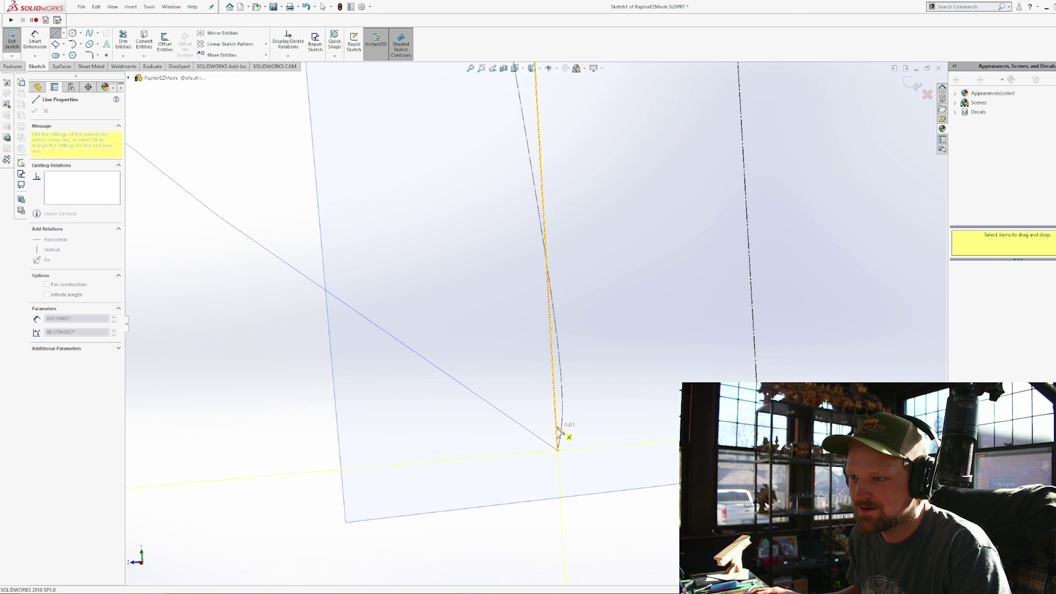
left_click(343, 469)
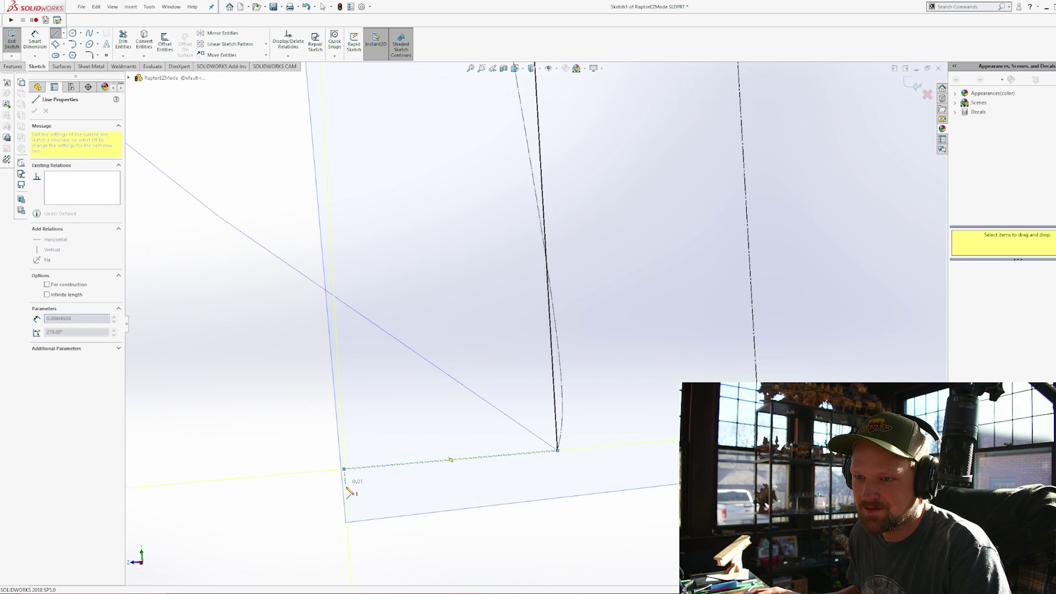
left_click(347, 501)
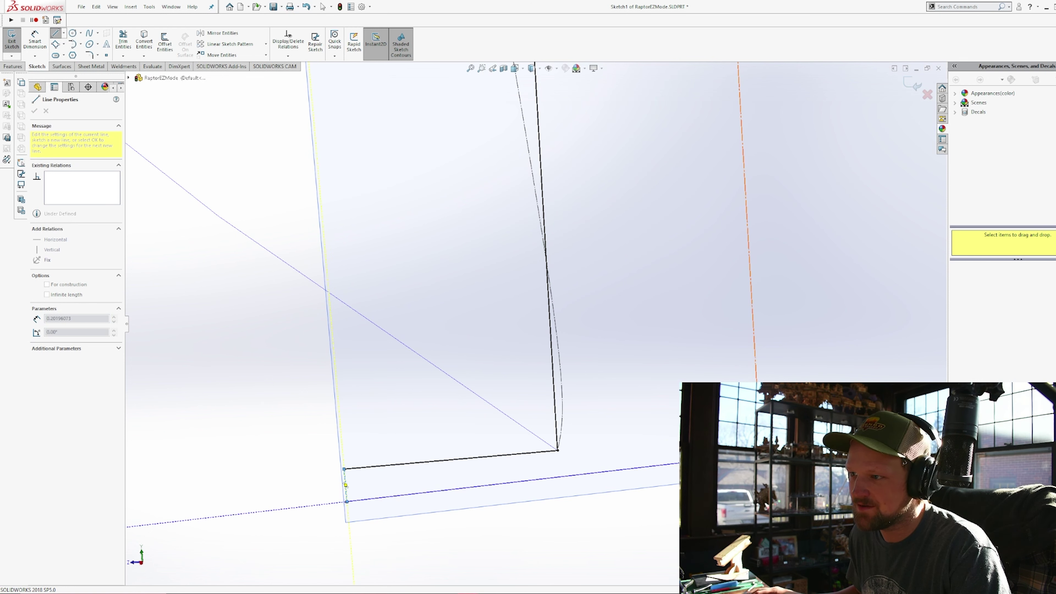
left_click(761, 453)
key("Escape")
scroll(586, 470, "up", 5)
scroll(545, 401, "down", 5)
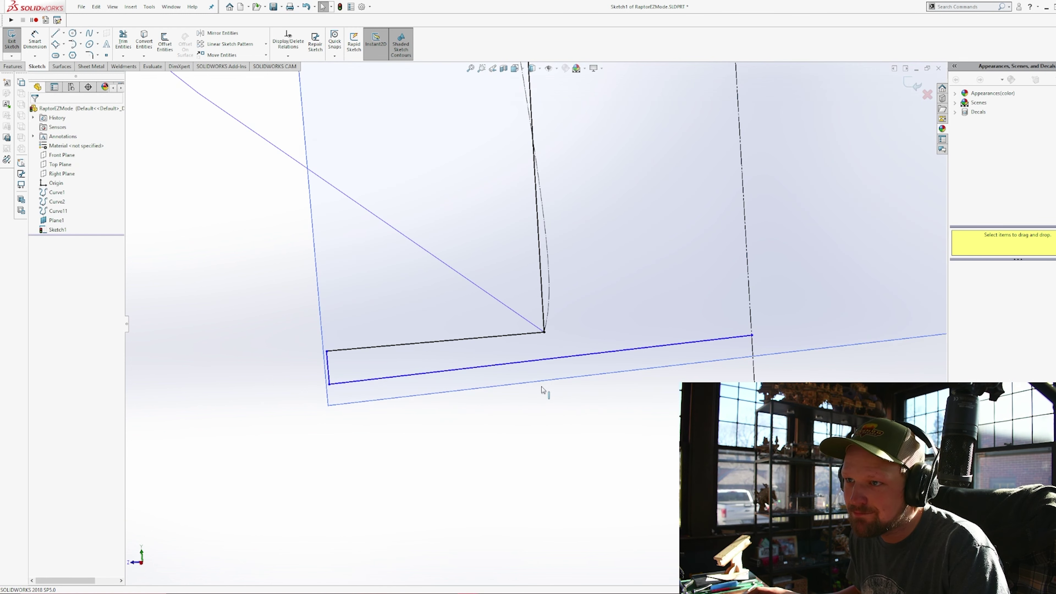
left_click(35, 41)
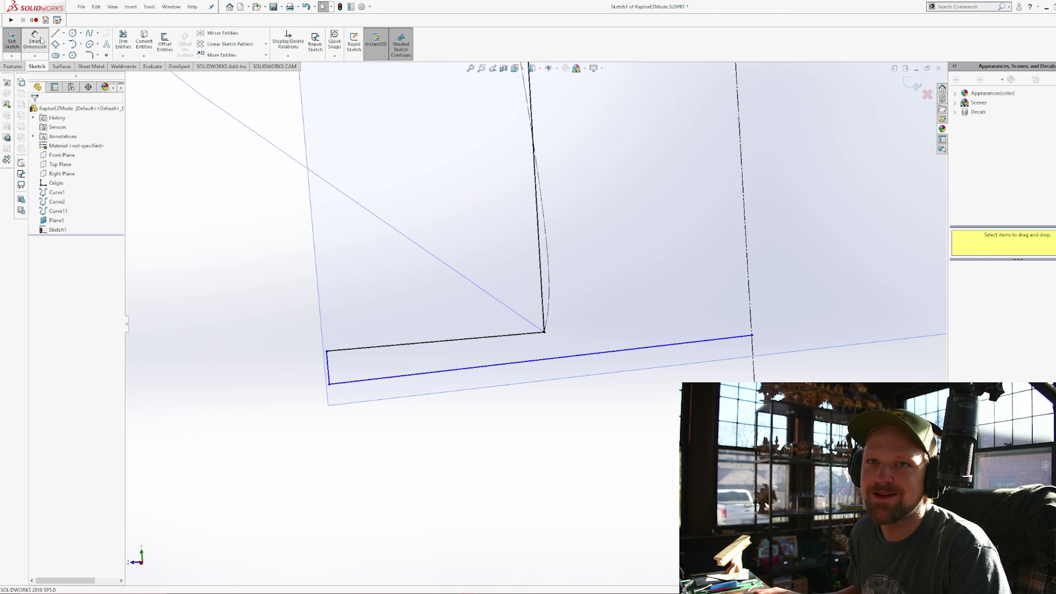
left_click(484, 341)
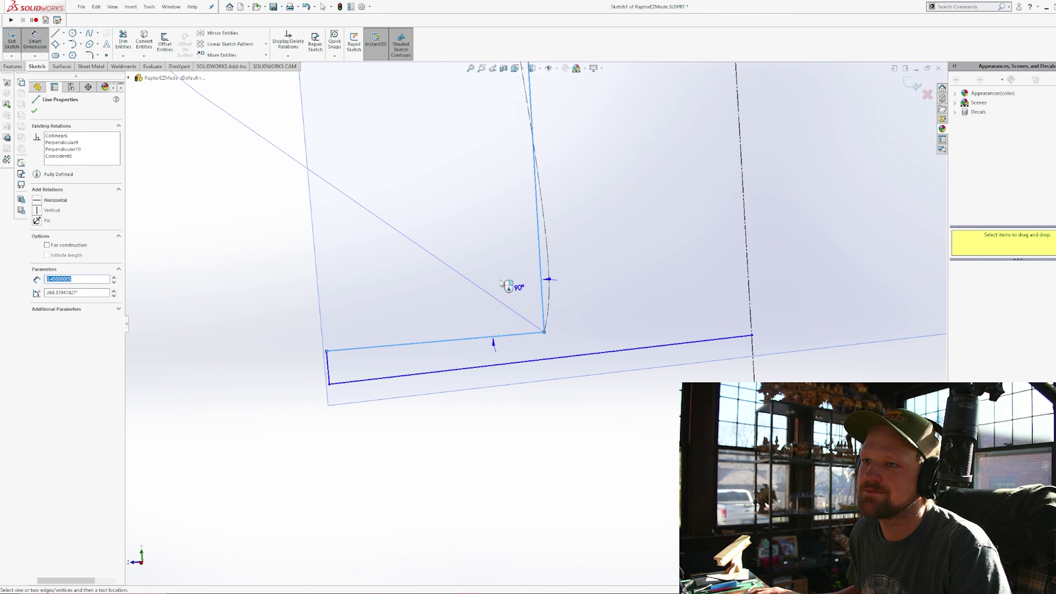
key("Escape")
- Dimension the angle between the lower flange's upper line and its short end line
left_click(26, 44)
left_click(335, 351)
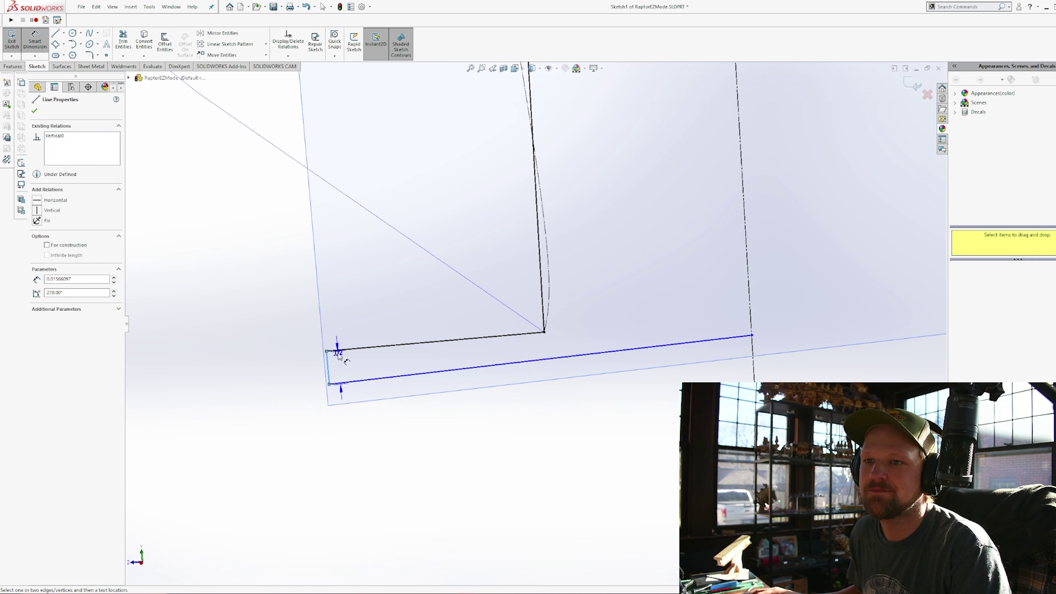
left_click(328, 366)
left_click(341, 361)
key("Return")
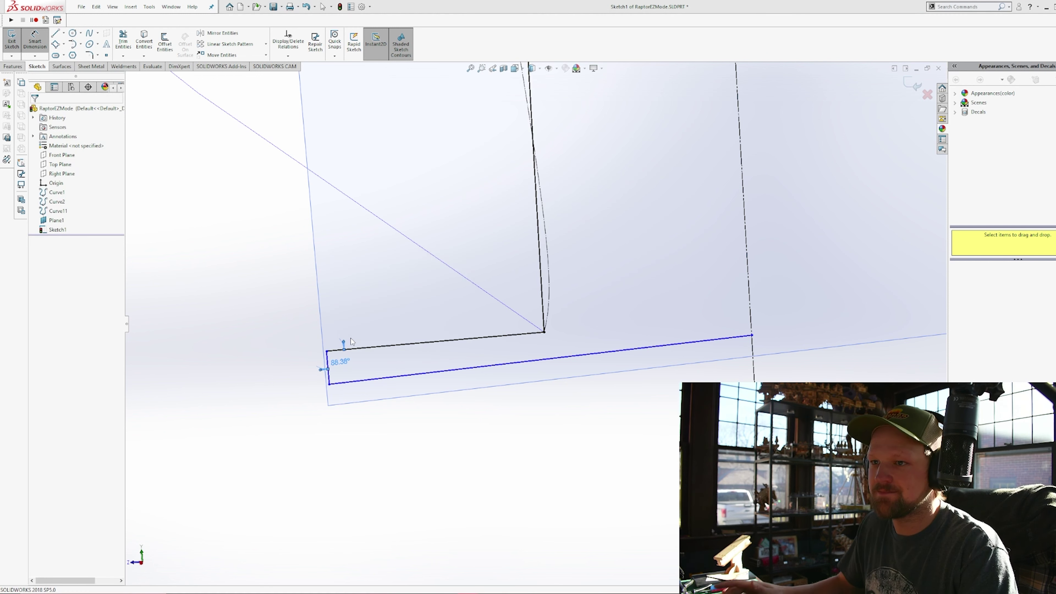
key("Escape")
- Delete the bottom line's horizontal relation and dimension the short end line at 90° to both lower flange lines
left_click(377, 378)
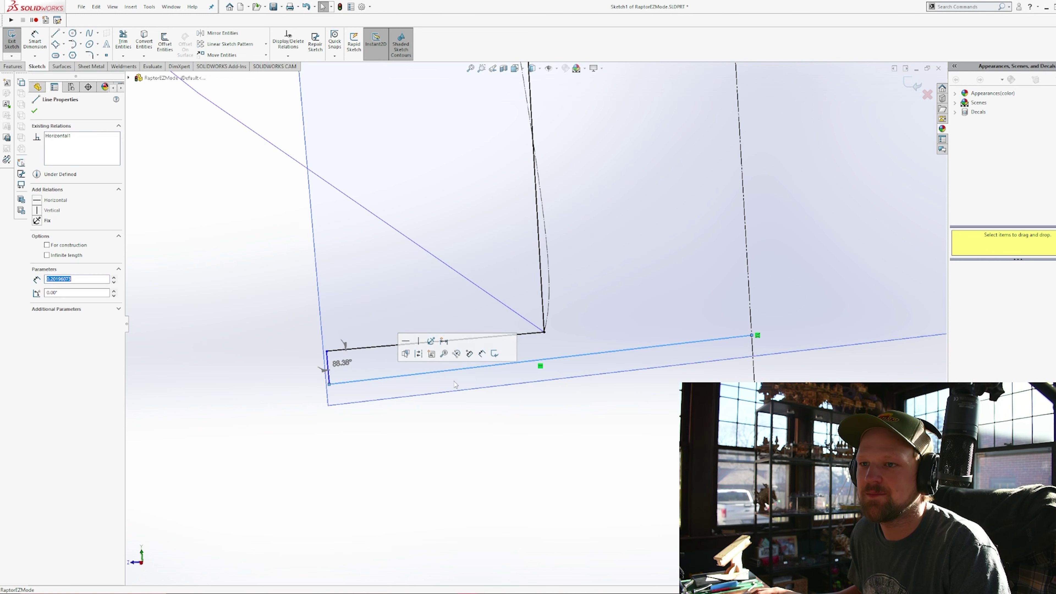
left_click(540, 375)
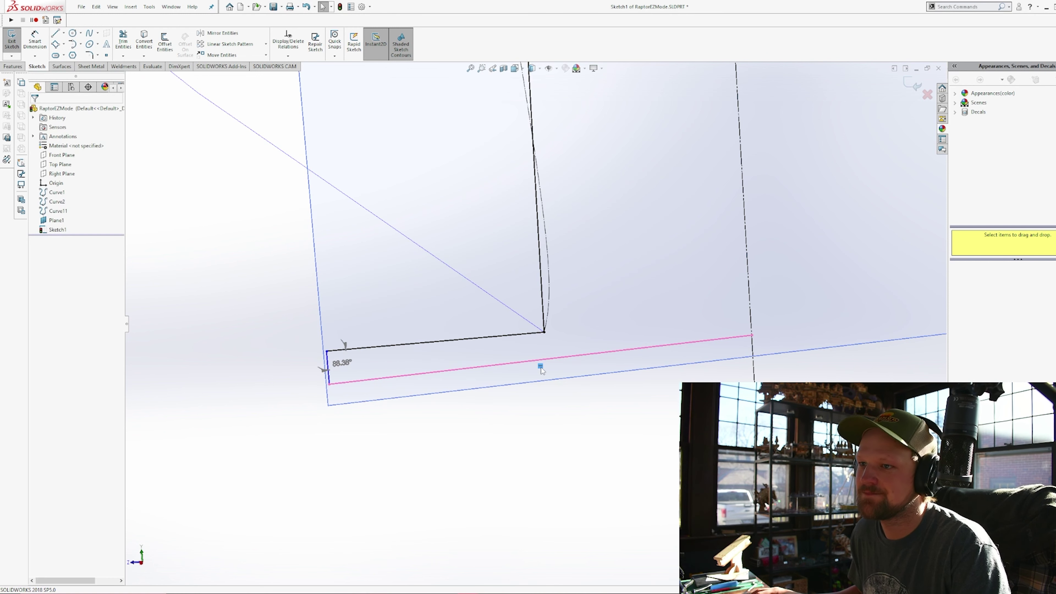
left_click(329, 379)
double_click(341, 362)
left_click(605, 304)
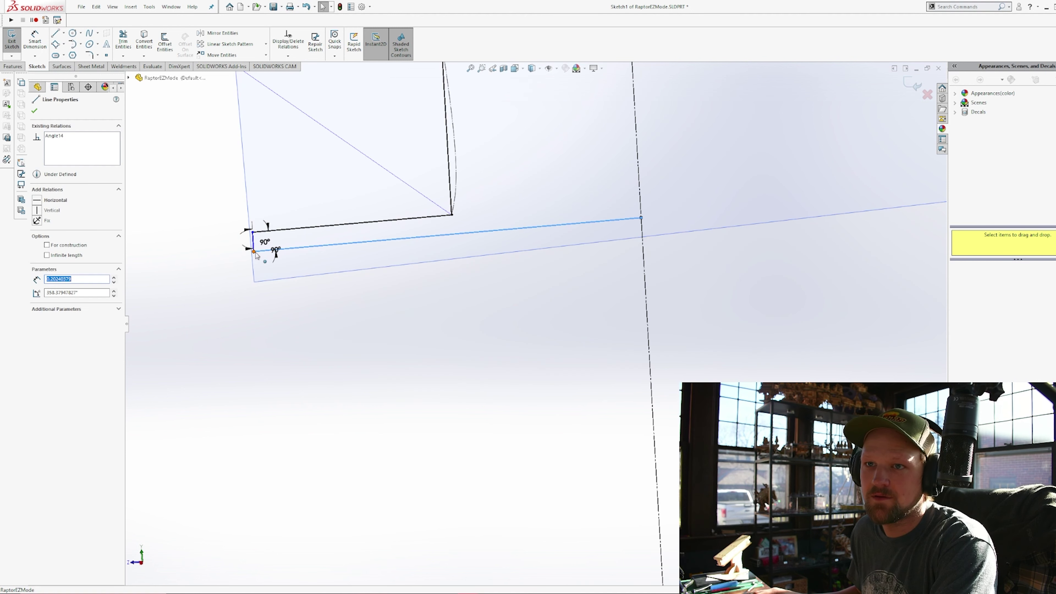
- Thicken the lower flange by moving its outer bottom corner down to the corner of the plane
mouse_move(252, 249)
left_mouse_down()
mouse_move(249, 392)
mouse_move(254, 279)
left_mouse_up()
left_click(600, 471)
scroll(533, 429, "up", 9)
scroll(582, 179, "down", 3)
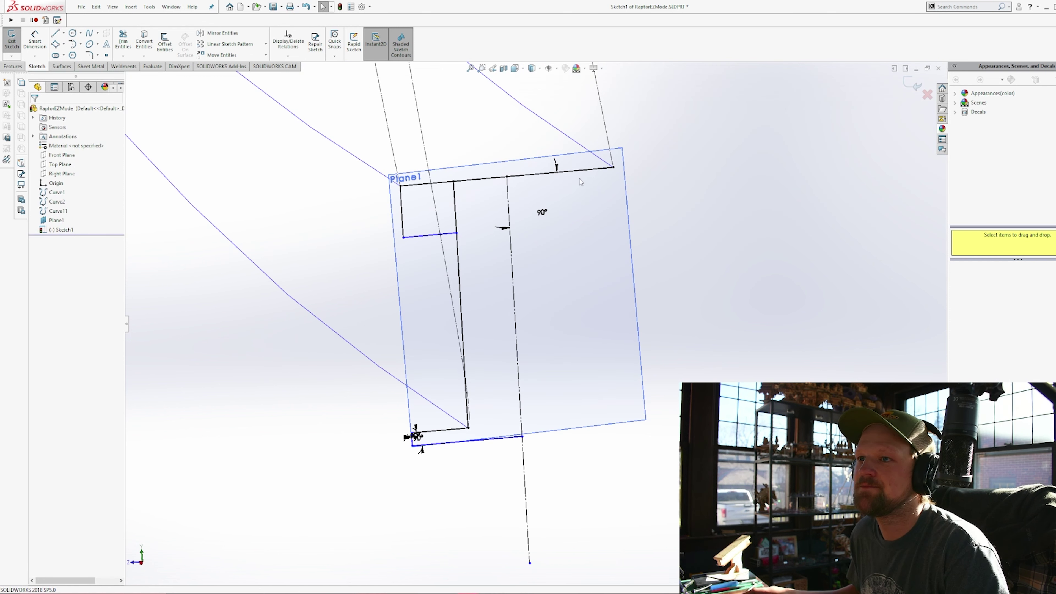
- Trim away the half of the top line beyond the centerline, on the side opposite the solid upright
left_click(123, 40)
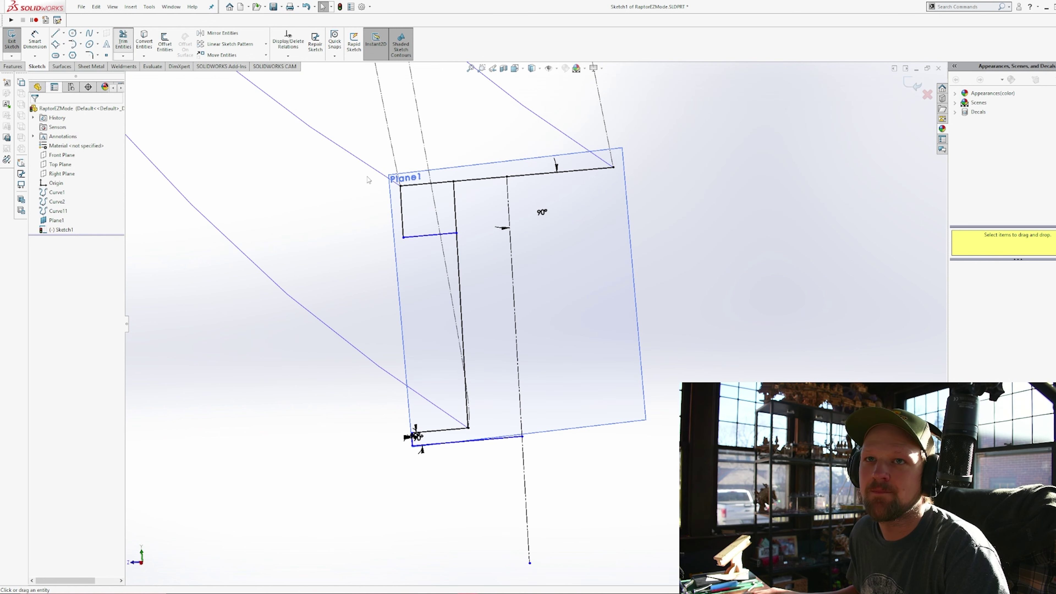
left_click(548, 177)
left_click(563, 306)
key("Escape")
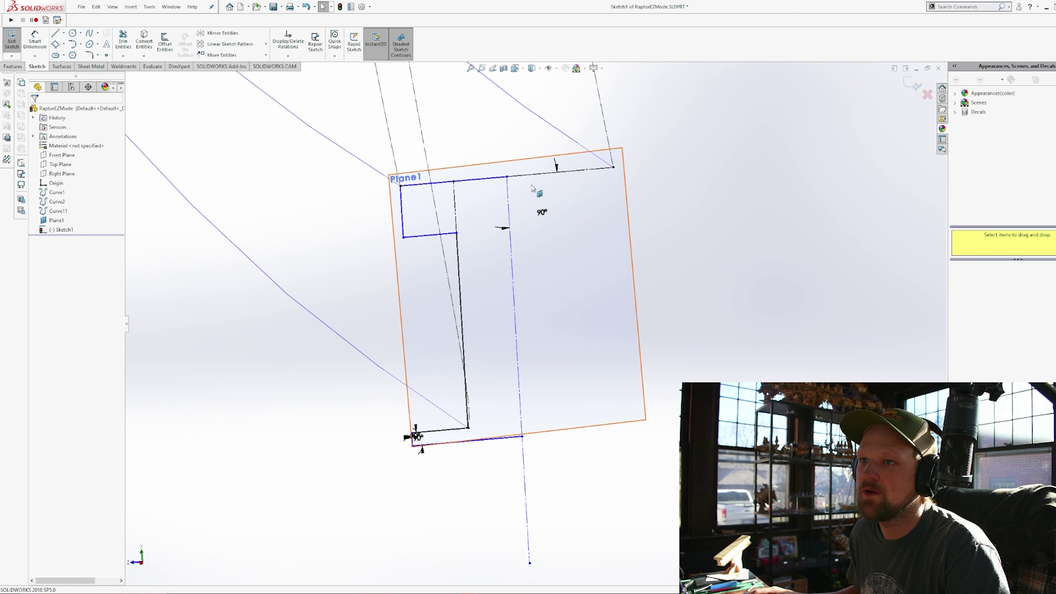
- Mirror the whole half profile about the construction centerline
left_click_drag(567, 110, 283, 527)
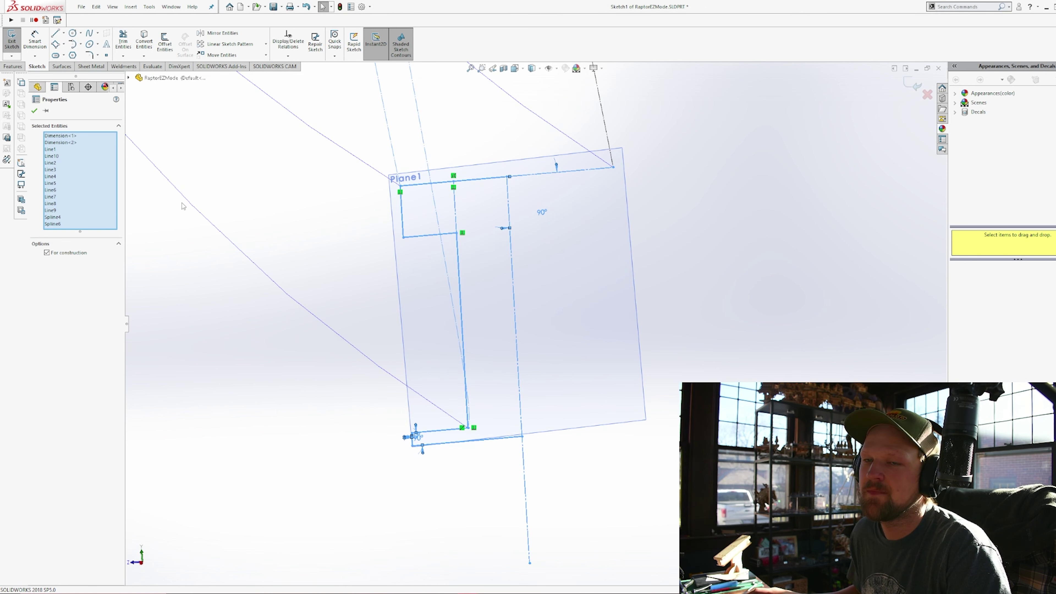
left_click(217, 33)
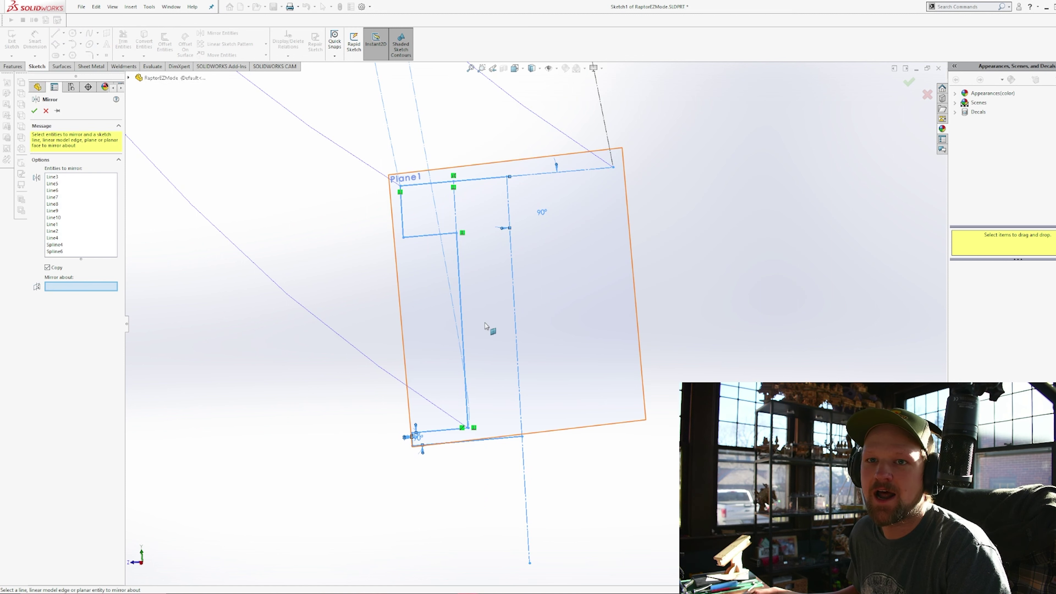
left_click(516, 334)
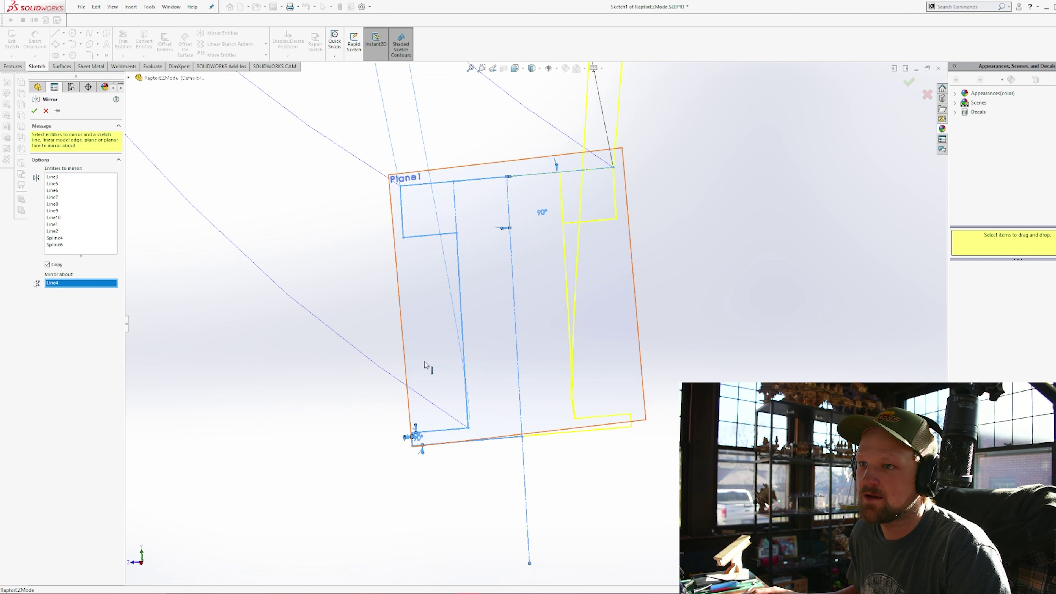
left_click(34, 111)
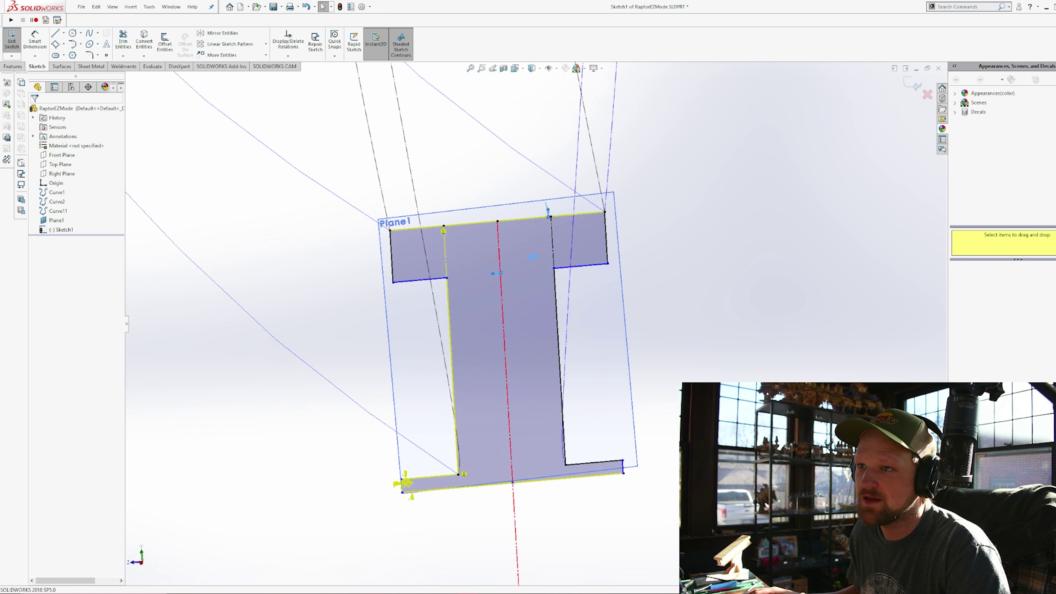
- Delete the conflicting angle dimensions at the centerline and the lower flange, and exit the profile sketch
key("Delete")
left_click(408, 484)
key("Delete")
double_click(584, 545)
left_click(584, 545)
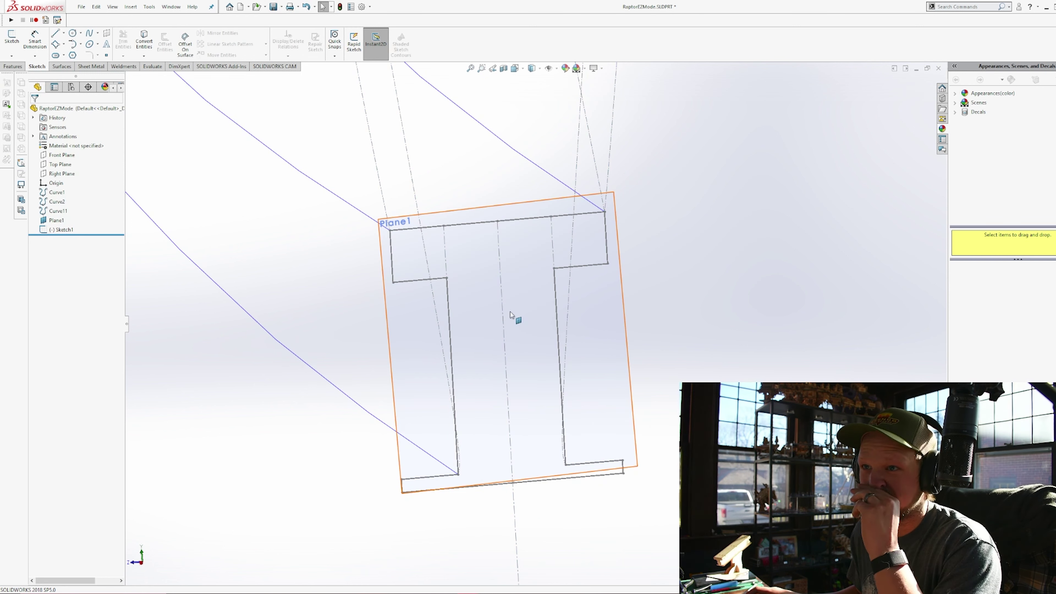
- Hide Plane1 so only the track curves and the profile sketch are displayed
scroll(511, 312, "up", 2)
mouse_move(489, 276)
middle_mouse_down()
mouse_move(506, 267)
mouse_move(541, 411)
mouse_move(465, 335)
middle_mouse_up()
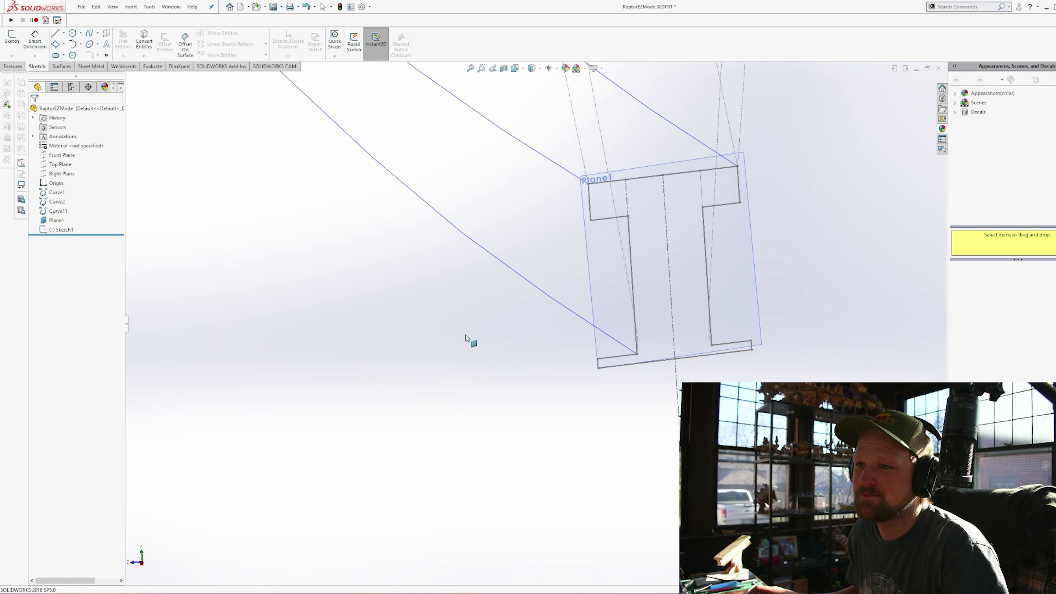
scroll(693, 207, "down", 1)
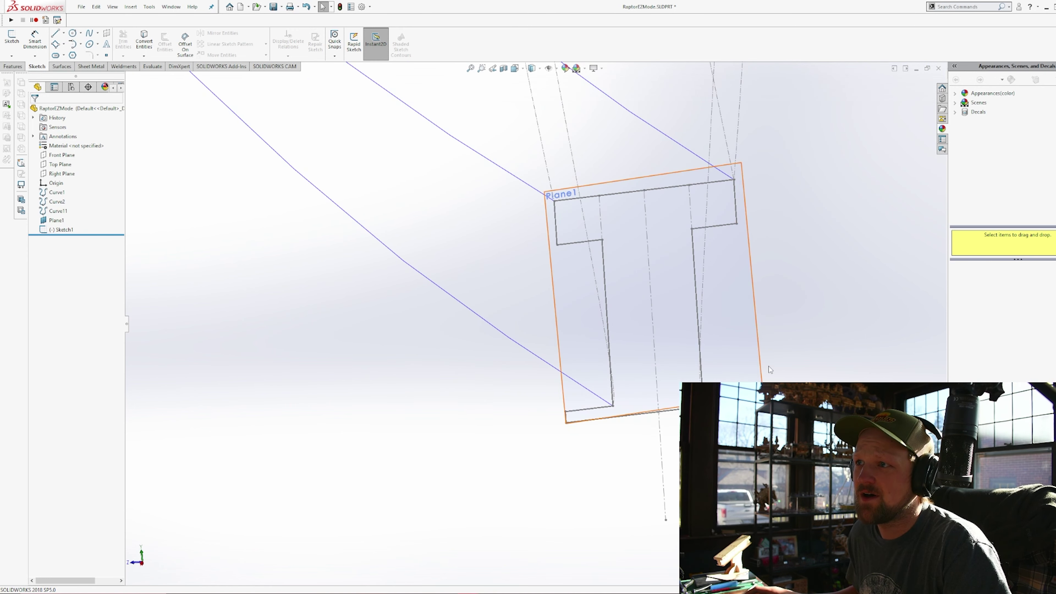
scroll(699, 334, "up", 2)
left_click(684, 287)
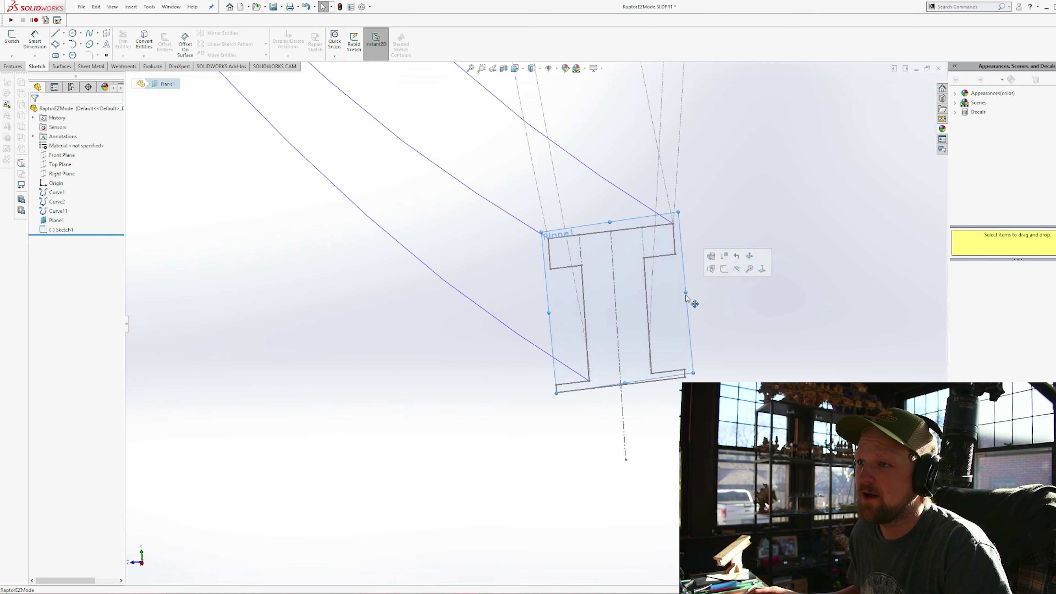
left_click(737, 269)
scroll(624, 221, "up", 3)
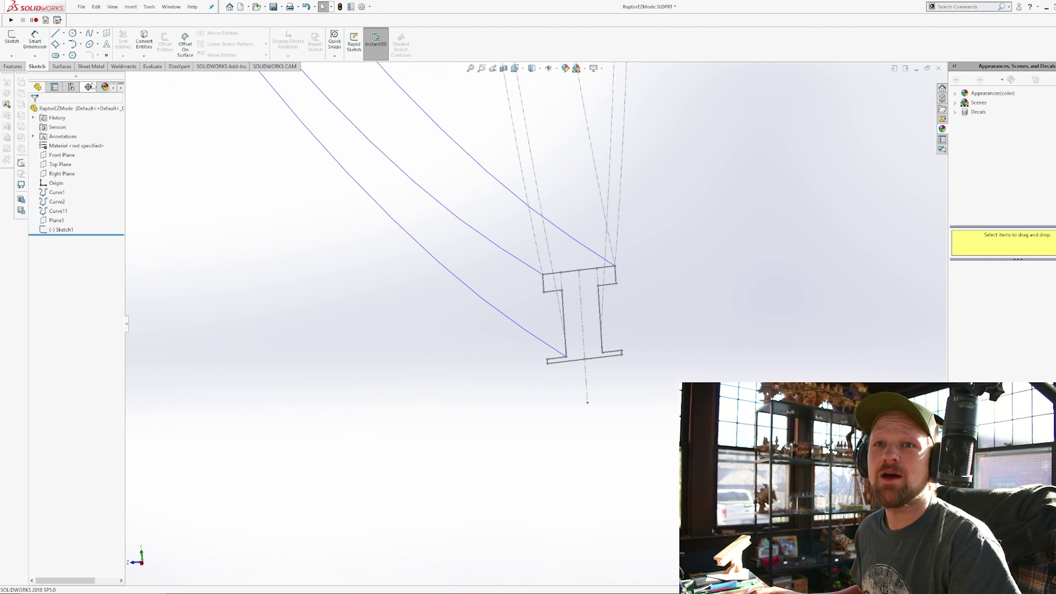
- Create a swept boss from the profile sketch along Curve2, with the other upper track curve as the guide curve
left_click(20, 66)
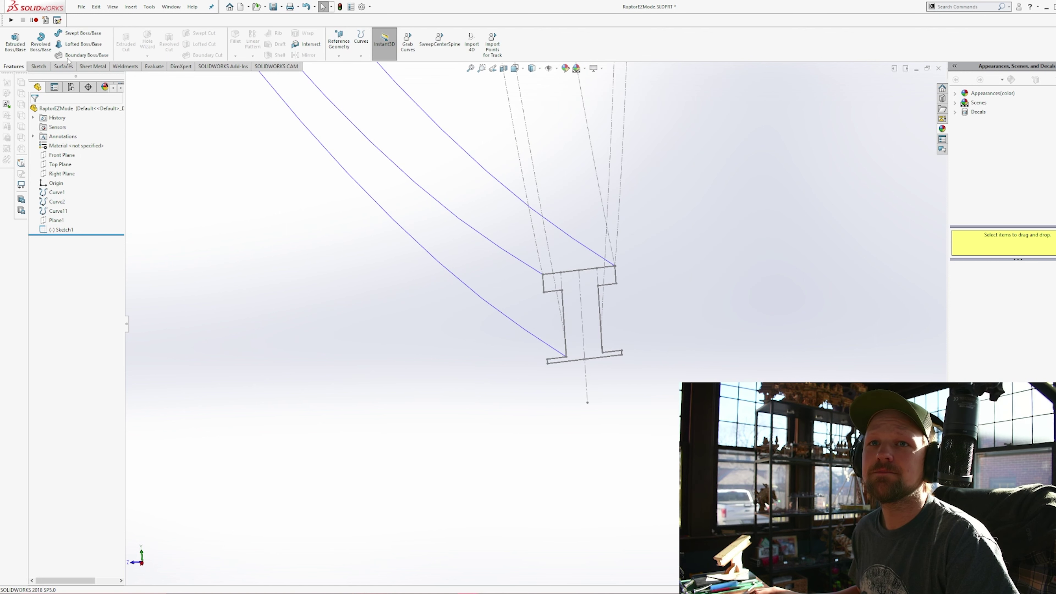
left_click(67, 37)
left_click(63, 157)
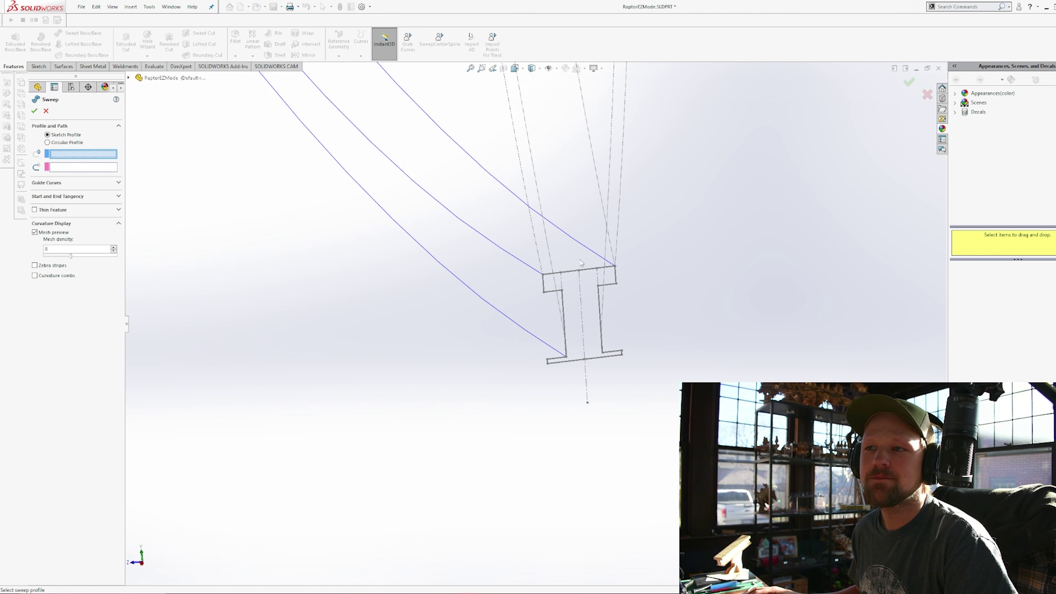
left_click(576, 274)
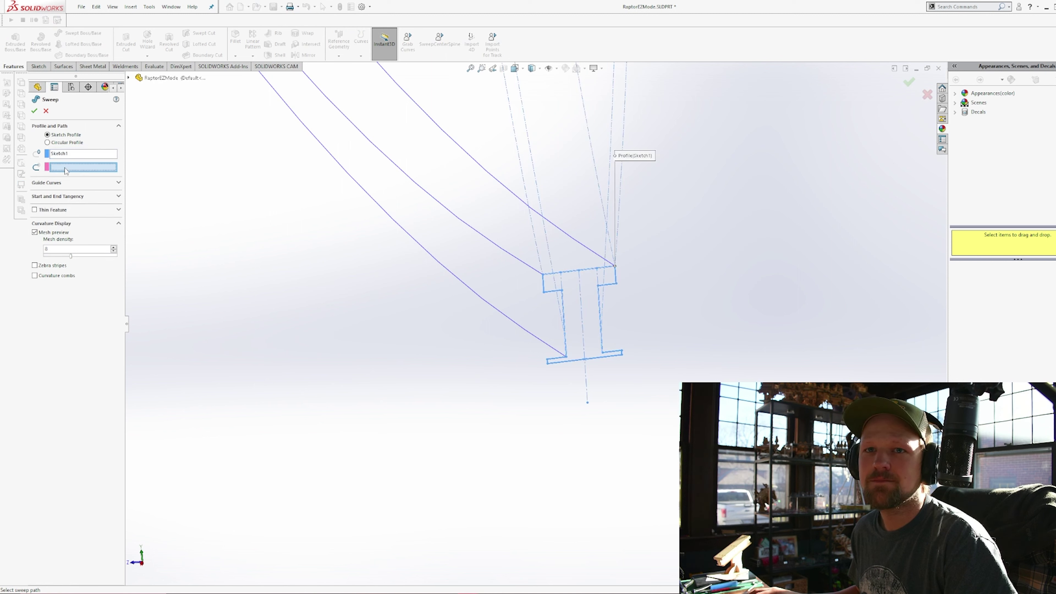
left_click(520, 263)
scroll(444, 175, "up", 5)
scroll(444, 175, "down", 15)
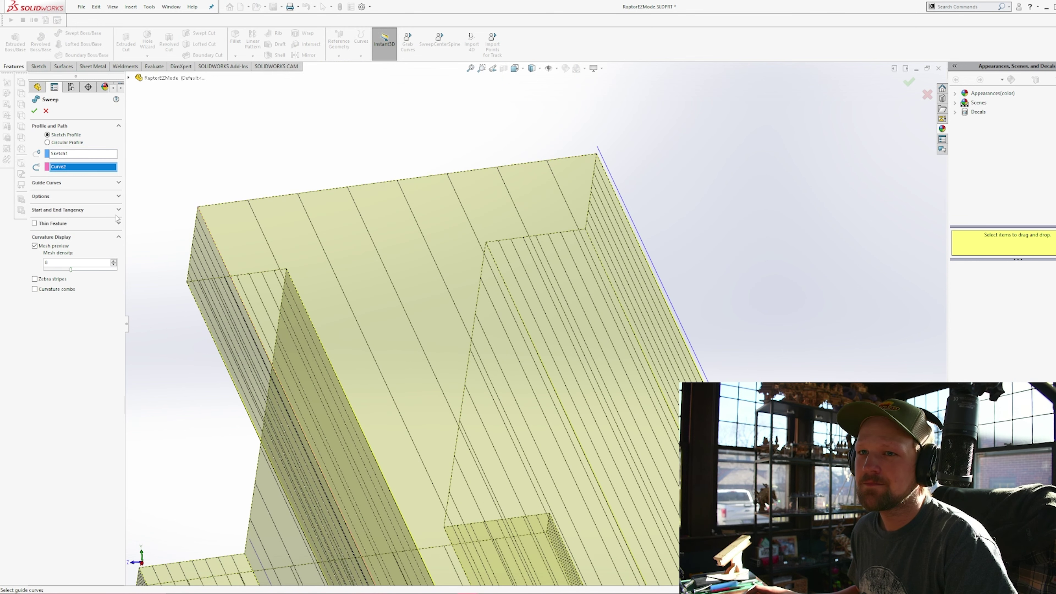
left_click(71, 188)
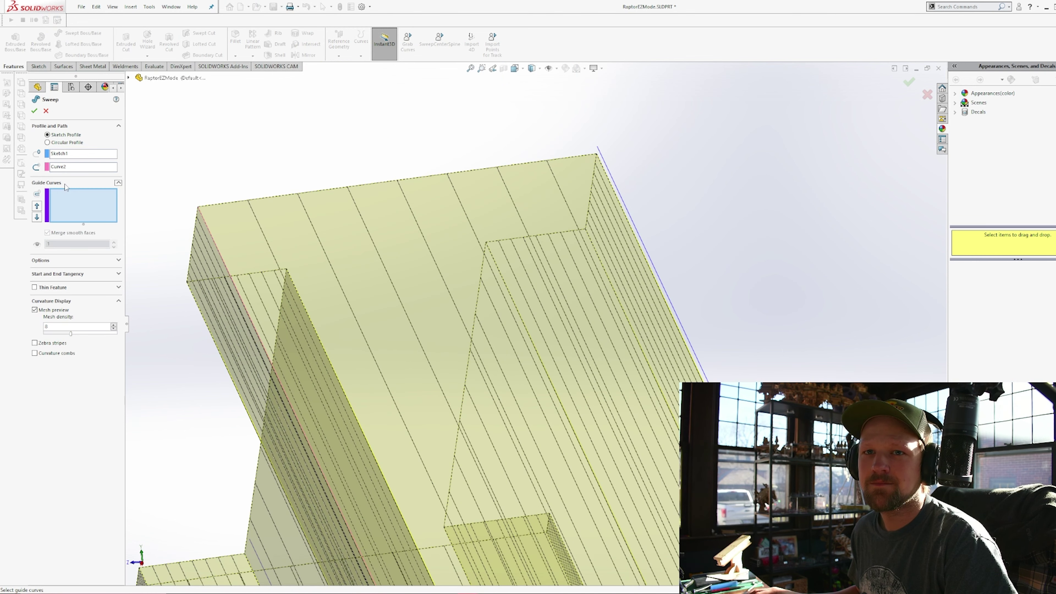
left_click(609, 173)
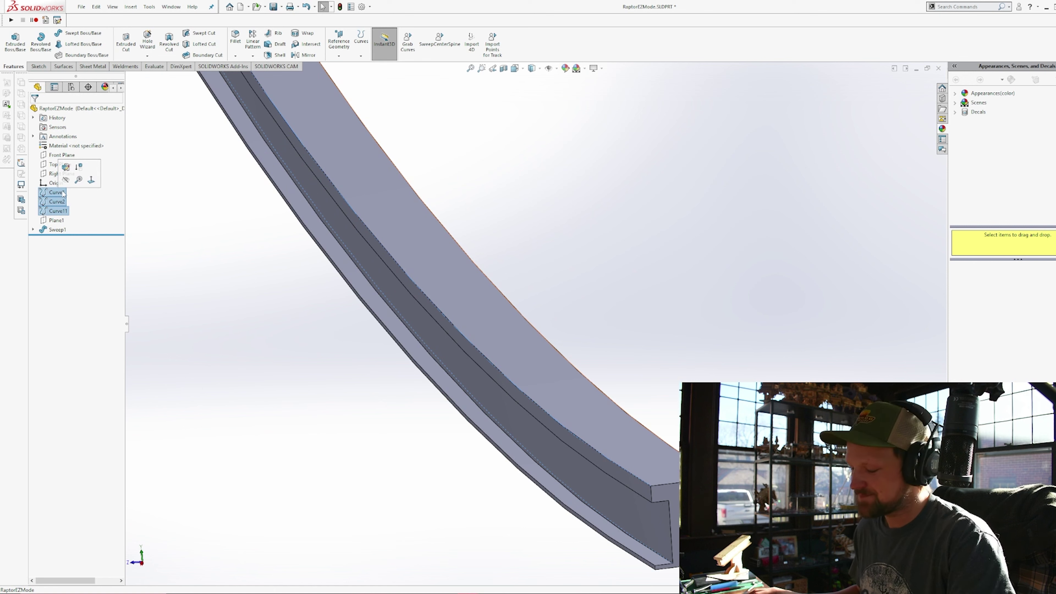
- Hide Curve1, Curve2 and Curve11 and view the whole swept track segment
left_click(65, 178)
scroll(493, 368, "up", 5)
middle_click_drag(492, 366, 516, 400)
middle_click_drag(522, 239, 482, 247)
scroll(483, 247, "down", 2)
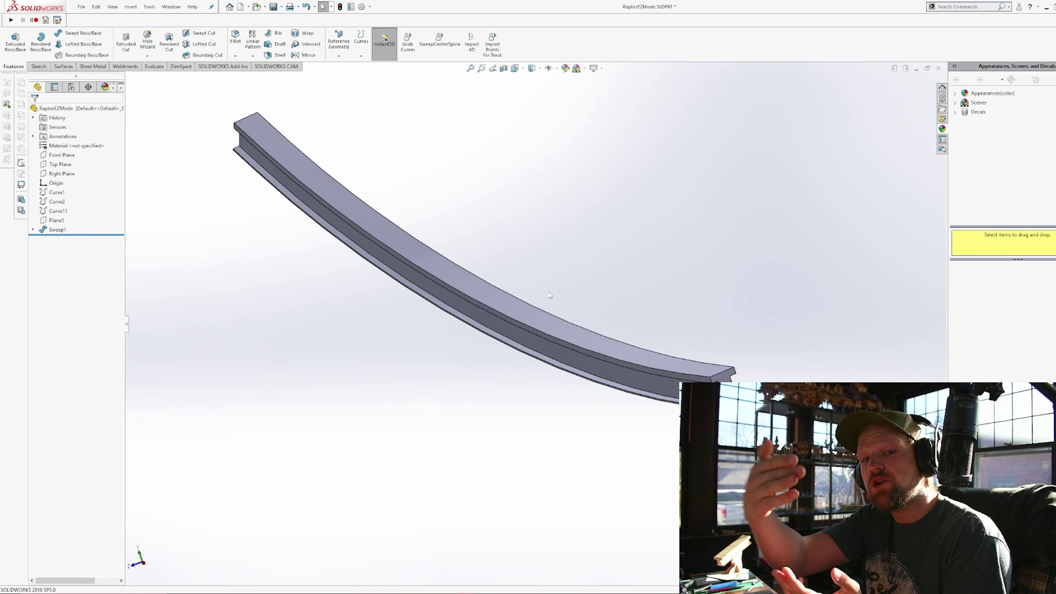
middle_click_drag(550, 295, 400, 325)
scroll(498, 311, "down", 5)
middle_click_drag(499, 310, 420, 328)
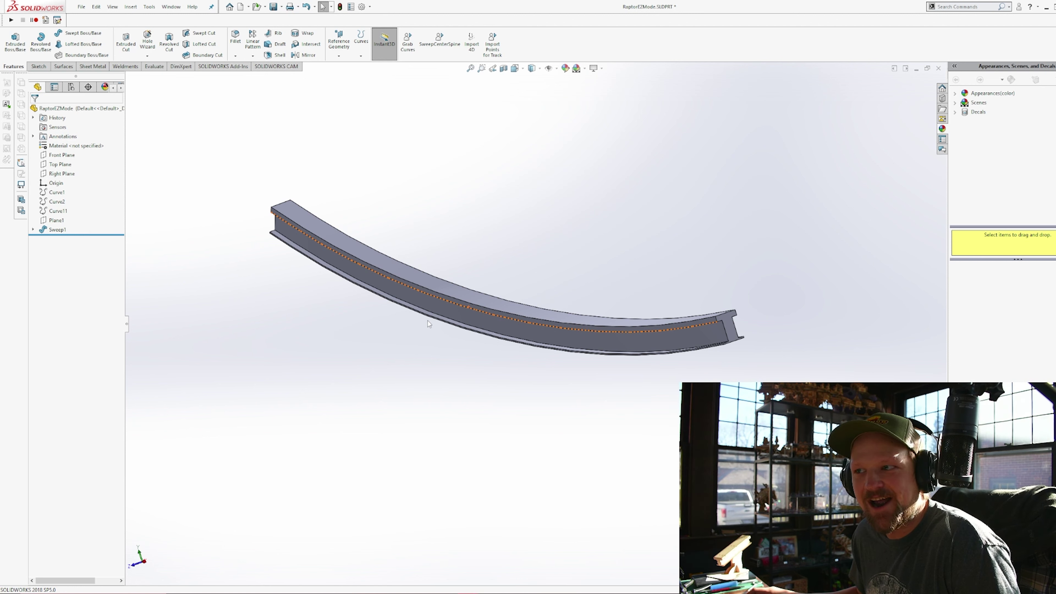
scroll(503, 277, "down", 2)
middle_click_drag(504, 278, 588, 284)
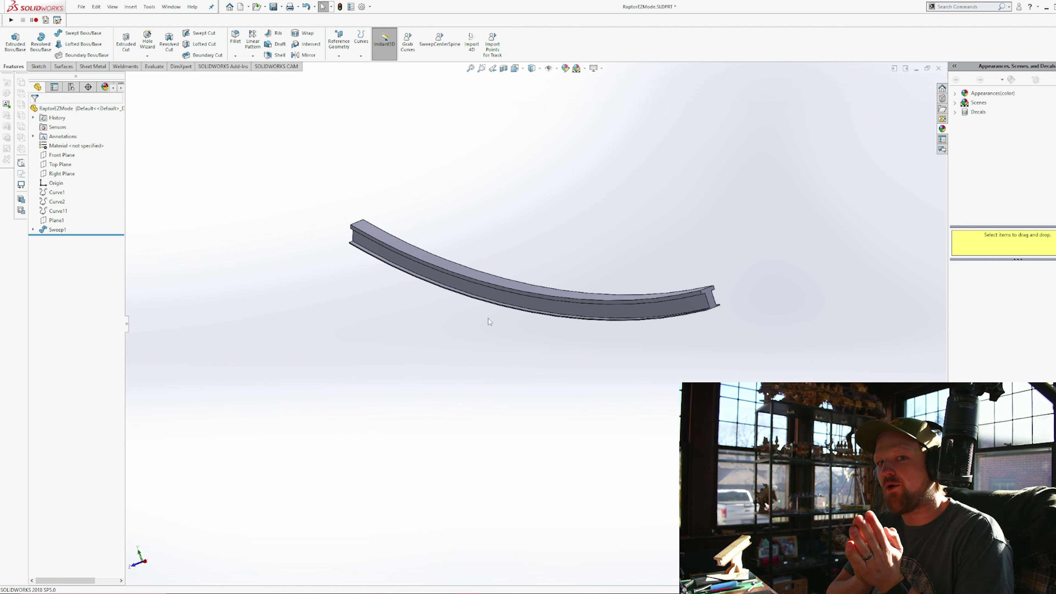
- Switch to the PowerPoint presentation and display slide 3 with all points marked on the track cross-section diagram
left_click(509, 593)
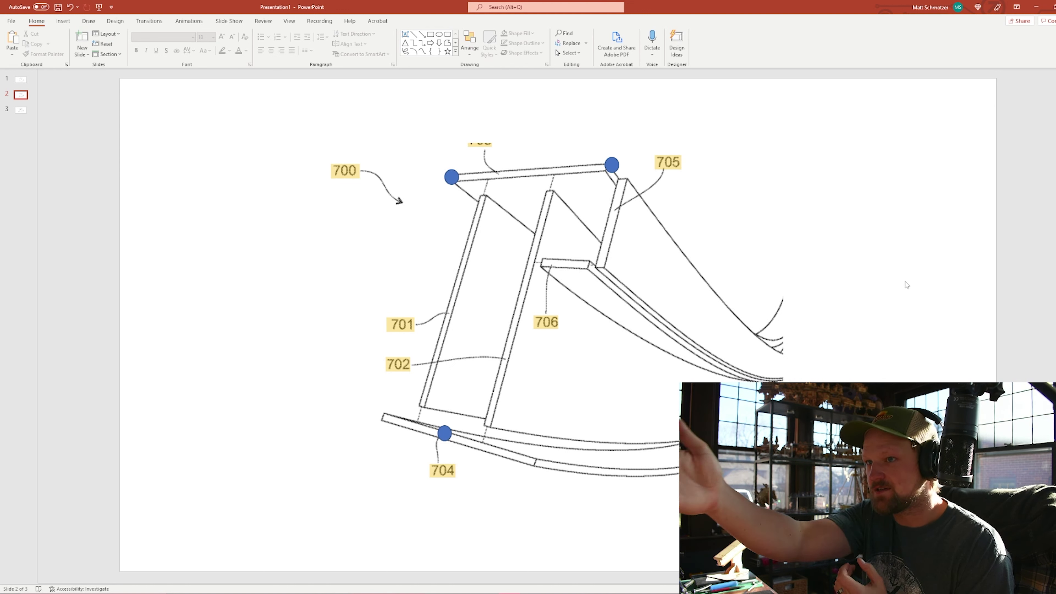
key("Page_Down")
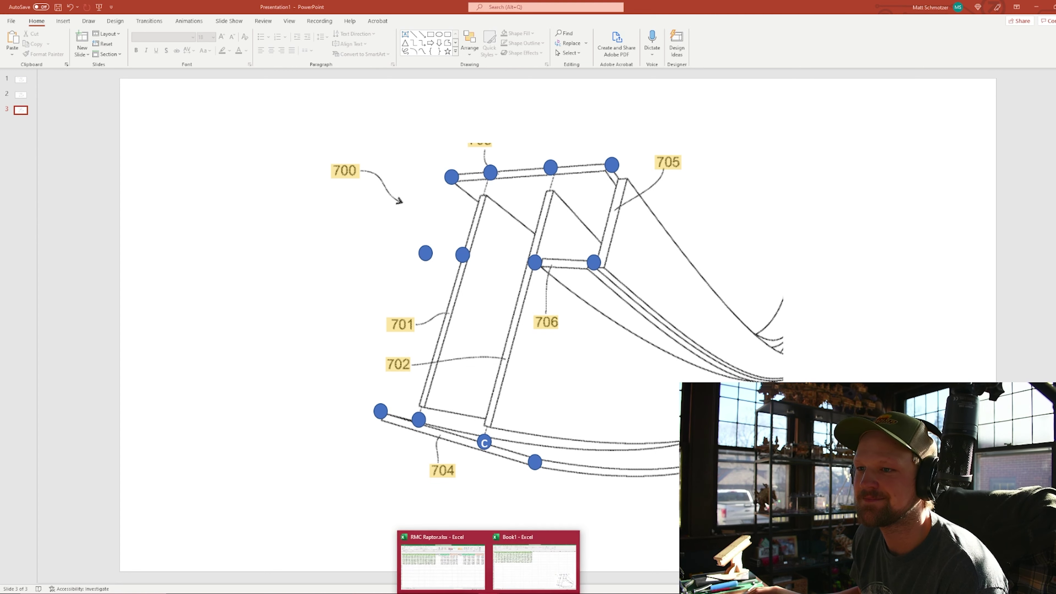
- Switch to the Book1 workbook in Excel, move the track diagram below the data table and enlarge it down to about row 37
left_click(522, 543)
left_click(609, 388)
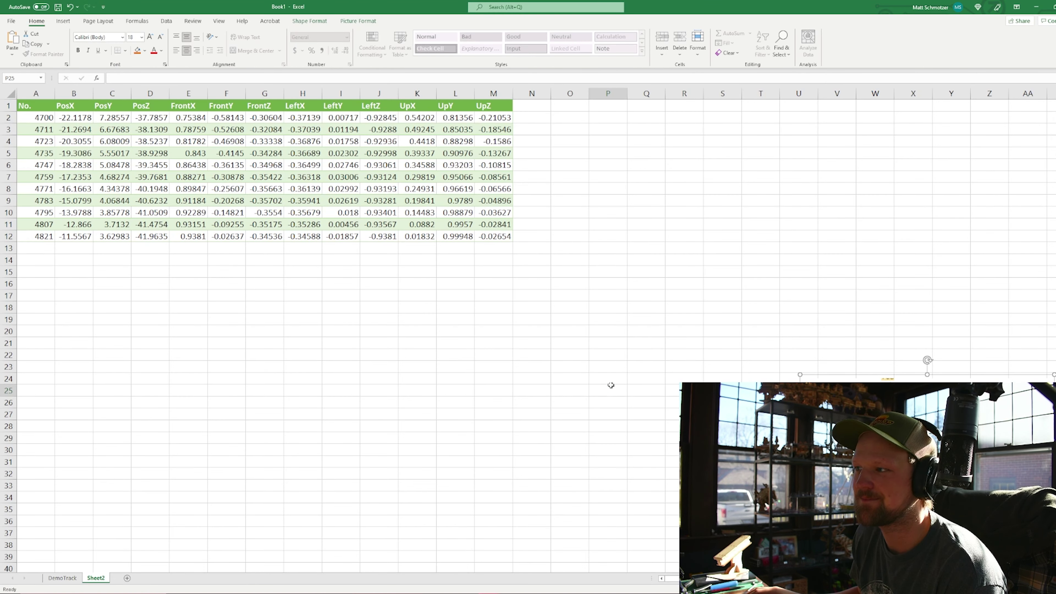
mouse_move(447, 579)
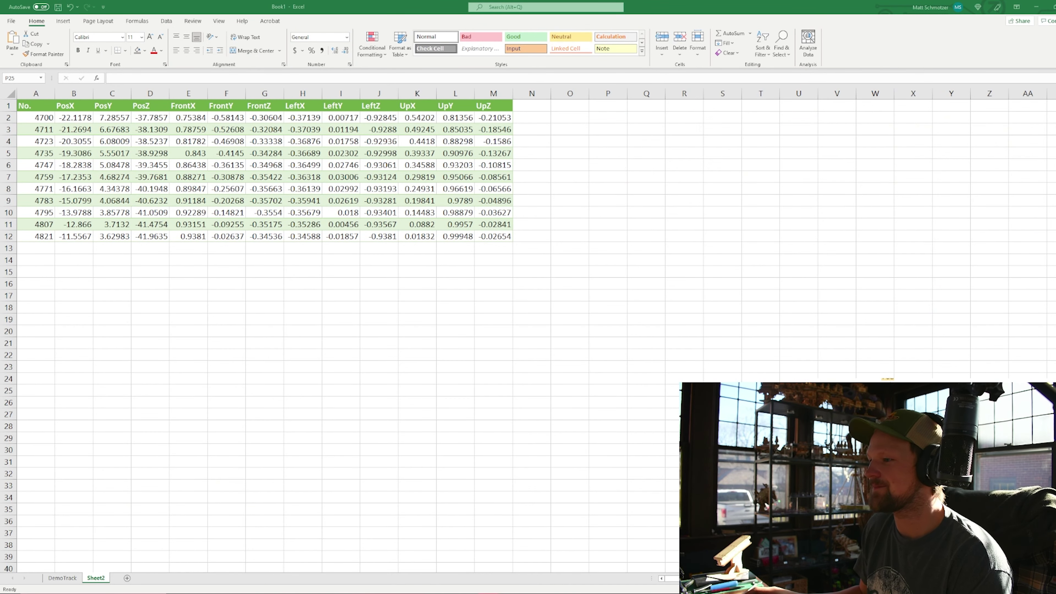
left_click(914, 453)
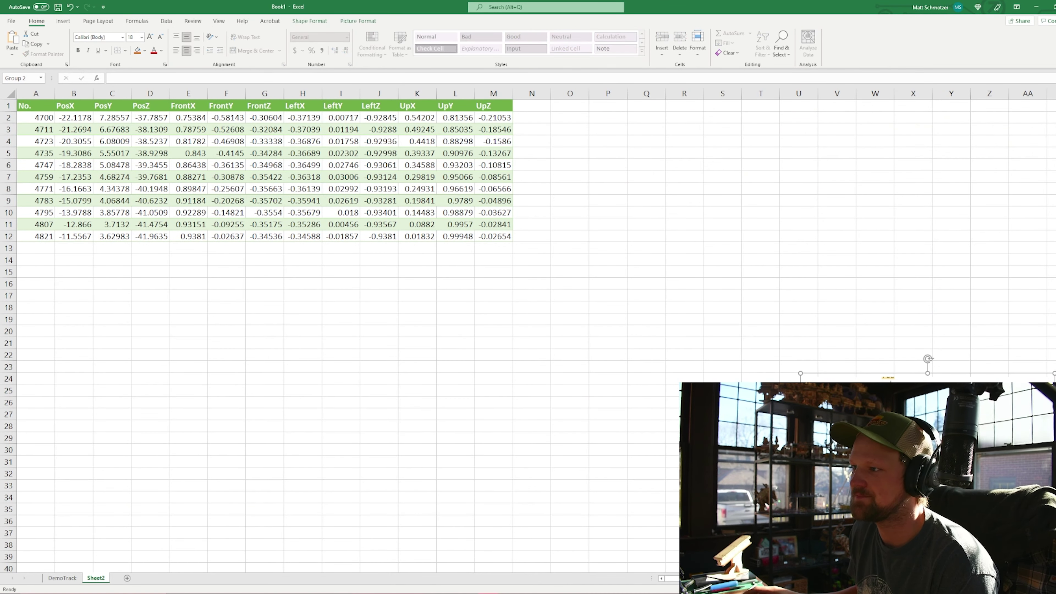
left_click_drag(997, 420, 295, 287)
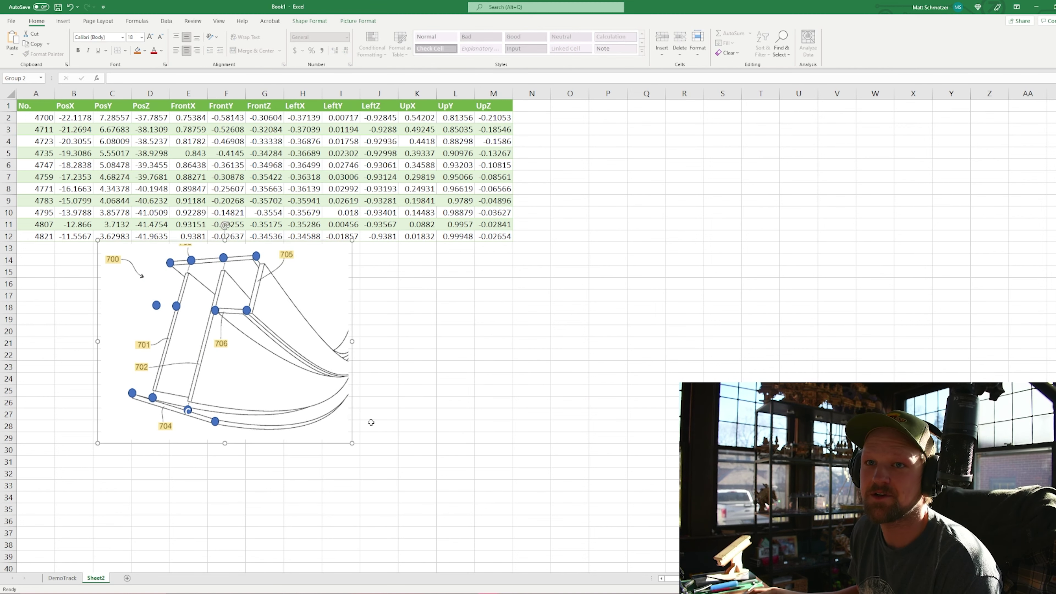
left_click_drag(350, 443, 476, 536)
left_click(453, 461)
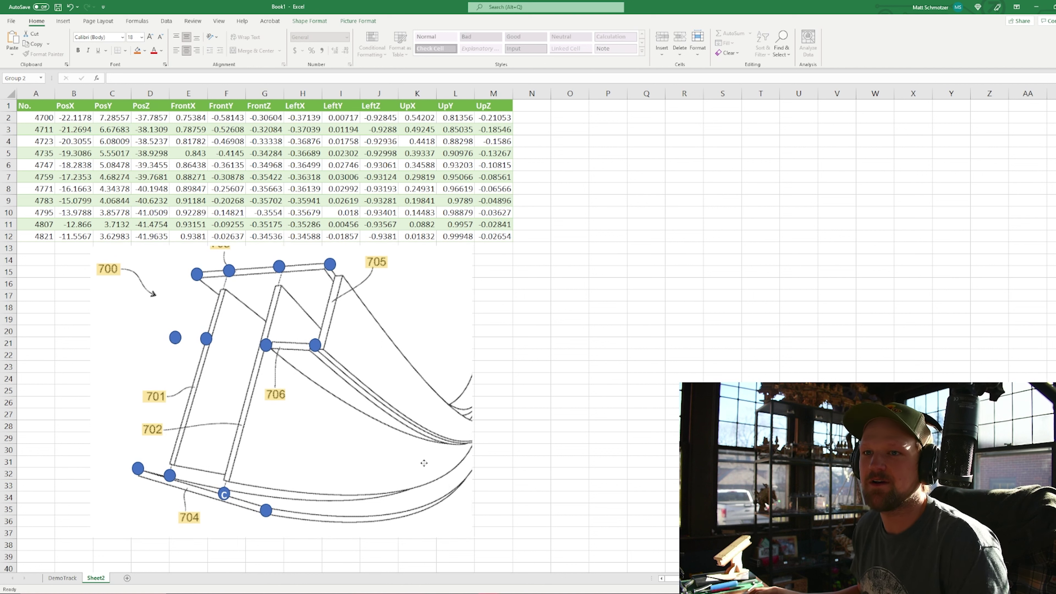
left_click(604, 436)
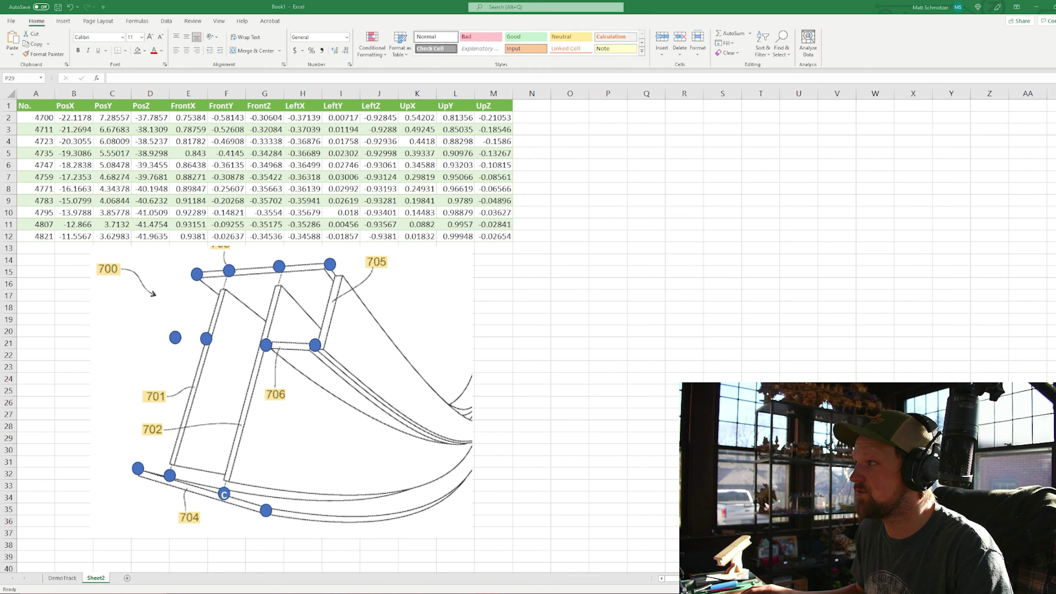
- Add the copied header "Rail Gauge / 2" in N1 and the value 0.19685 in N2, widening column N to fit
key("ctrl+c")
left_click(539, 105)
key("ctrl+v")
left_click_drag(551, 94, 567, 98)
left_click(701, 236)
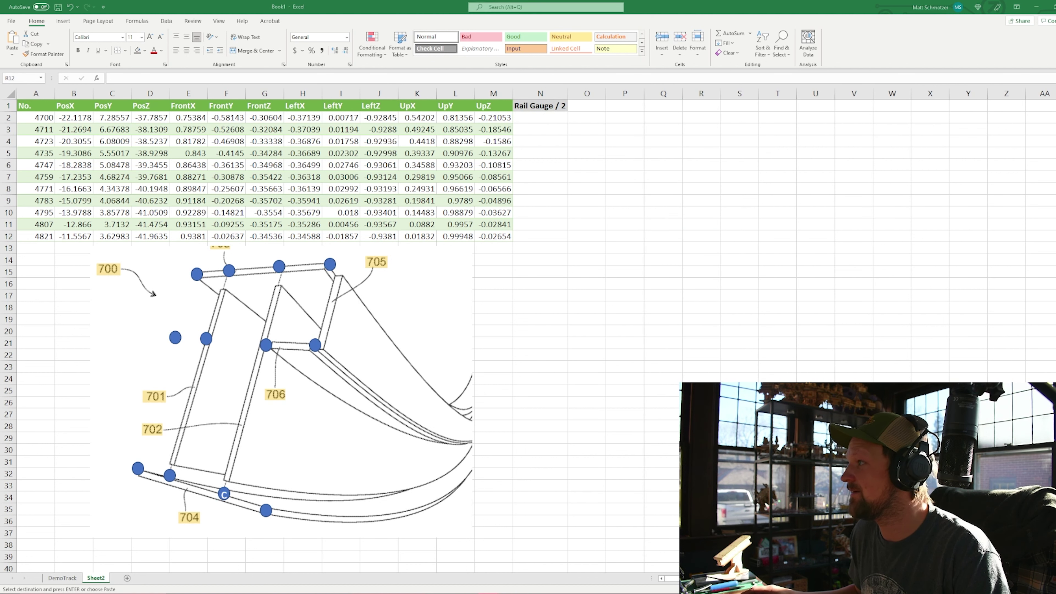
left_click_drag(540, 118, 548, 130)
key("ctrl+v")
left_click(550, 128)
key("Delete")
left_click(704, 271)
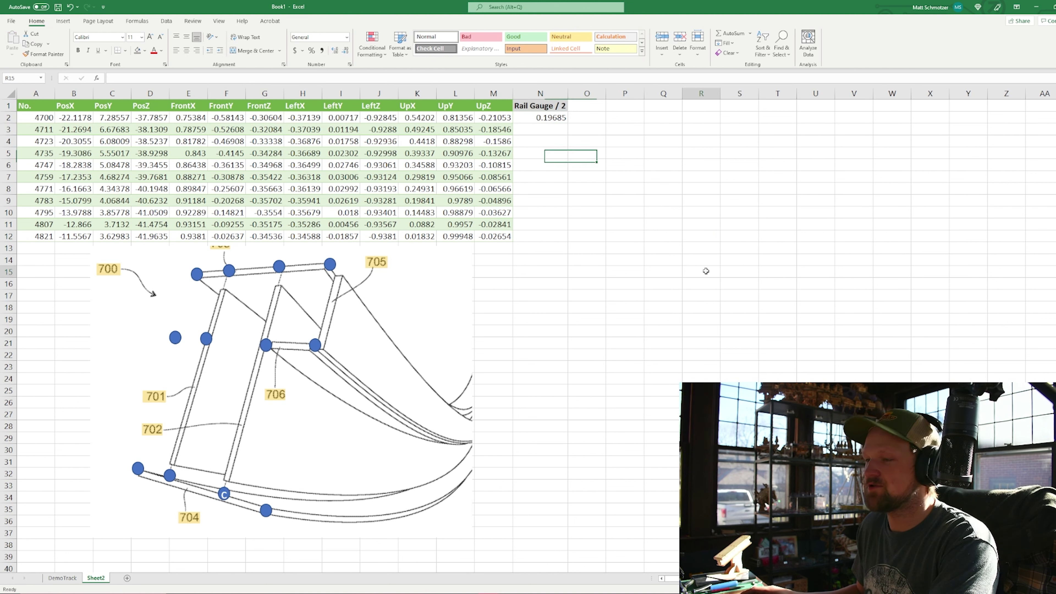
- Add the coloured Left Rail X, Y, Z and Right Rail X, Y, Z headers in O1:T1 and widen their columns to fit
left_click(586, 153)
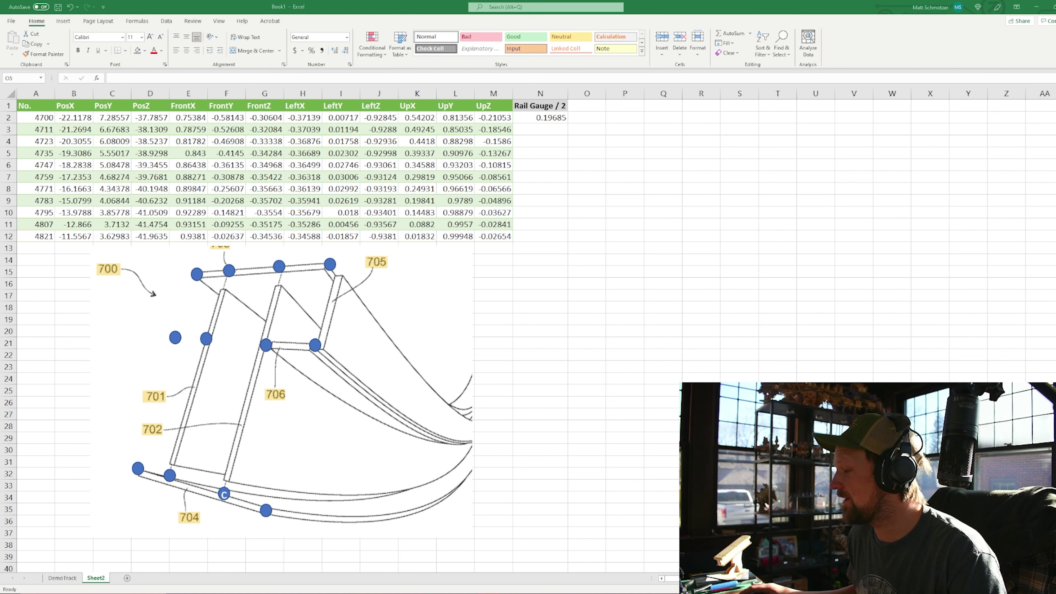
left_click(587, 106)
key("ctrl+v")
left_click_drag(607, 96, 838, 95)
left_click(776, 95)
left_click(857, 224)
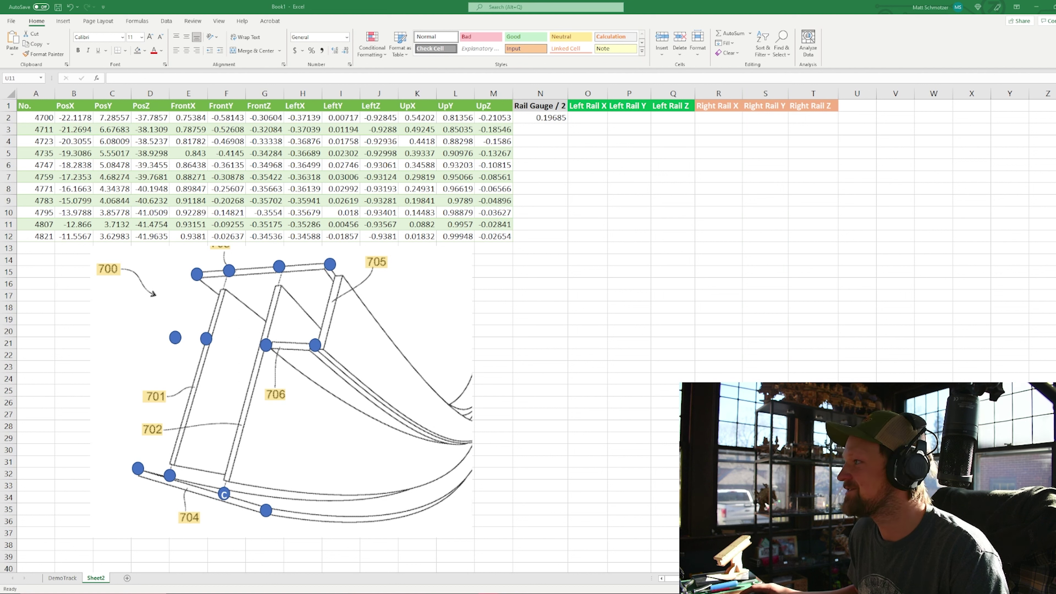
- Put the formula =B2+(H2*$N$2) in O2 and fill it across to column Q and down to row 12
left_click(703, 226)
left_click(597, 120)
key("ctrl+v")
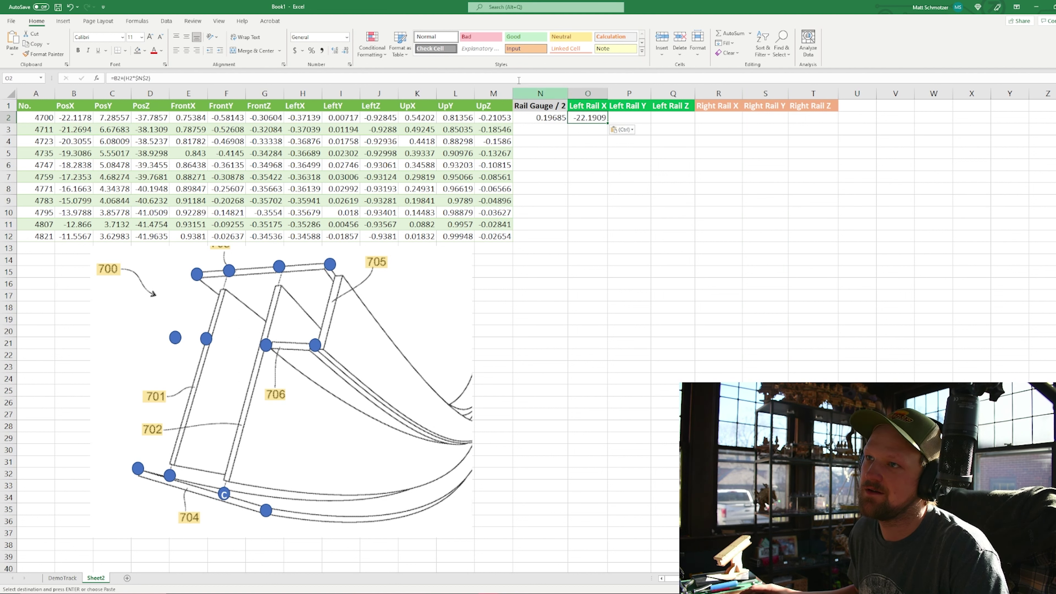
left_click(517, 79)
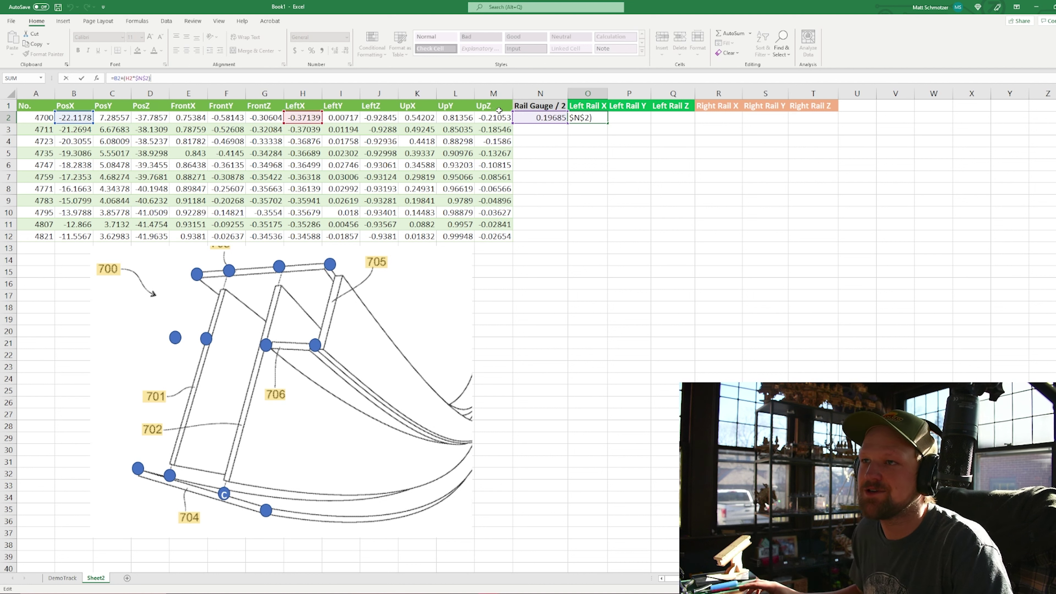
key("Return")
left_click(592, 111)
left_click(593, 116)
left_click_drag(607, 123, 678, 120)
left_click_drag(641, 152, 680, 116)
left_click_drag(685, 240, 686, 241)
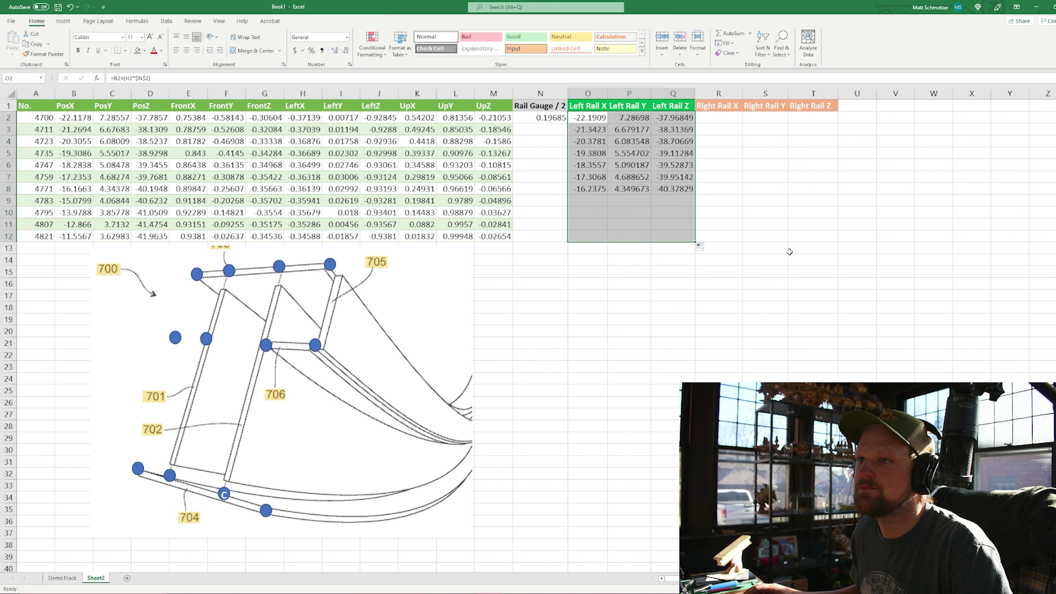
left_click_drag(792, 250, 778, 250)
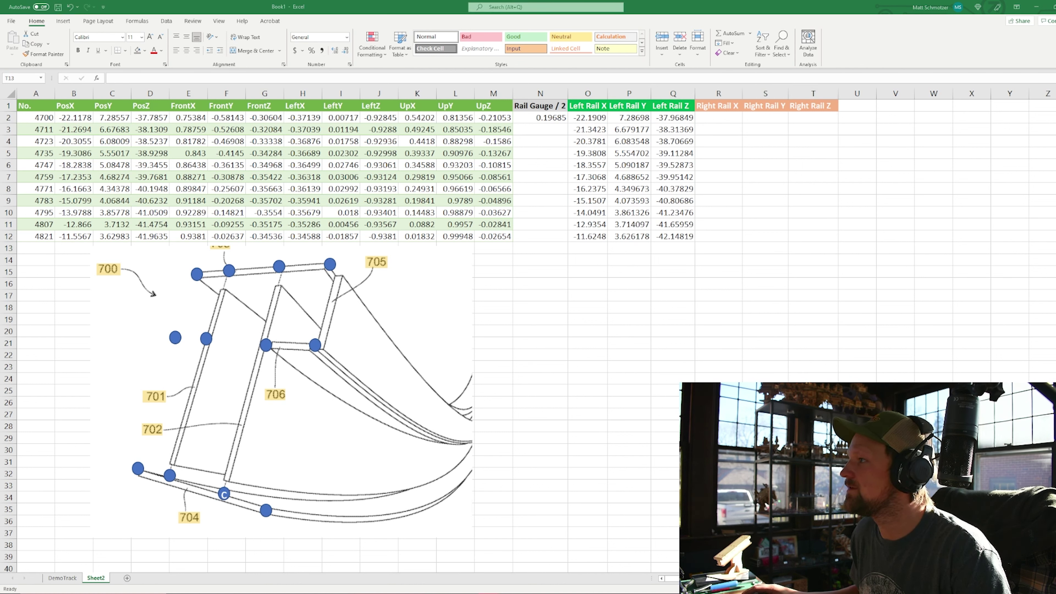
left_click(849, 241)
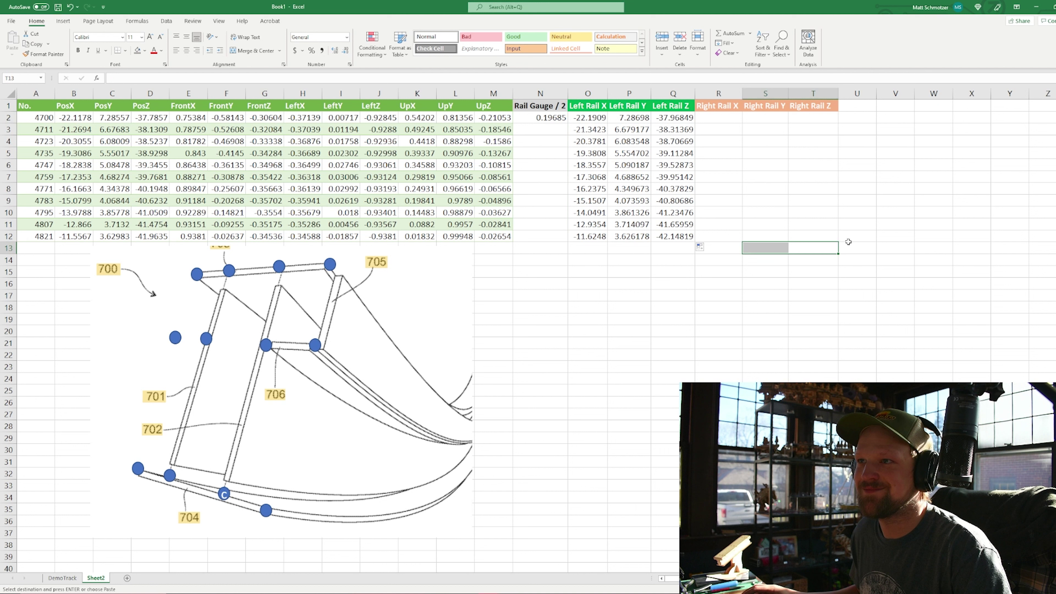
- Paste the Right Rail X formula into R2 and fill it across to column T and down to row 12
left_click(737, 119)
key("ctrl+v")
left_click_drag(743, 124, 839, 240)
left_click(813, 319)
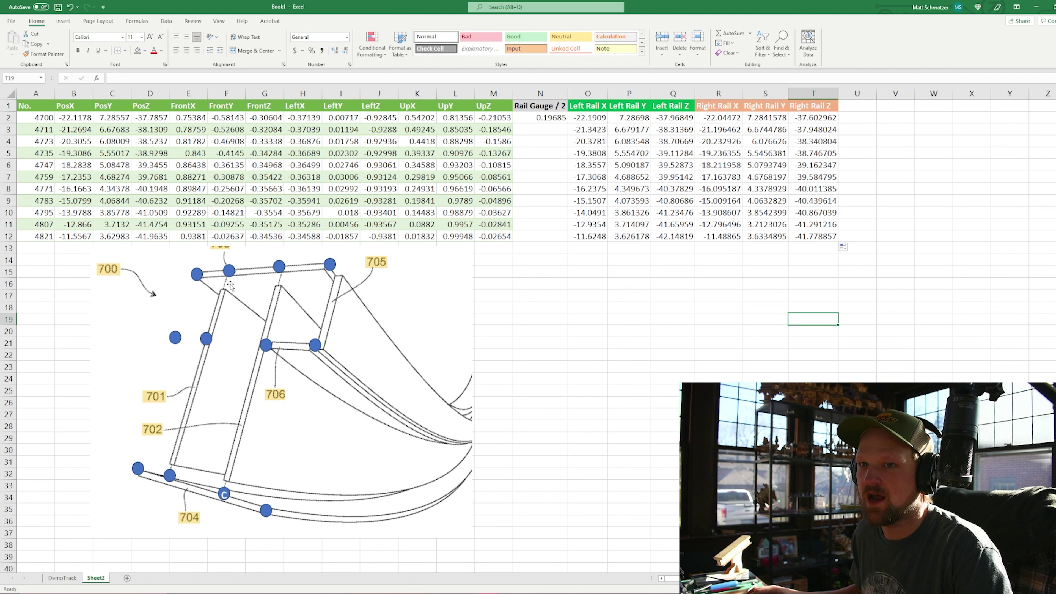
- Add green circles over the two outermost points on the top plate of the track diagram
left_click(192, 276)
left_click(629, 366)
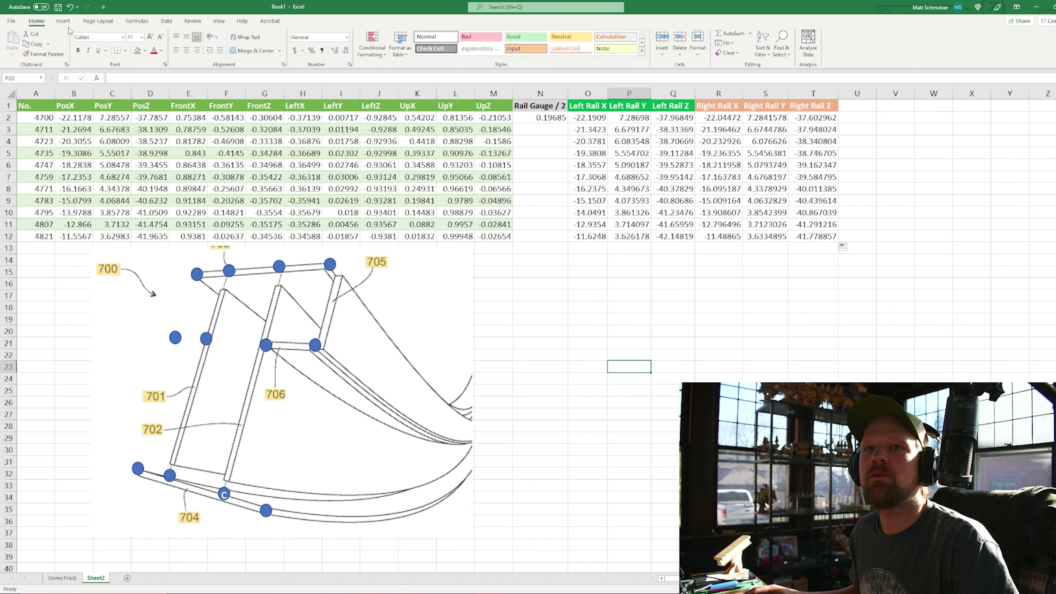
left_click(63, 21)
left_click(118, 42)
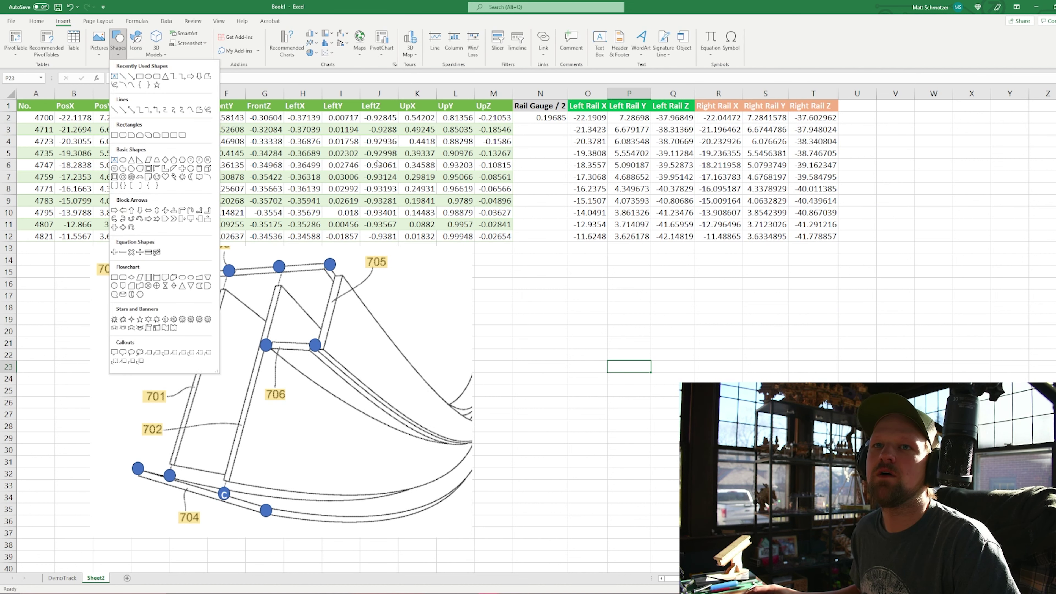
left_click(148, 77)
mouse_move(553, 297)
left_mouse_down()
mouse_move(194, 273)
mouse_move(312, 266)
left_mouse_up()
left_click(266, 41)
key("ctrl+d")
key("ctrl+z")
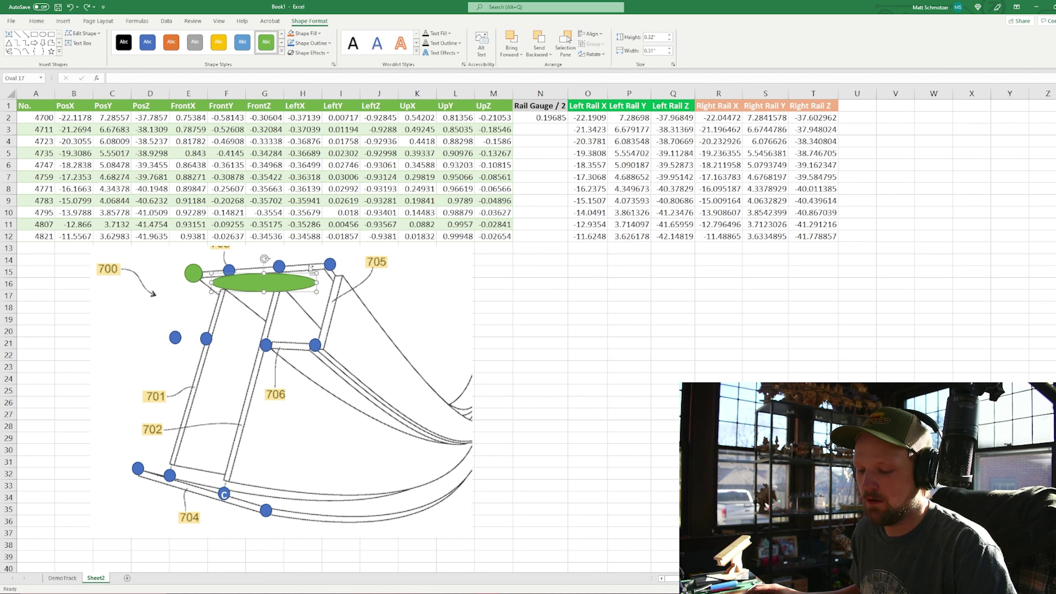
left_click_drag(203, 284, 334, 264)
left_click(612, 339)
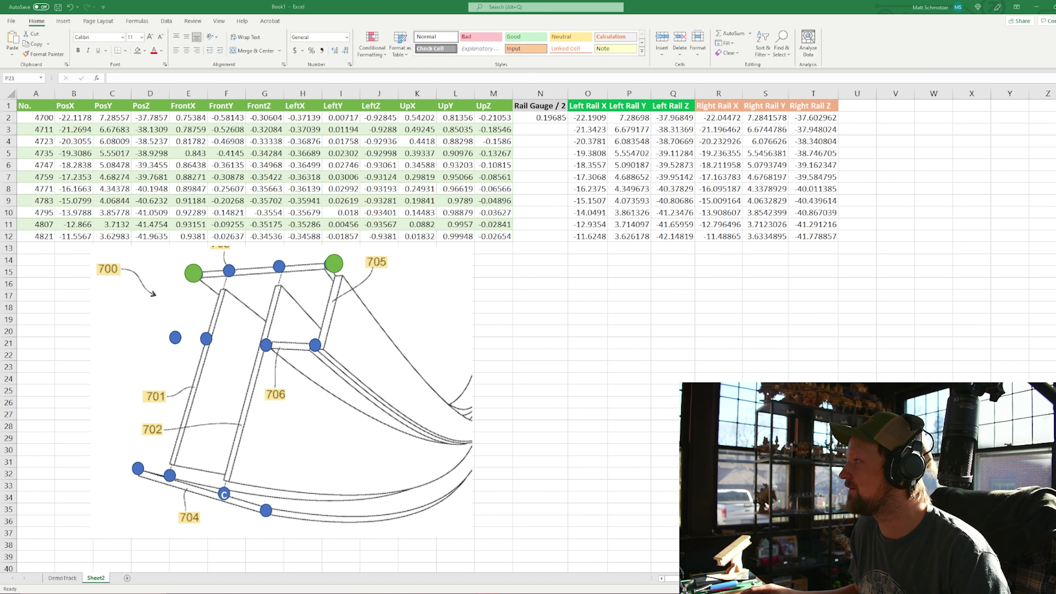
- Add the header "2nd Rail Dist" in U1 with the formula =N2/2 in U2, widening column U to fit
left_click(858, 106)
key("ctrl+v")
left_click_drag(876, 94, 898, 94)
left_click(952, 236)
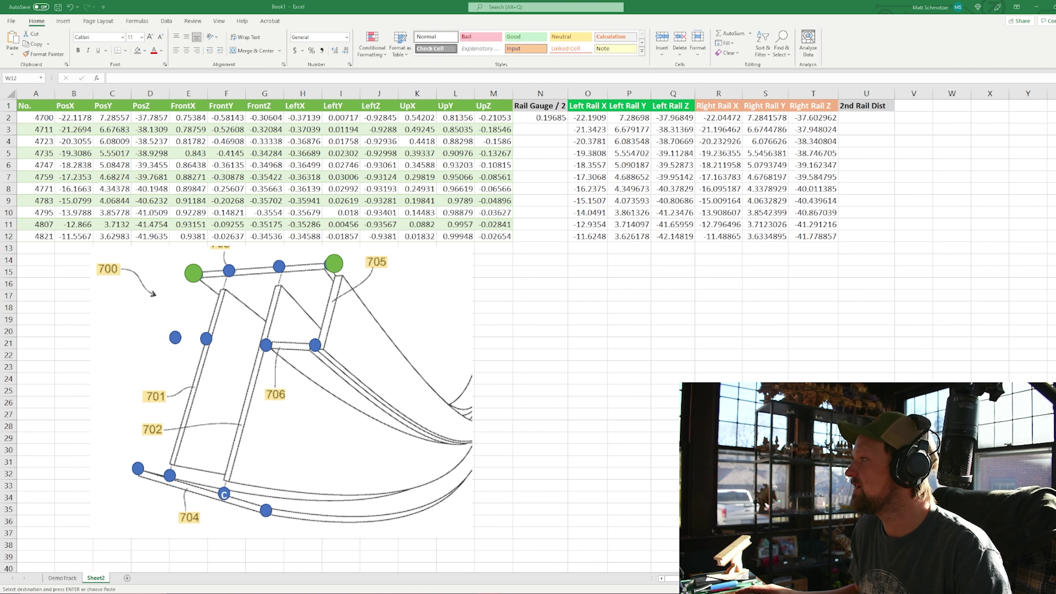
left_click(873, 121)
key("ctrl+v")
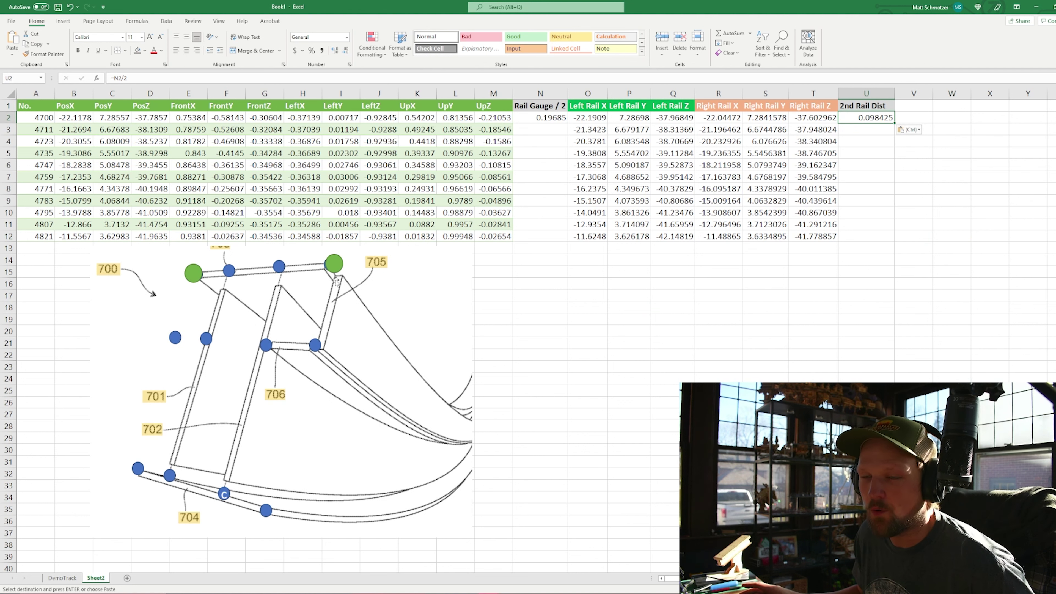
- Add the 2nd Left Rail and 2nd Right Rail coordinate columns starting at V1, widen them and fill their values down to row 12
scroll(535, 332, "right", 1)
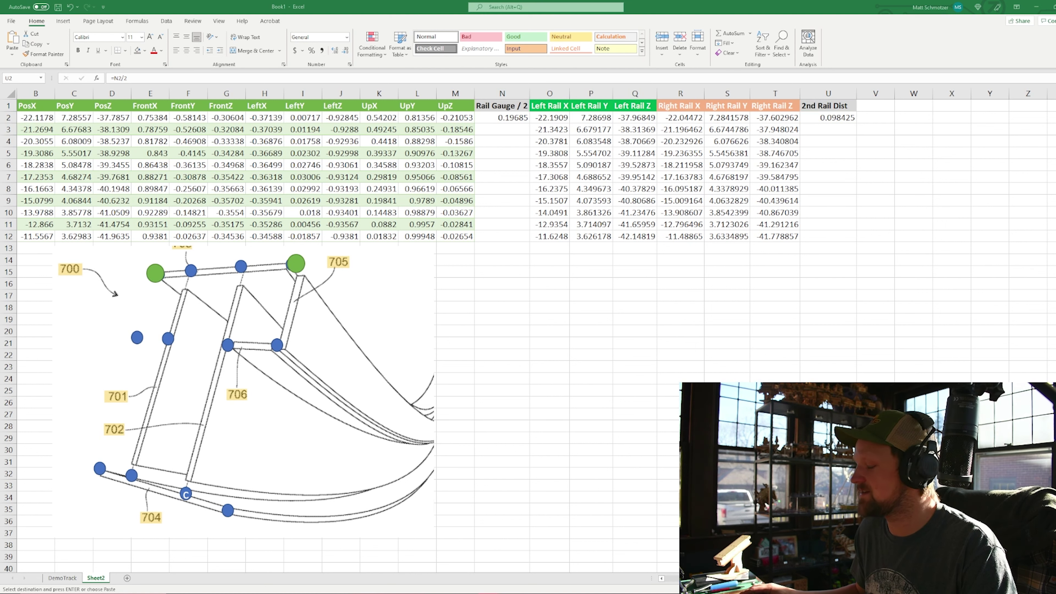
left_click(879, 101)
left_click(881, 105)
key("ctrl+v")
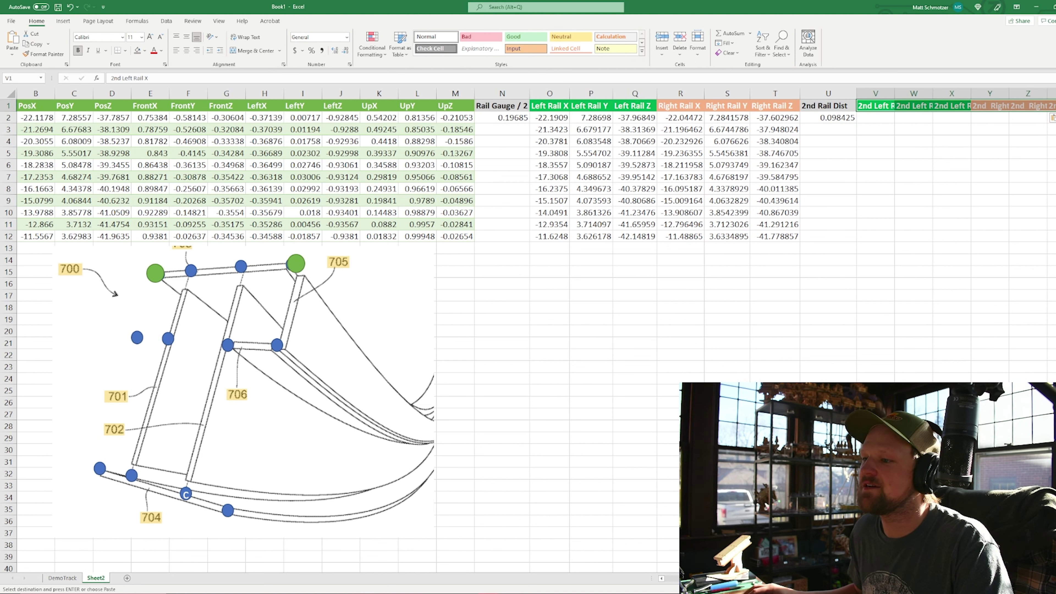
scroll(920, 188, "right", 1)
left_click_drag(857, 95, 973, 93)
left_click(962, 94)
left_click_drag(952, 226, 951, 236)
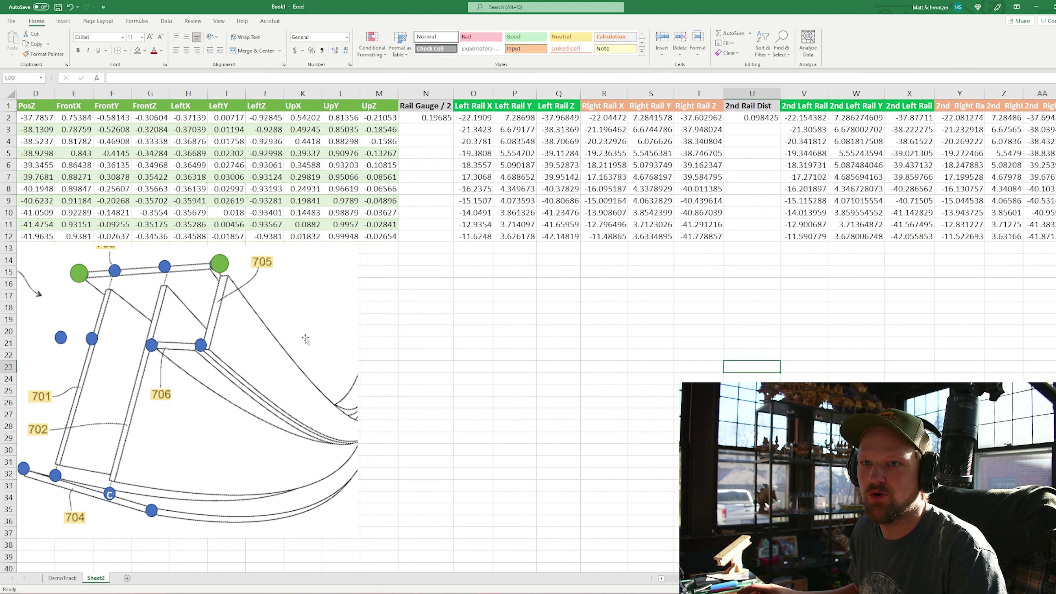
- Copy the green circle onto the two inner points on the top plate of the track diagram
left_click(221, 269)
key("ctrl+c")
key("ctrl+v")
left_click_drag(227, 278, 105, 262)
left_click_drag(698, 378, 659, 357)
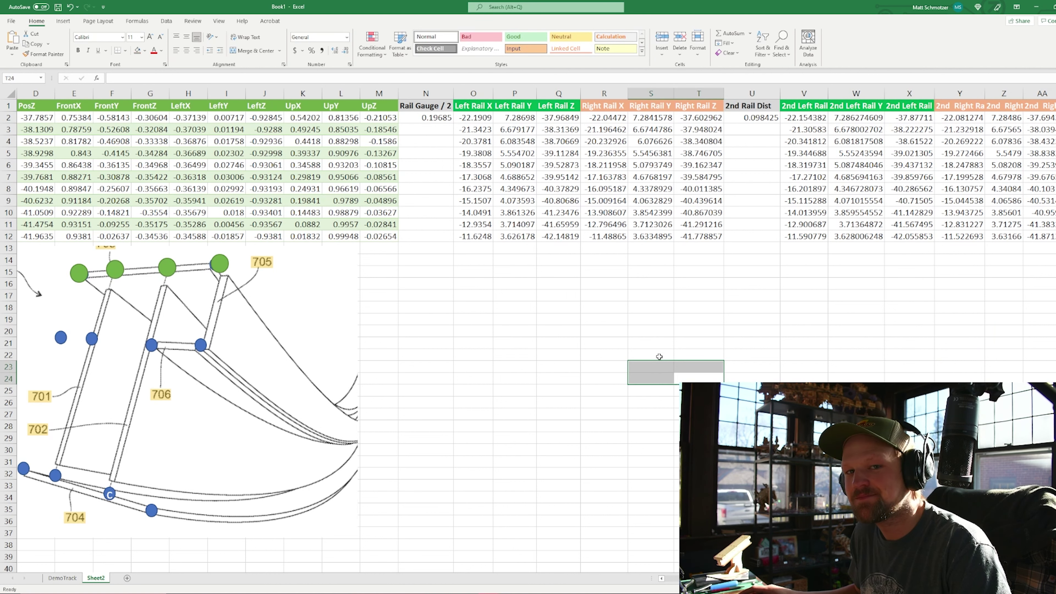
left_click(573, 413)
double_click(633, 410)
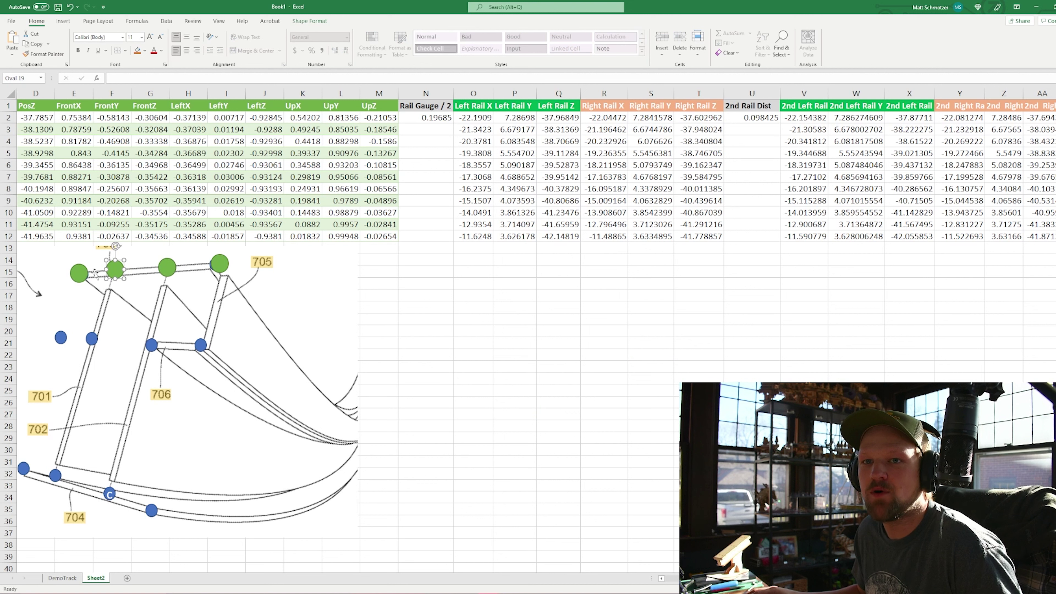
left_click(525, 383)
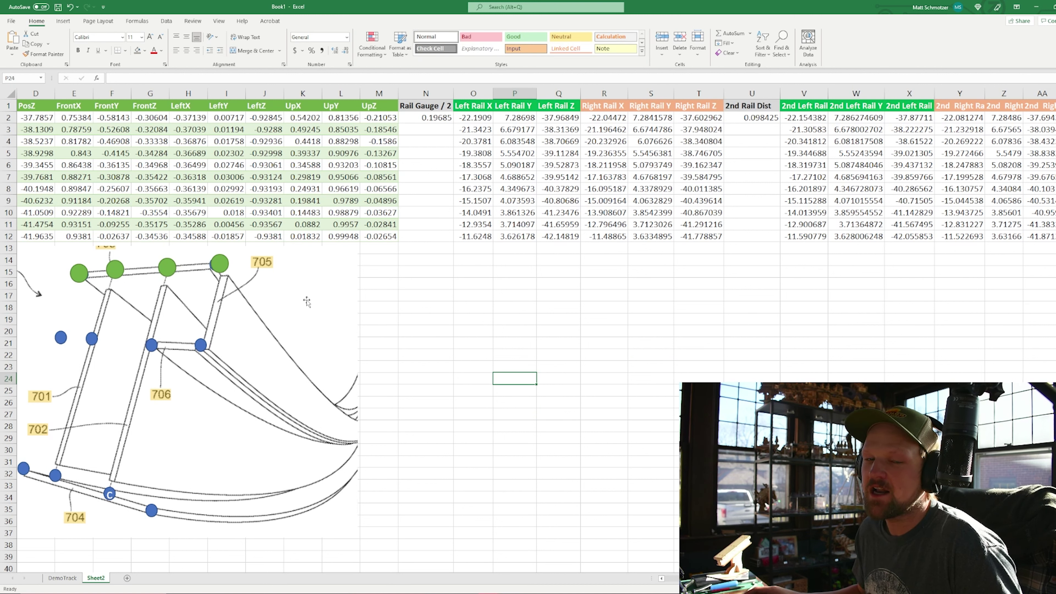
- Copy a green circle between the two inner points on the diagram's top plate and fill the copy light yellow
left_click(141, 273)
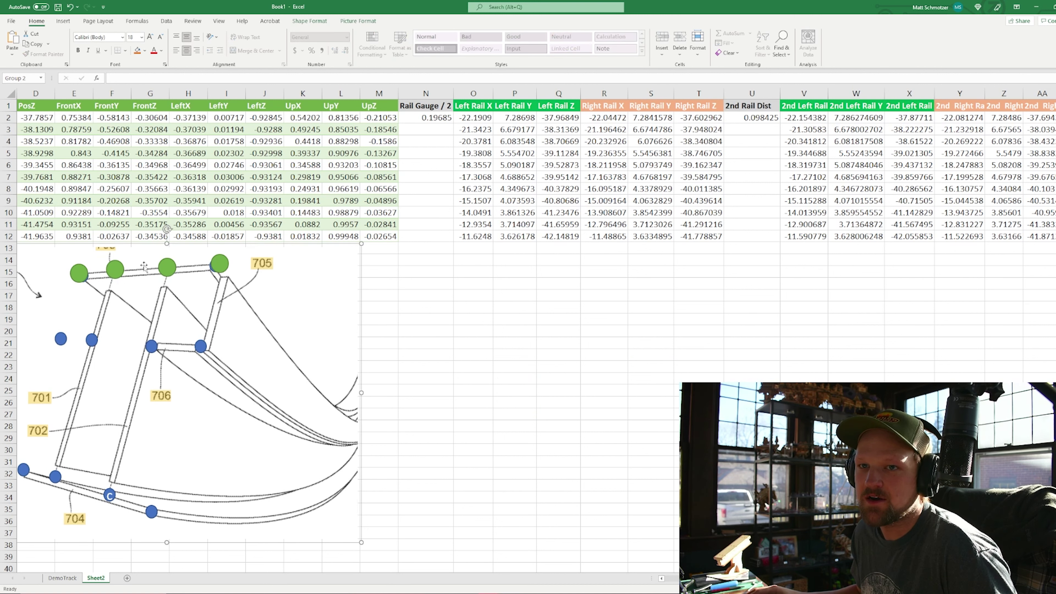
left_click(171, 264)
left_click_drag(175, 268, 134, 274, "ctrl")
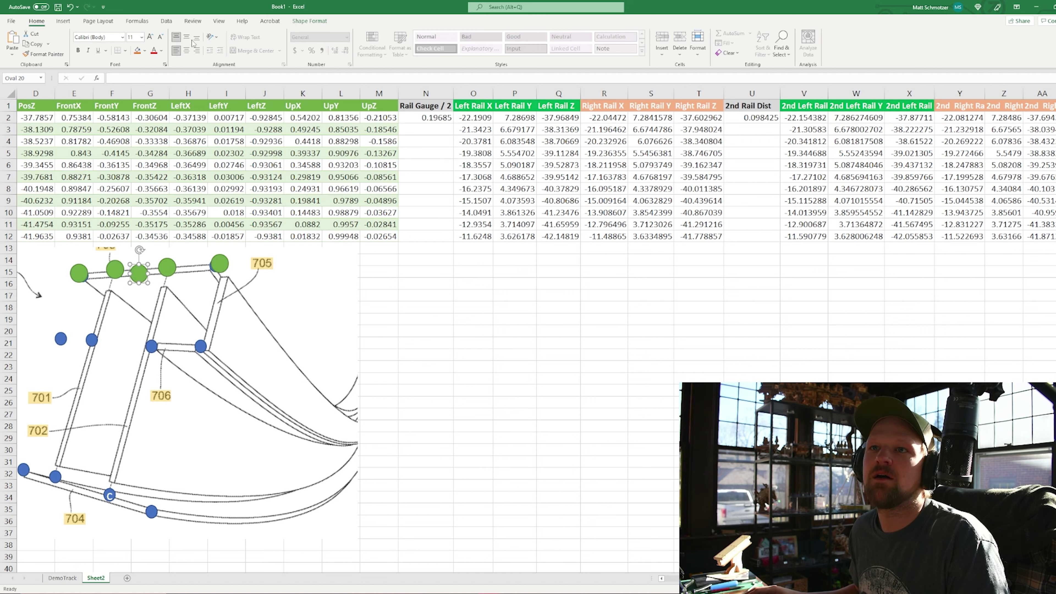
right_click(142, 273)
left_click(169, 249)
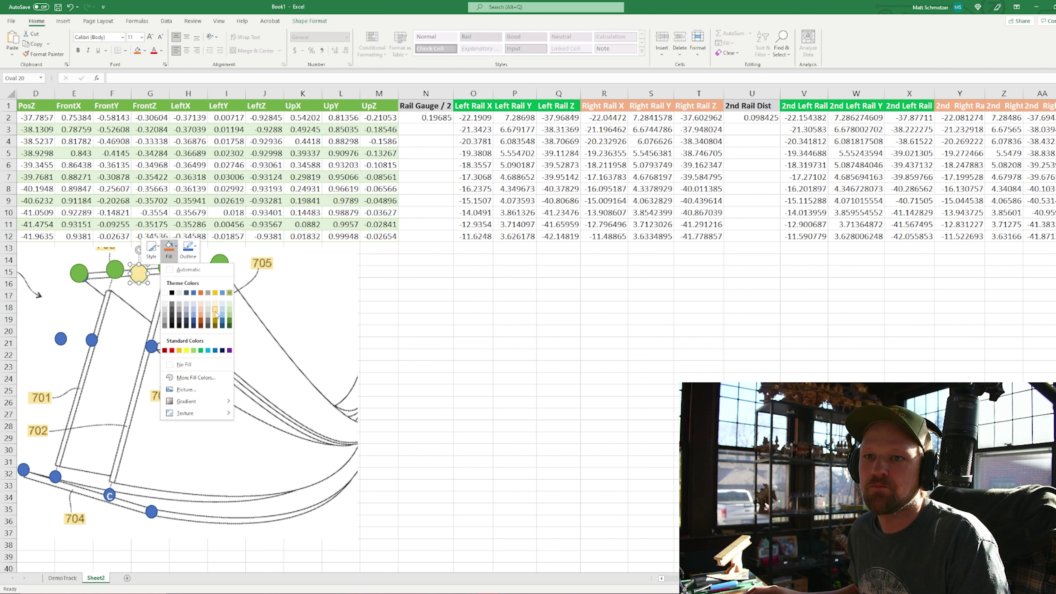
left_click(216, 312)
left_click(527, 346)
left_click(140, 275)
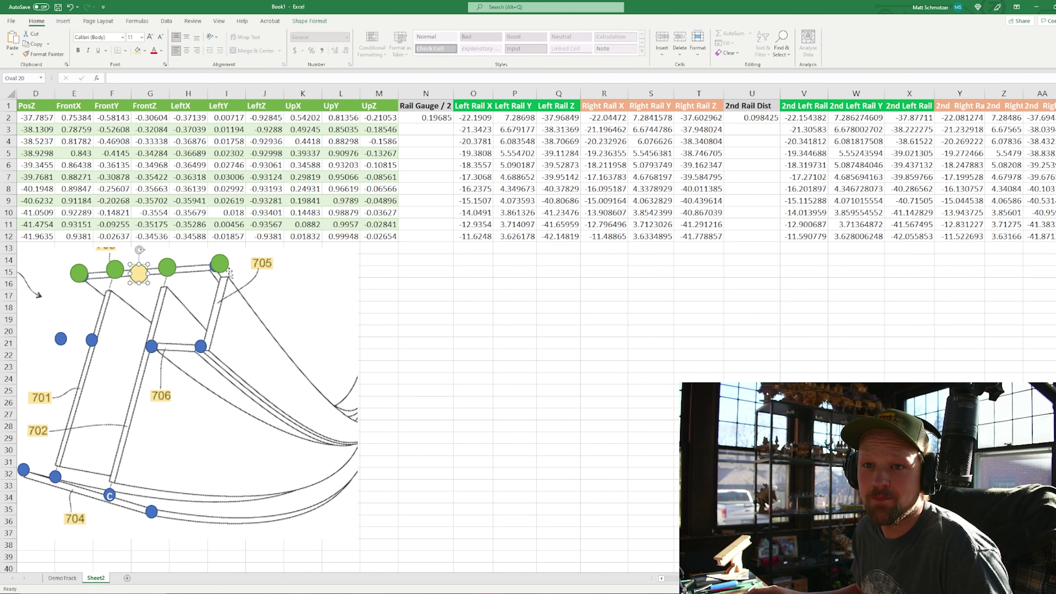
left_click(165, 273)
left_click(187, 310)
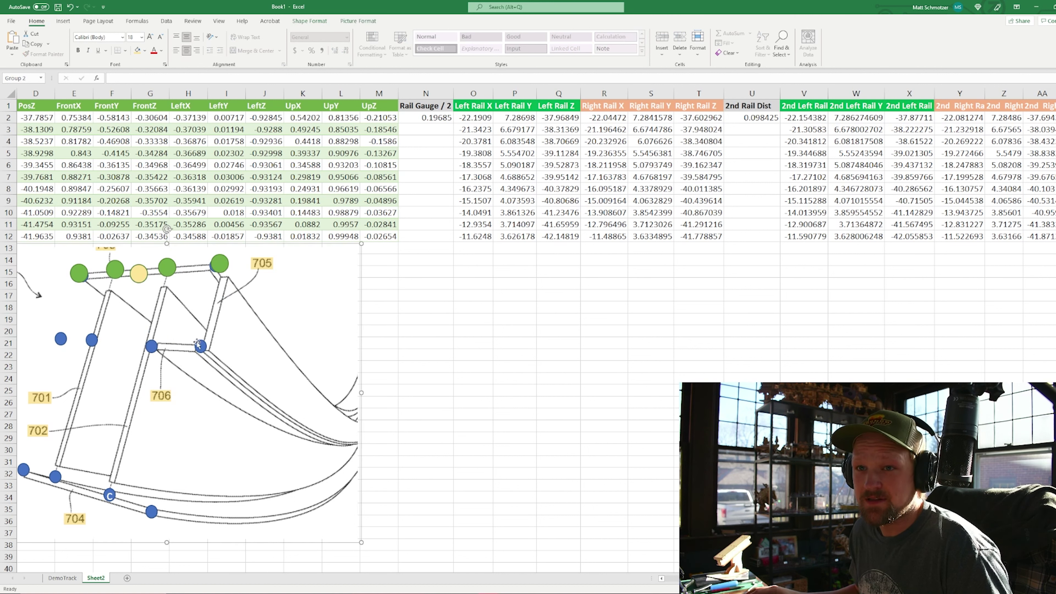
- Draw a green 4½ pt arrow about 1 inch tall along member 705, pointing from the top plate down to the blue point
left_click(63, 21)
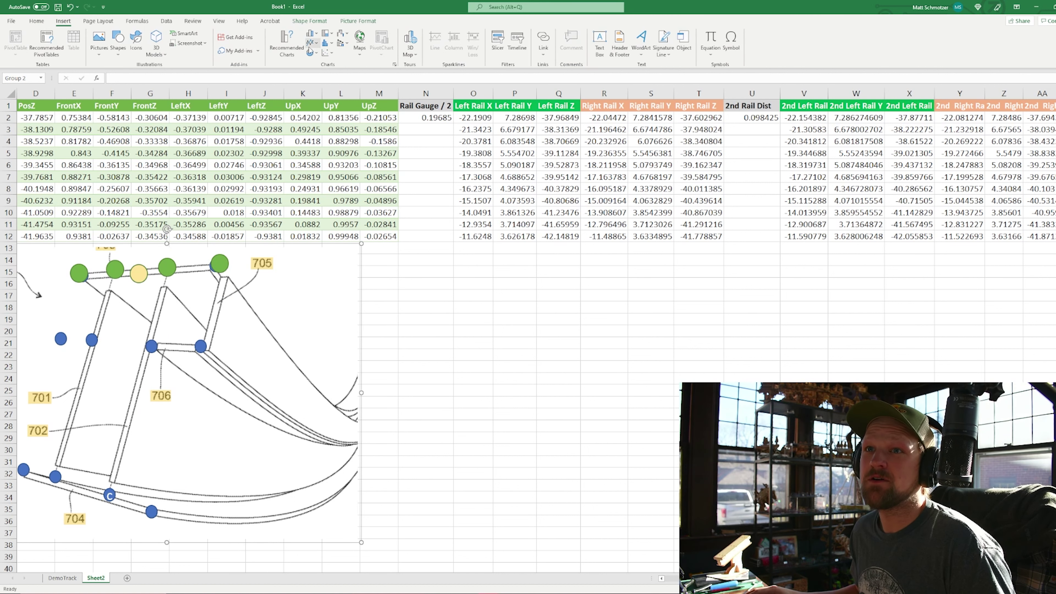
left_click(119, 45)
left_click(125, 78)
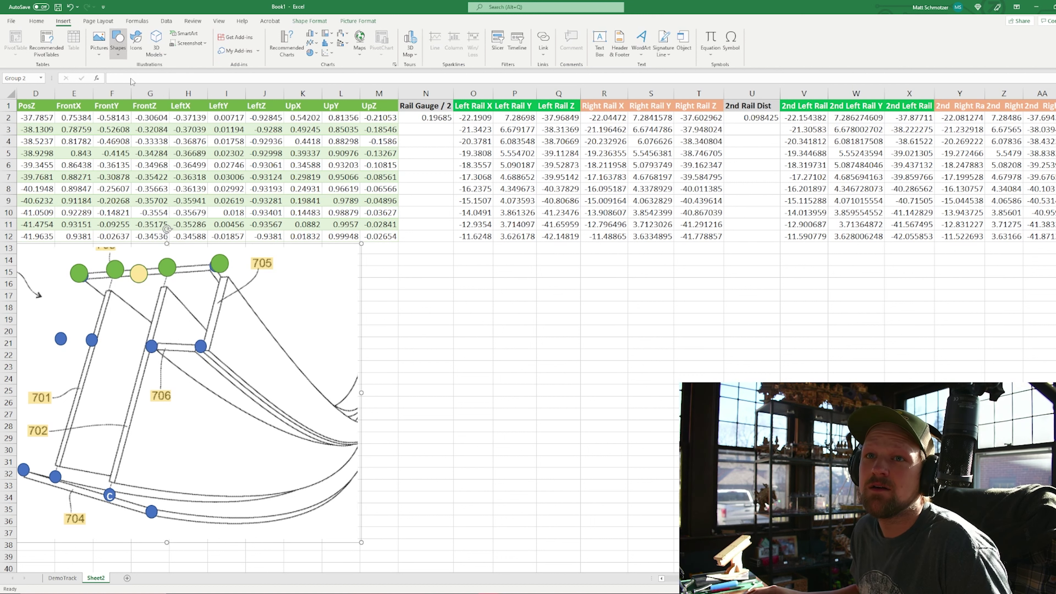
left_click_drag(205, 336, 220, 278)
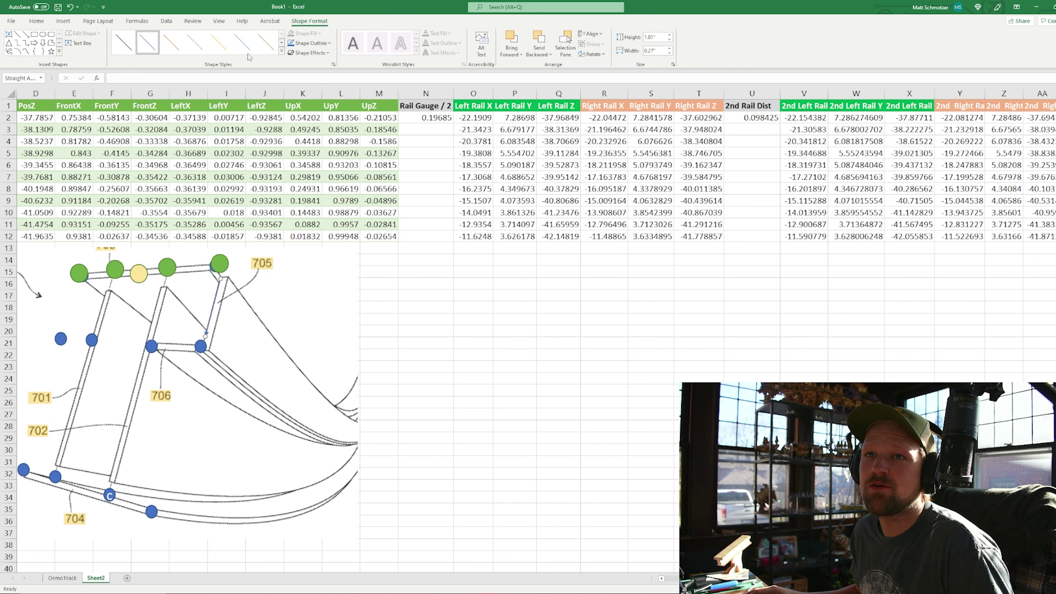
right_click(213, 318)
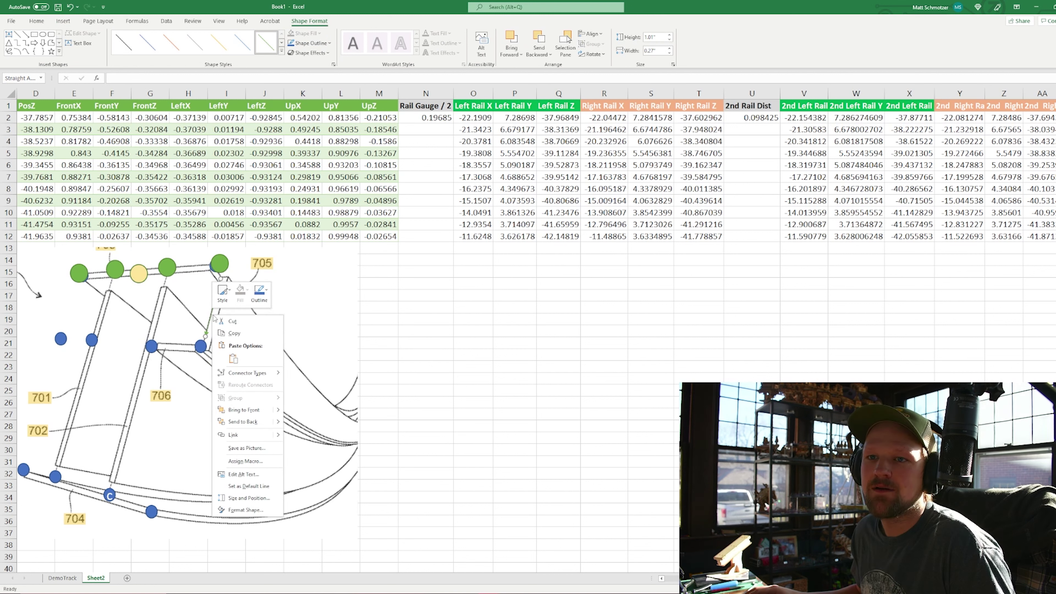
left_click(260, 294)
mouse_move(287, 438)
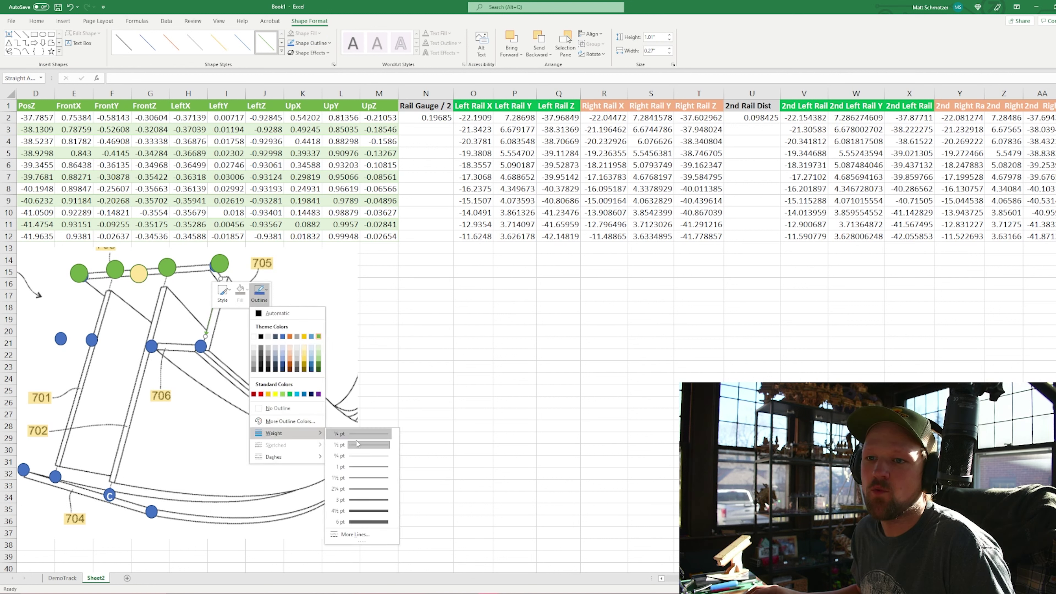
left_click(364, 512)
left_click(514, 402)
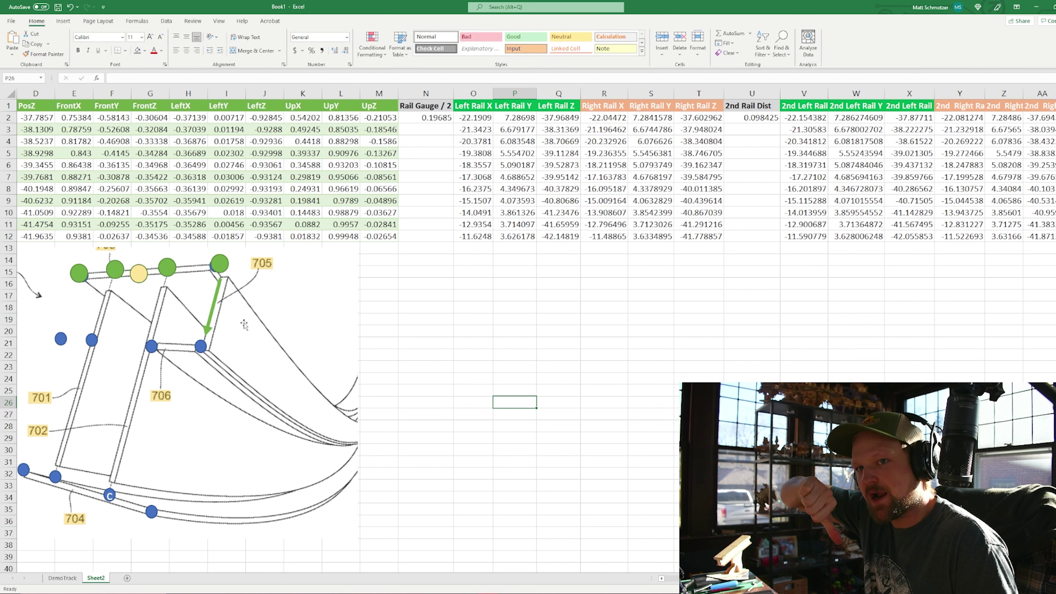
- Delete the light yellow circle from the top plate of the diagram
left_click(140, 275)
key("Delete")
- Copy the short green arrow under the other three green points, pointing down to their middle blue points
left_click(212, 309)
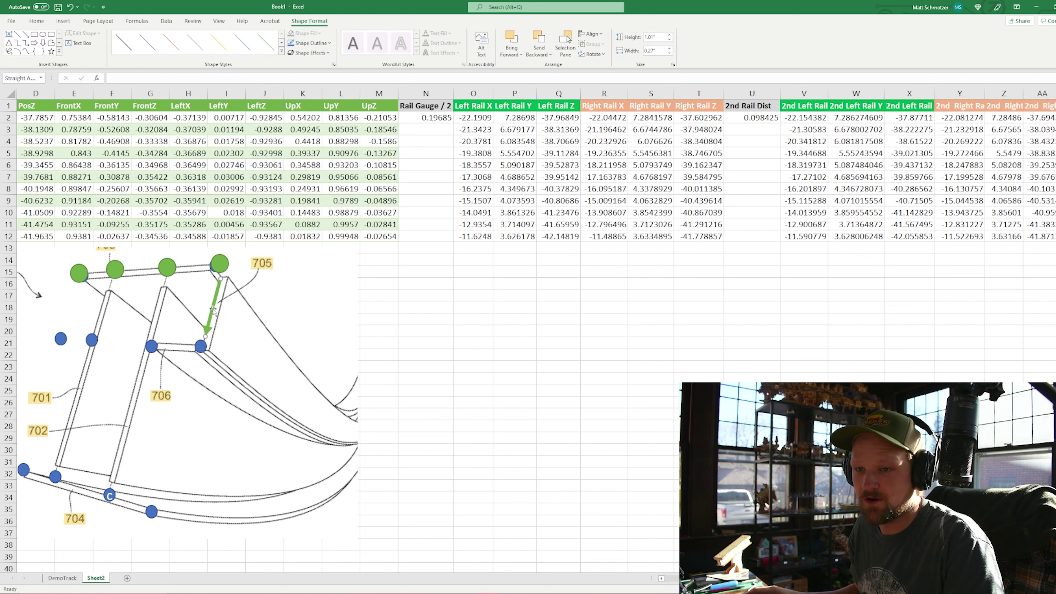
key("ctrl+v")
left_click_drag(221, 319, 81, 295)
key("ctrl+v")
key("ctrl+v")
- Add four long green arrows about 3.8 inches tall, running from the top plate points down to the lowest blue points
left_click_drag(161, 306, 155, 496, "ctrl")
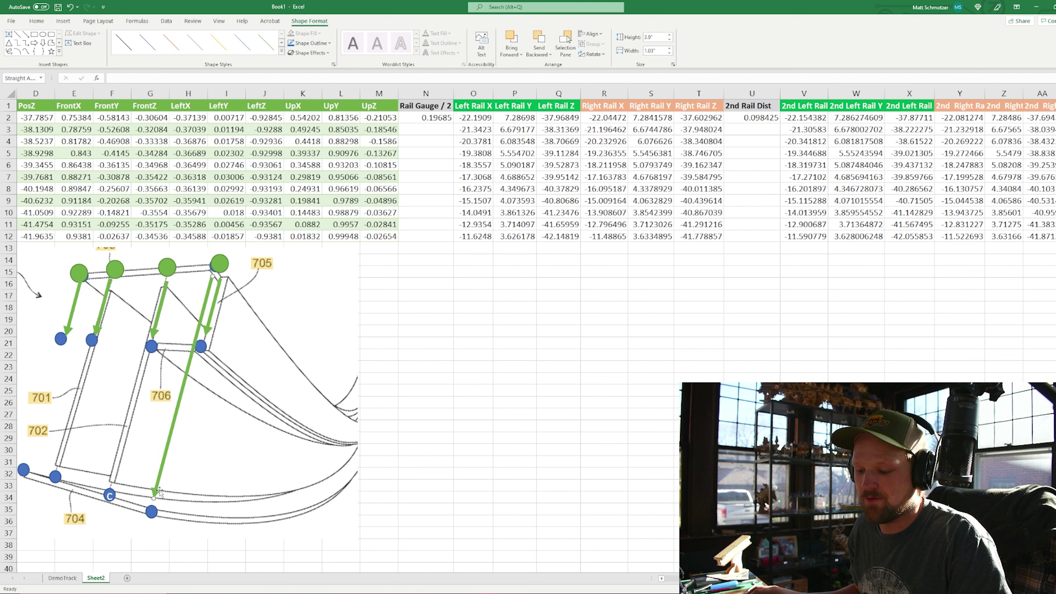
left_click_drag(180, 408, 48, 363, "ctrl")
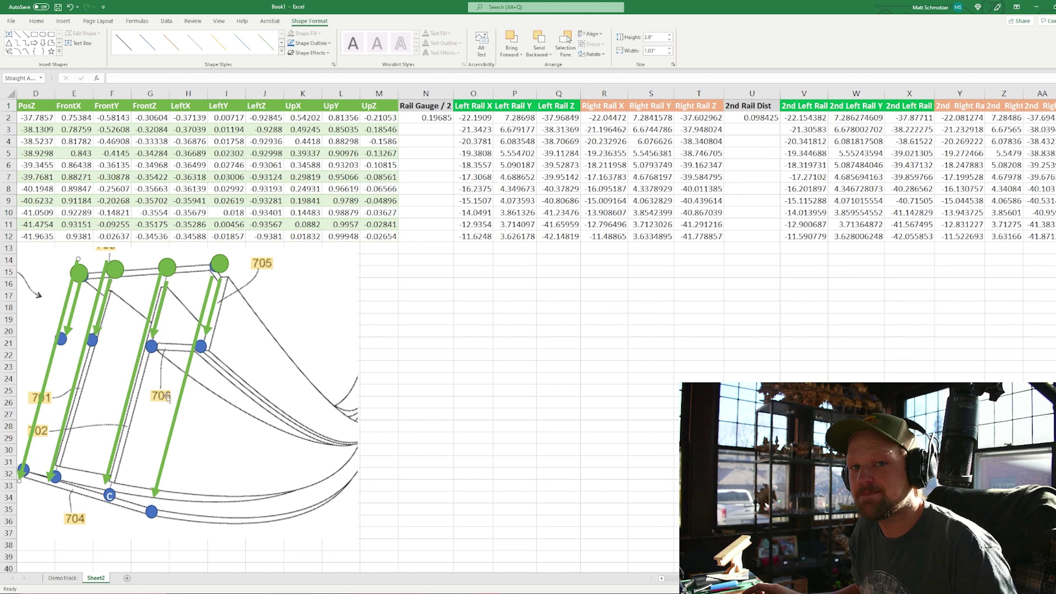
left_click(582, 436)
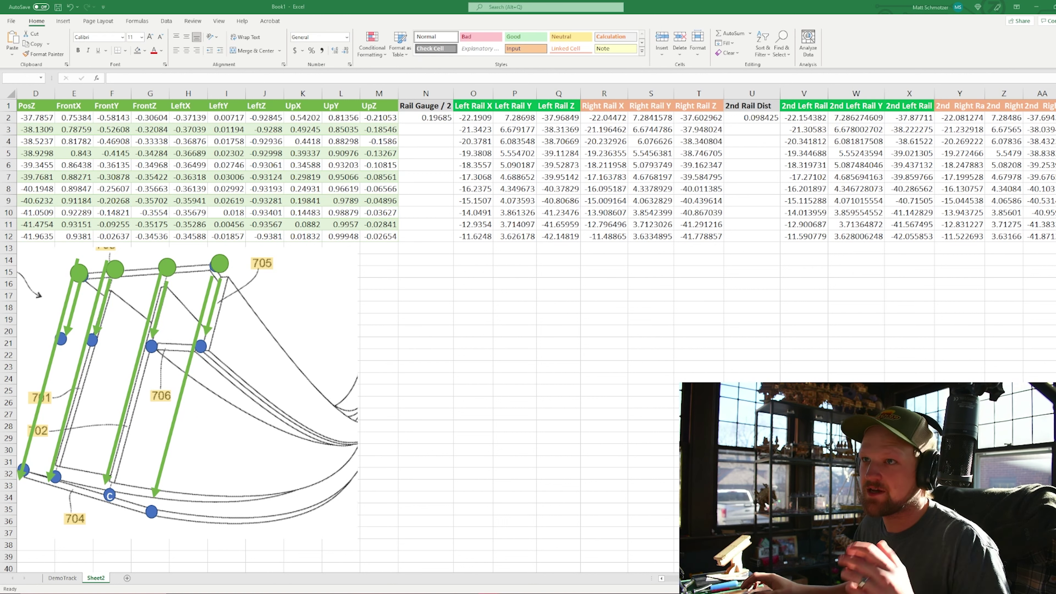
- Switch to the RMC Raptor.xlsx workbook and examine the rail, 2nd rail and Low Sheet Metal columns with their L1, L2, R1 and R2 coordinates
left_click(604, 426)
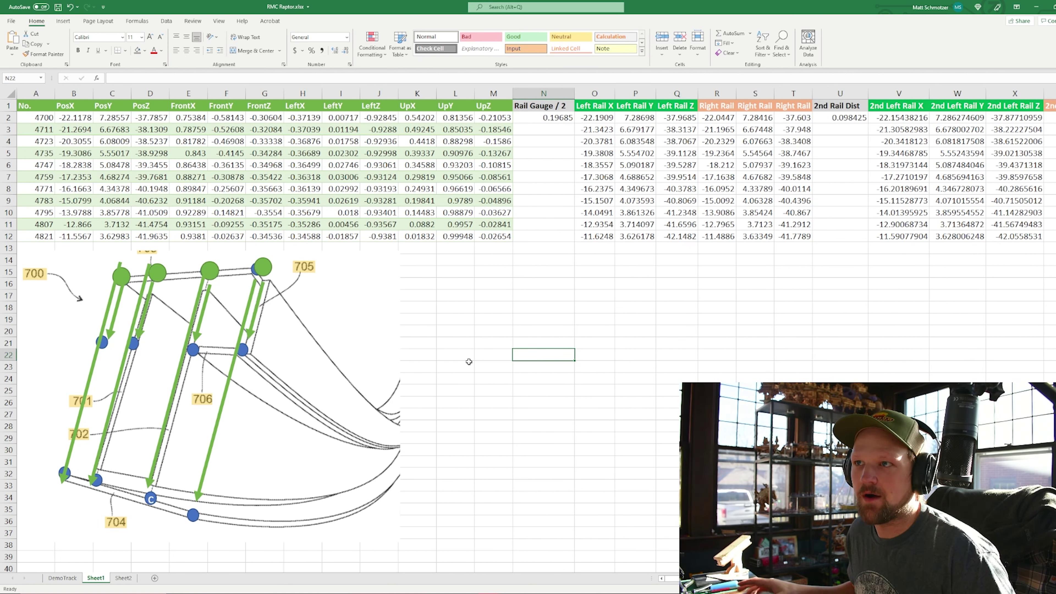
left_click(634, 379)
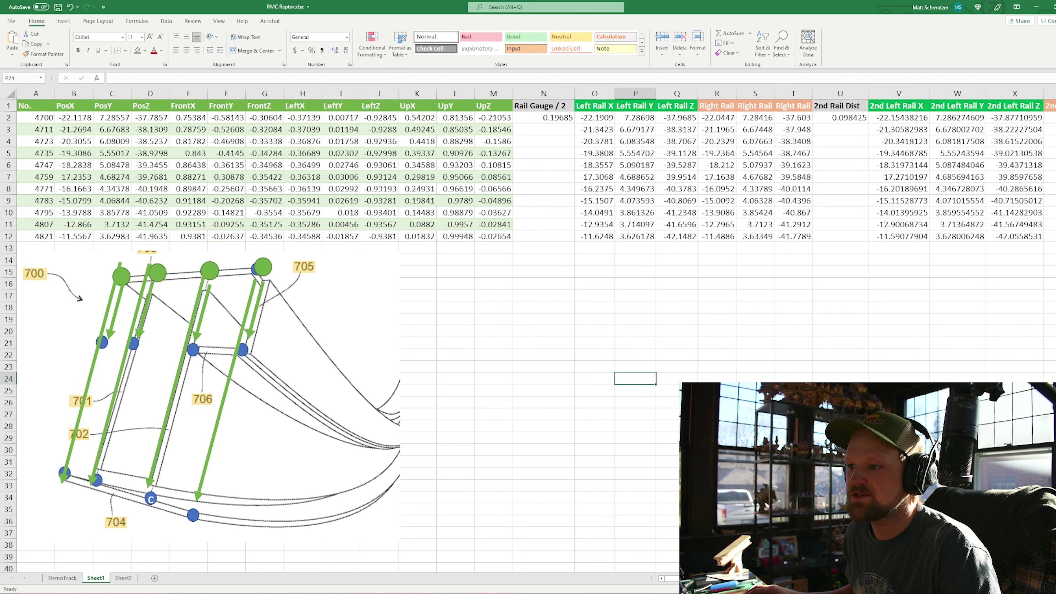
scroll(412, 177, "right", 3)
left_click_drag(365, 104, 556, 103)
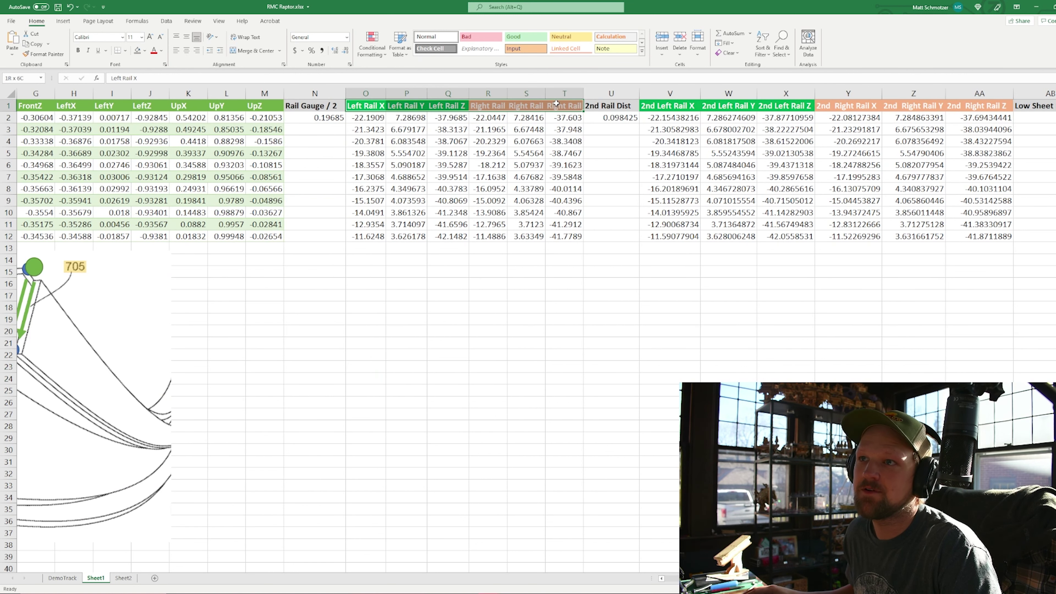
left_click(667, 93)
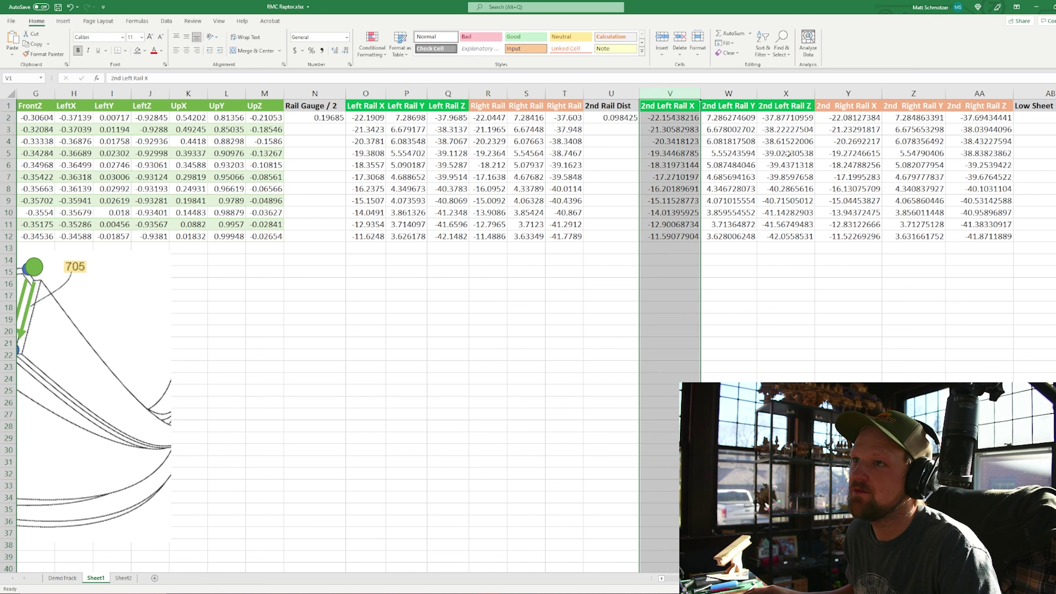
scroll(700, 102, "right", 10)
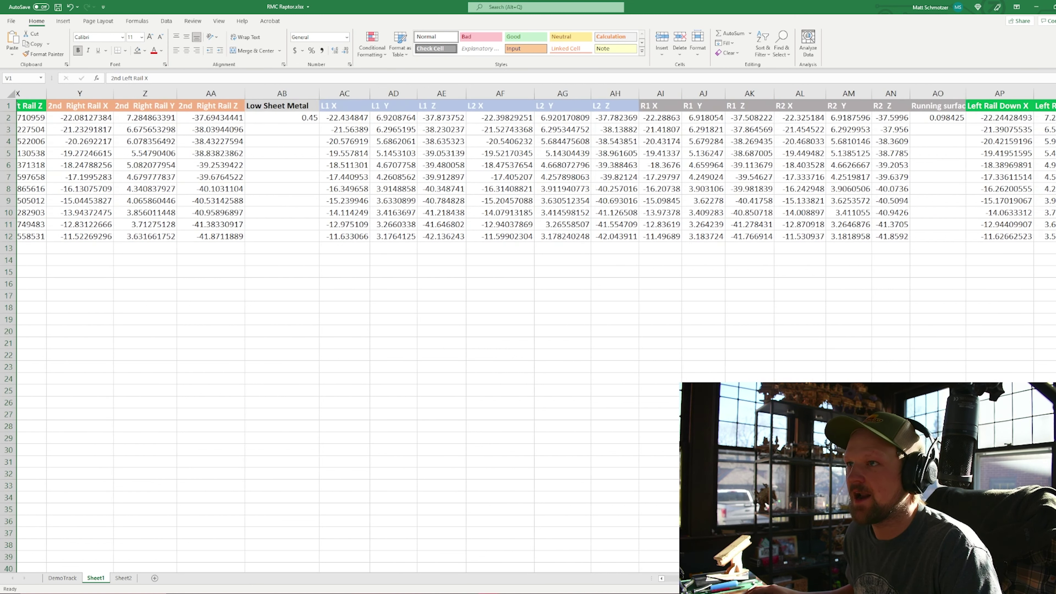
left_click(631, 331)
left_click_drag(310, 101, 856, 104)
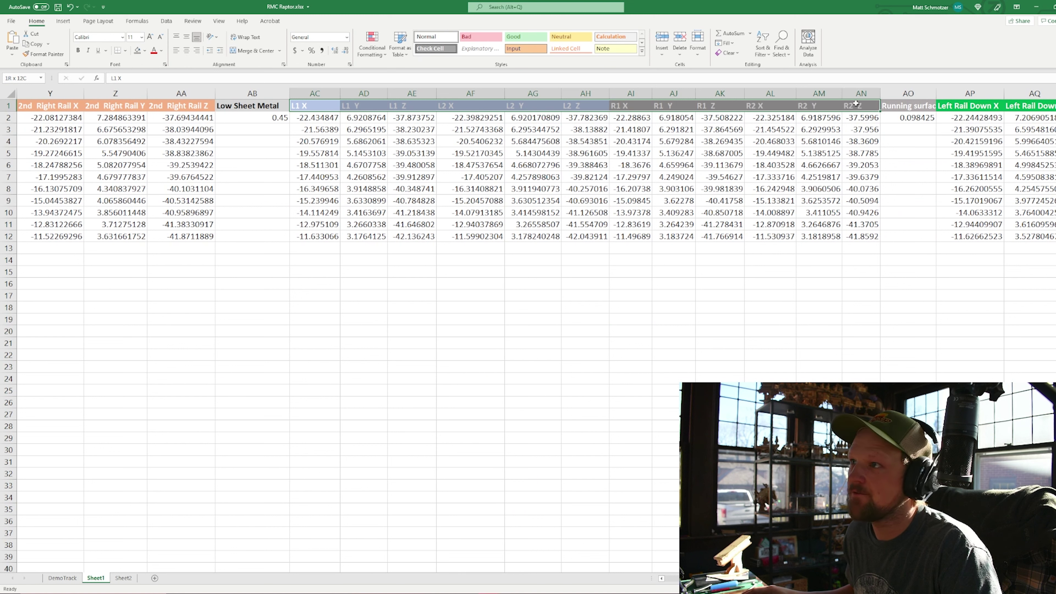
left_click(260, 119)
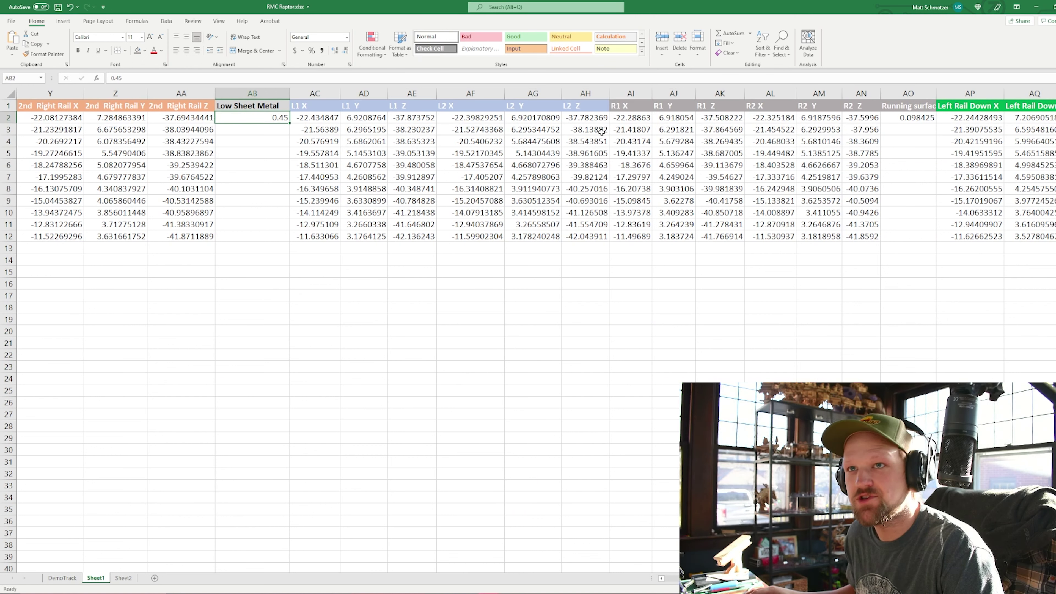
- Examine the Running surface column and the Left and Right Rail Down and Rail Down 2 coordinate columns, ending back at the diagram
scroll(818, 238, "right", 8)
left_click(842, 521)
left_click(142, 105)
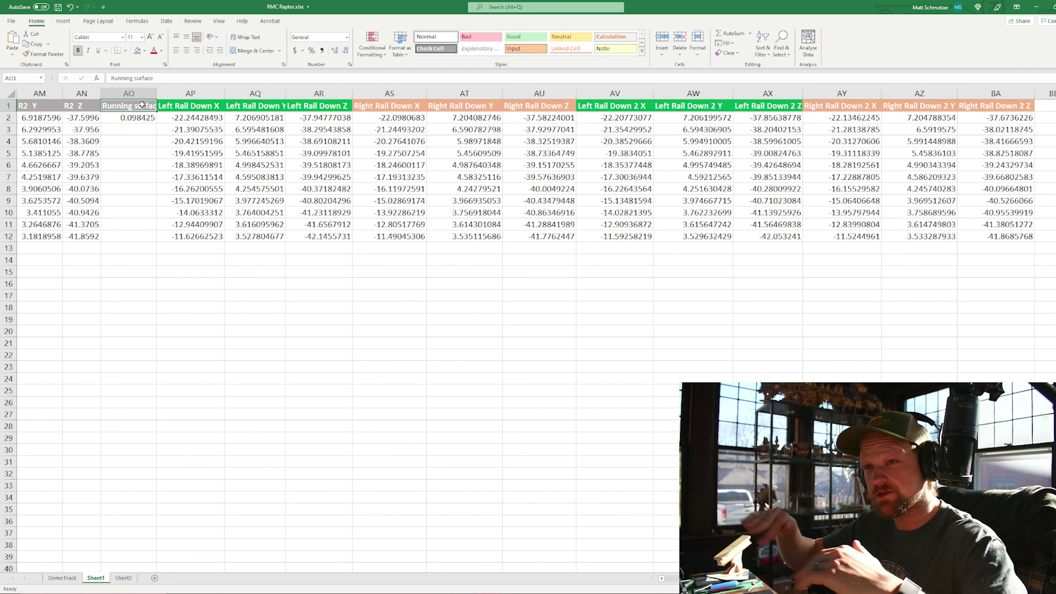
left_click(198, 106)
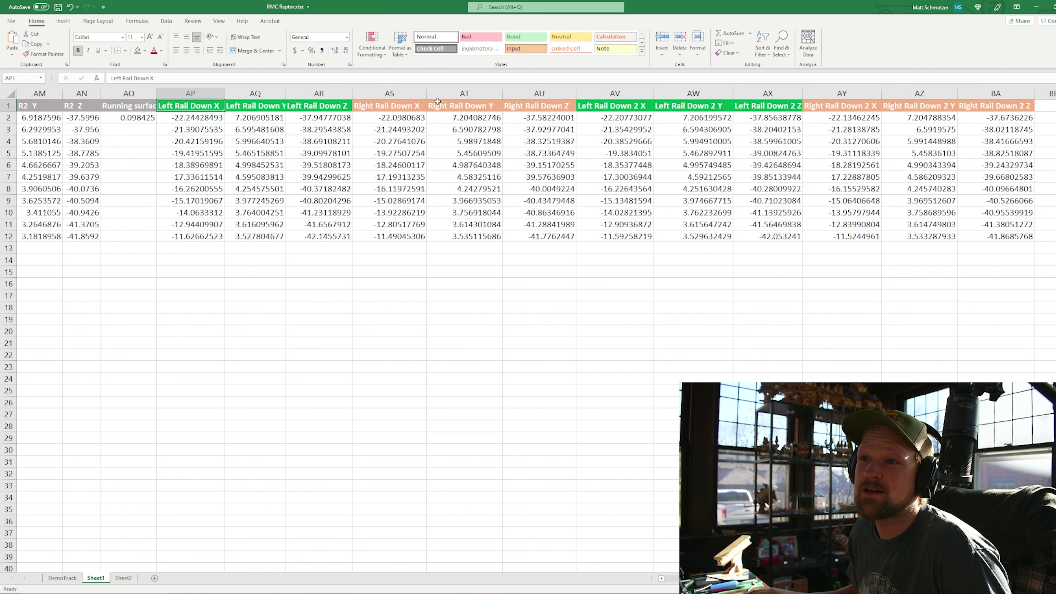
left_click(367, 105)
key("Left")
key("Left")
key("Left")
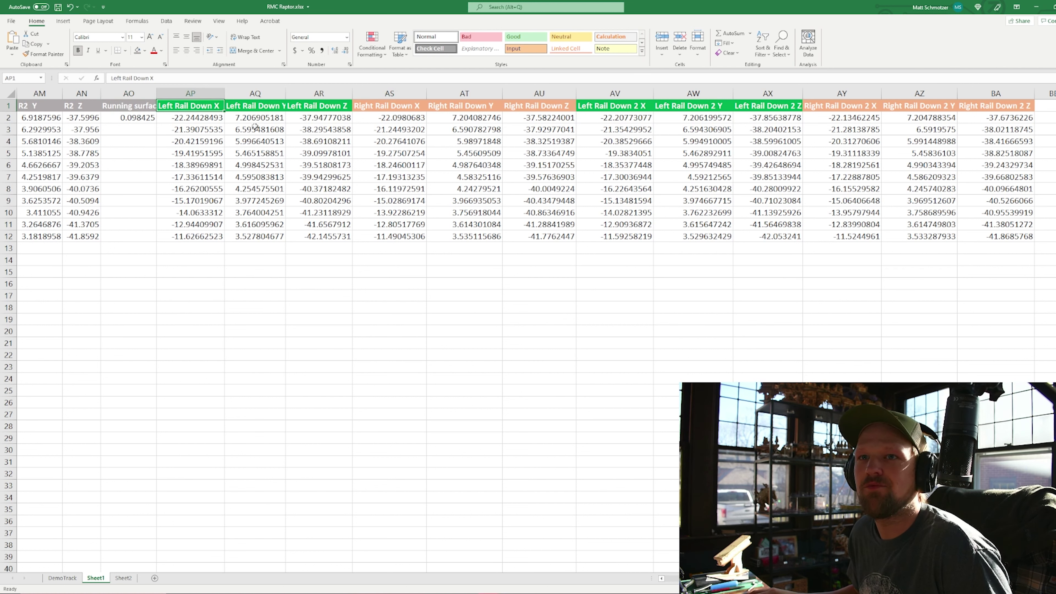
left_click(385, 108)
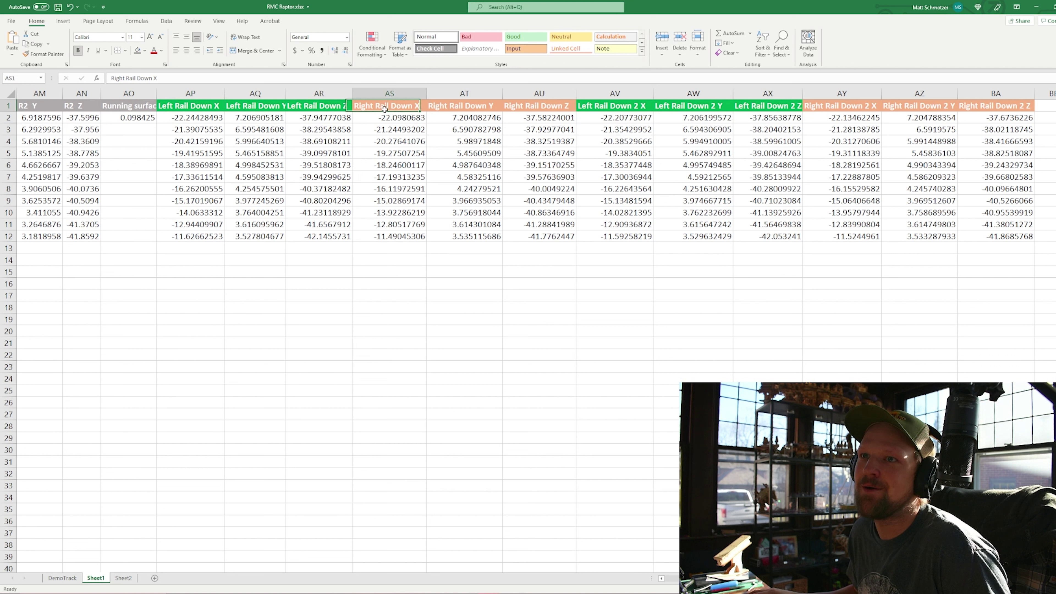
left_click(624, 106)
left_click(839, 107)
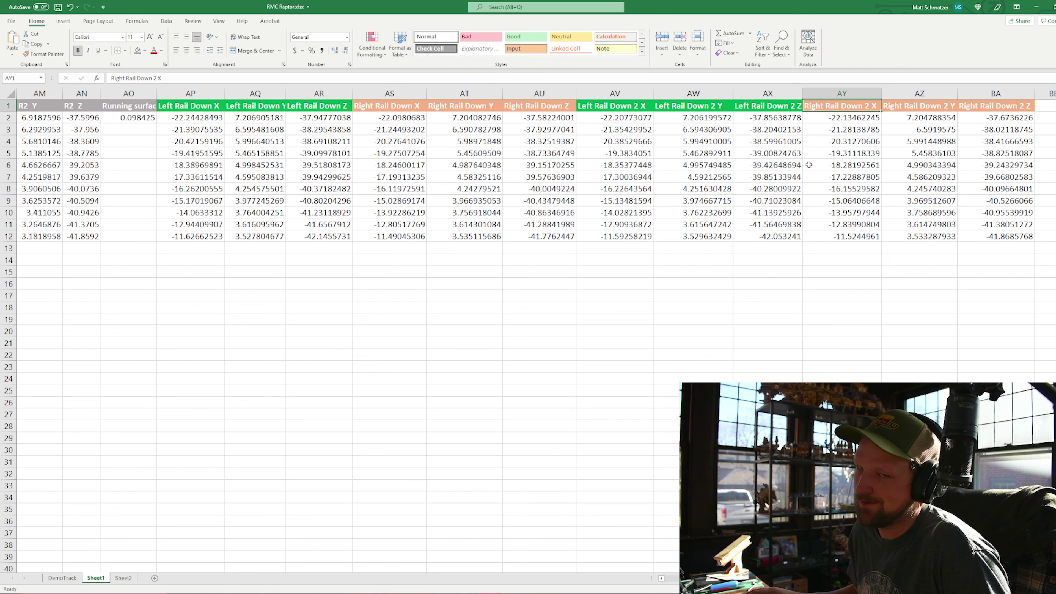
left_click(798, 390)
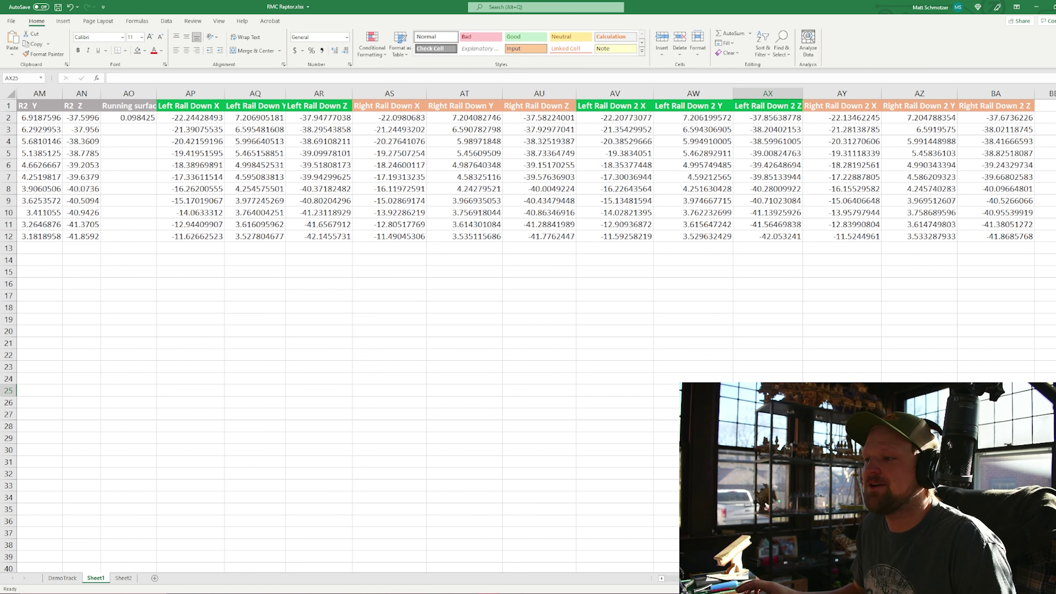
left_click_drag(969, 578, 699, 579)
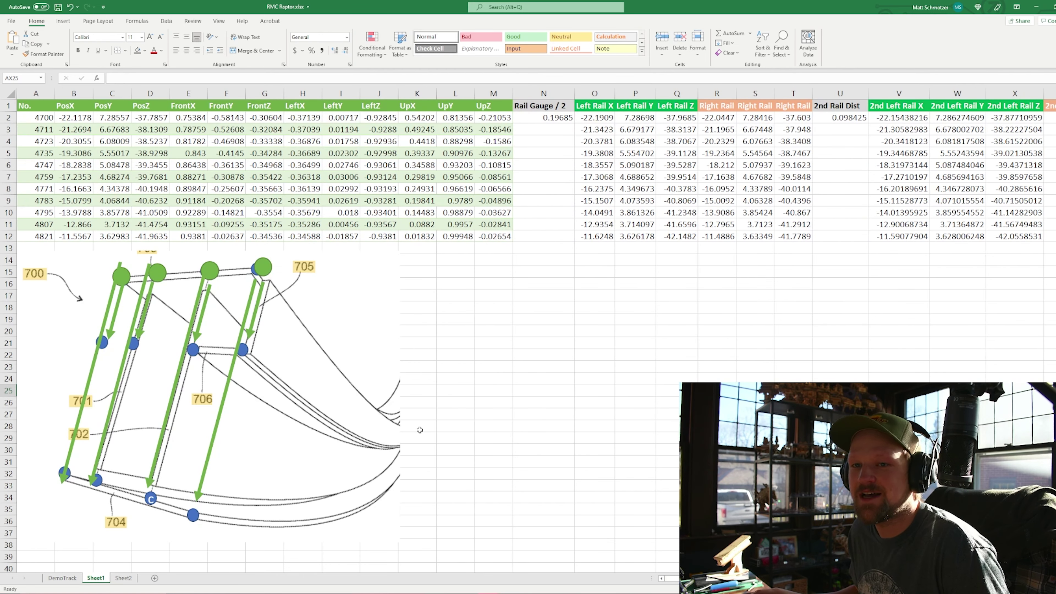
left_click(549, 428)
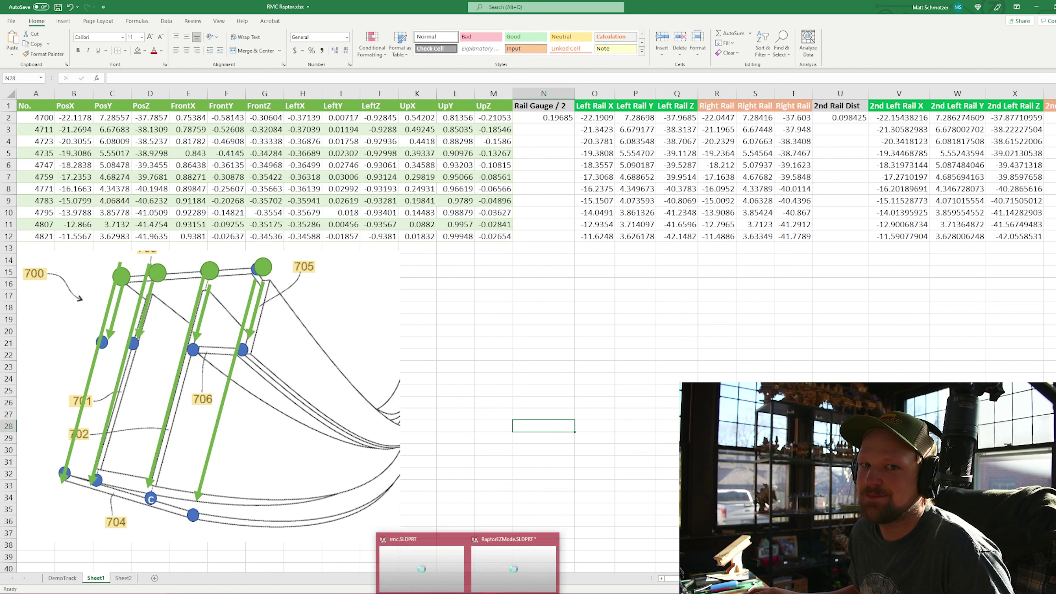
- Switch to the RaptorEZMode part in SolidWorks and create a new part document
left_click(514, 562)
scroll(530, 300, "down", 3)
middle_click_drag(527, 297, 497, 317)
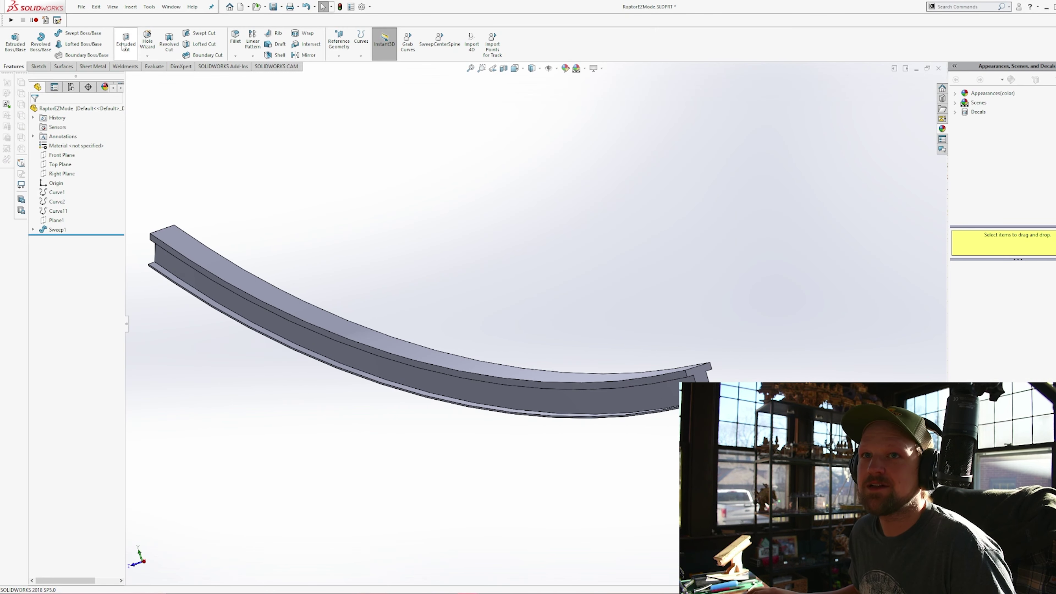
left_click(81, 7)
left_click(91, 15)
left_click(546, 399)
- Save the new part as RMCTest 2 in the Video 4 - Raptor folder
left_click(82, 7)
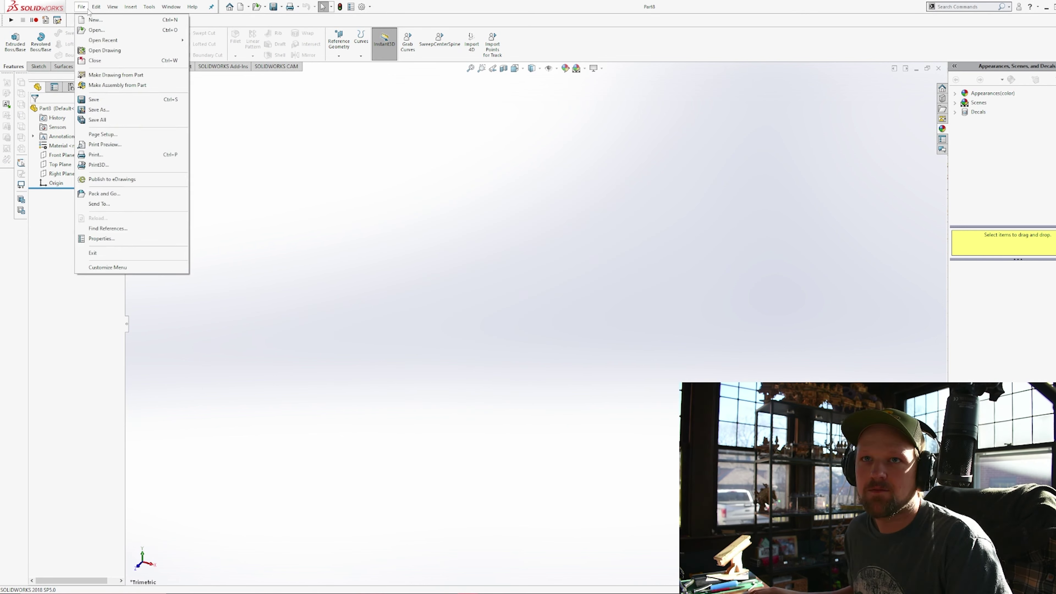
left_click(98, 109)
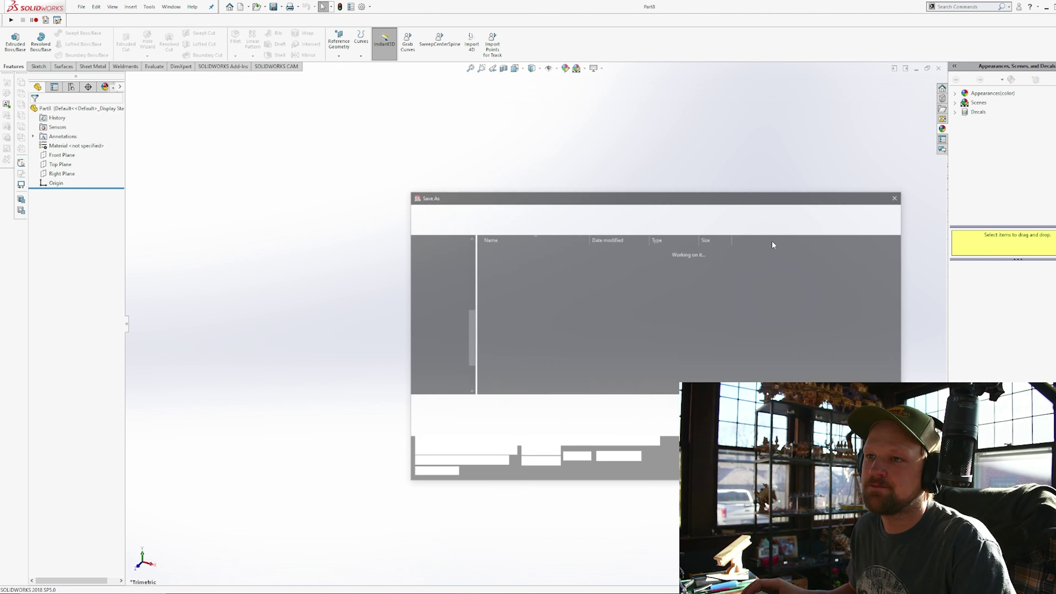
type("RMCTe")
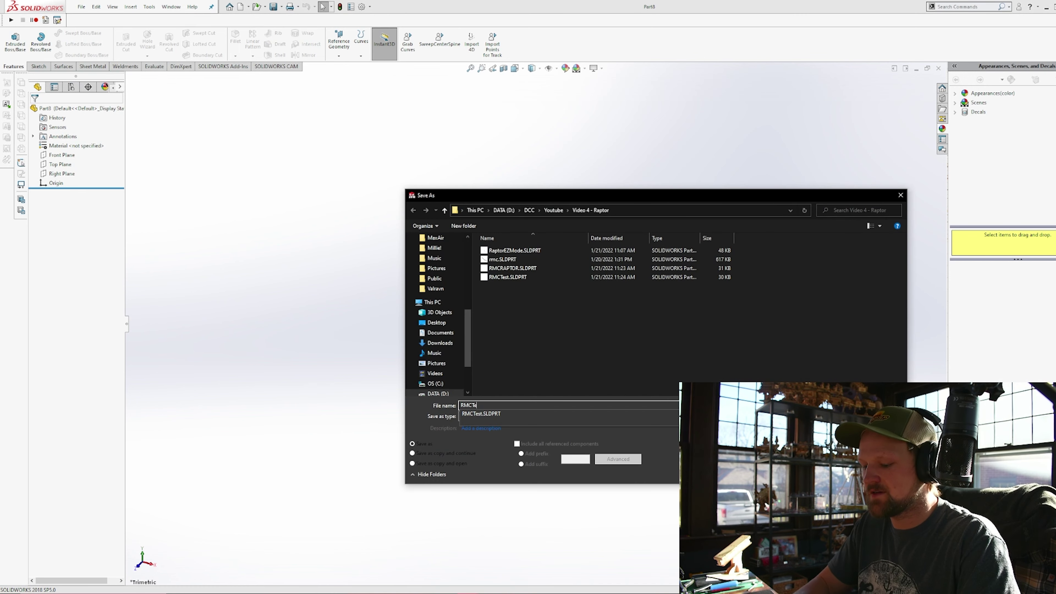
type("st 2")
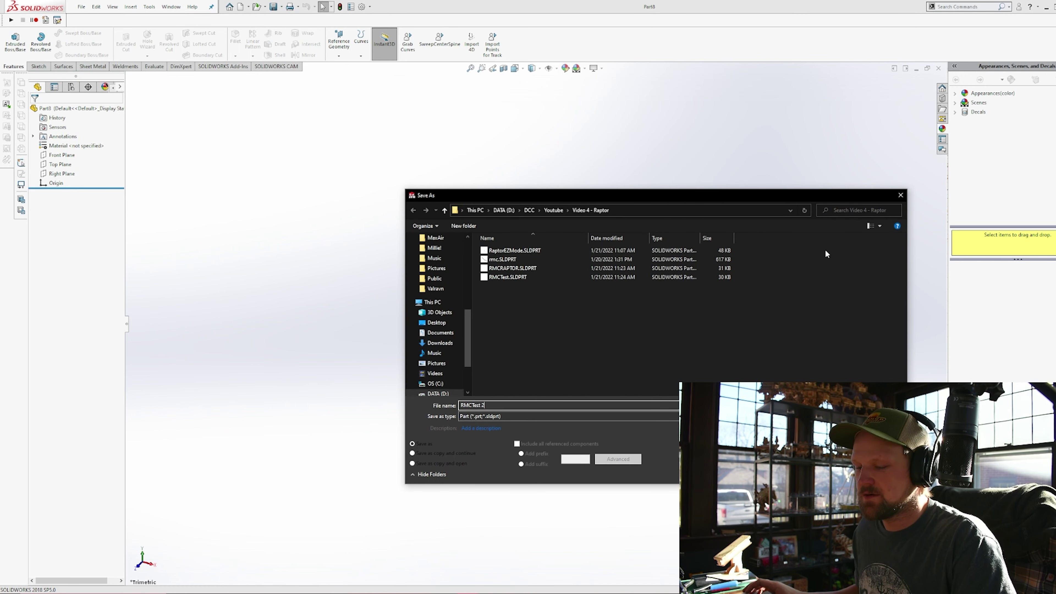
key("Return")
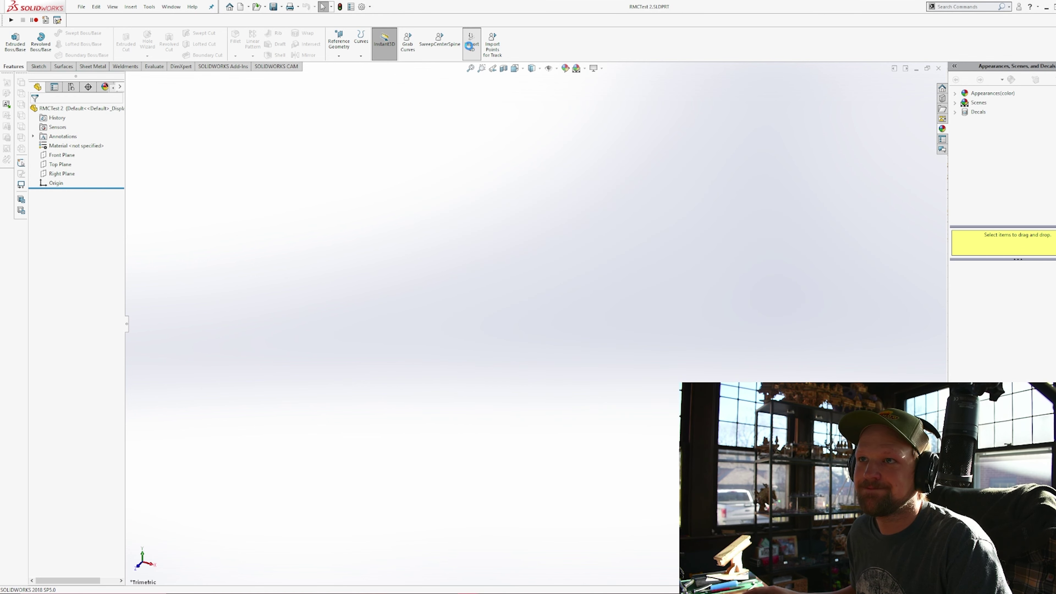
- Import the rail point curves into the part with the Import 4D macro and view their ends up close
left_click(470, 74)
scroll(808, 372, "down", 3)
middle_click_drag(809, 372, 598, 349)
scroll(528, 322, "up", 3)
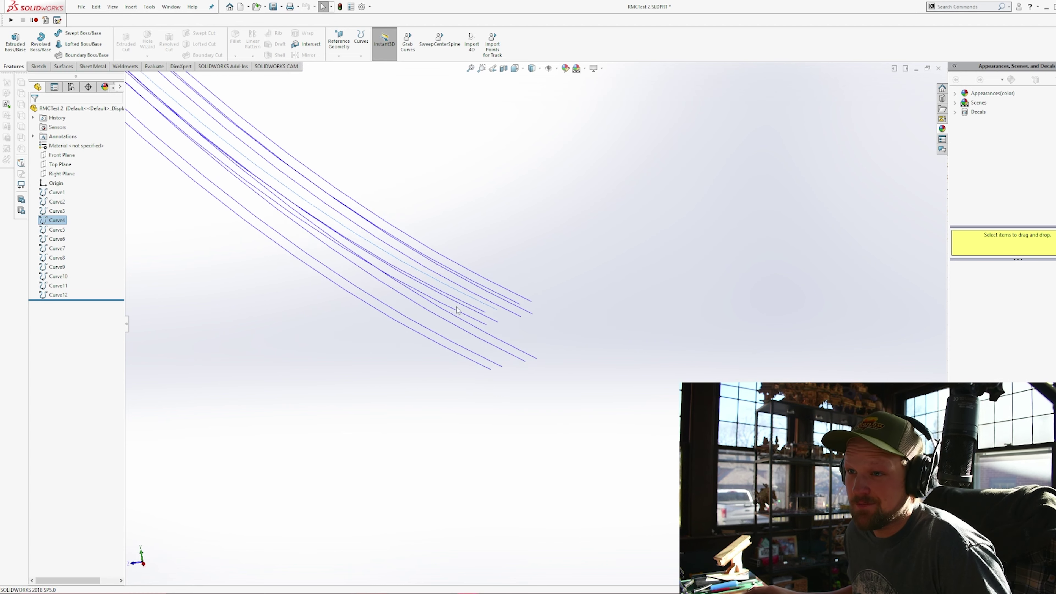
scroll(456, 306, "down", 4)
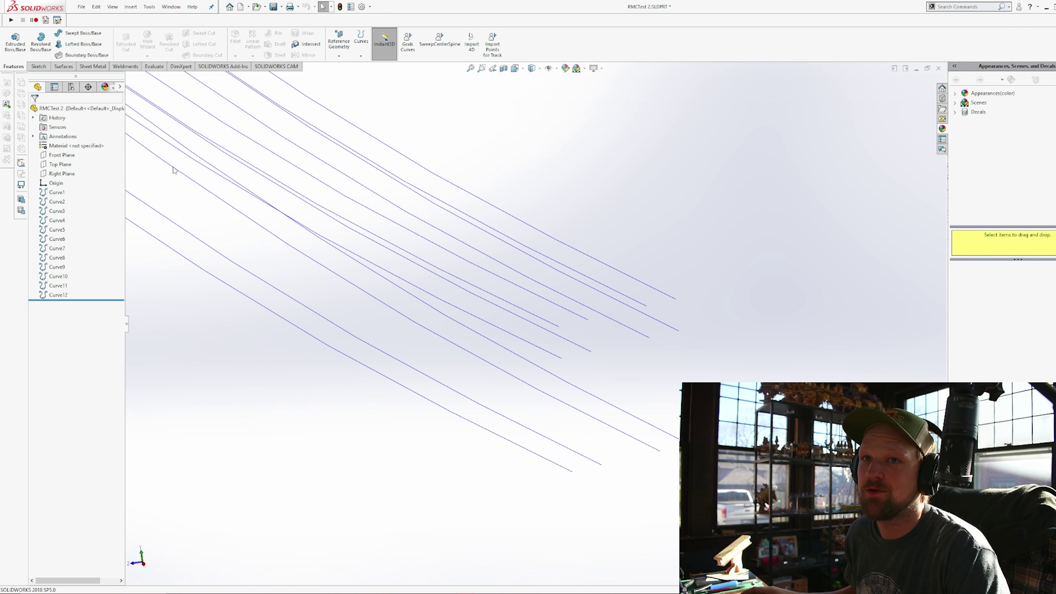
- Create a boundary surface between Curve1 and Curve2 to form the rail's top plate
left_click(63, 66)
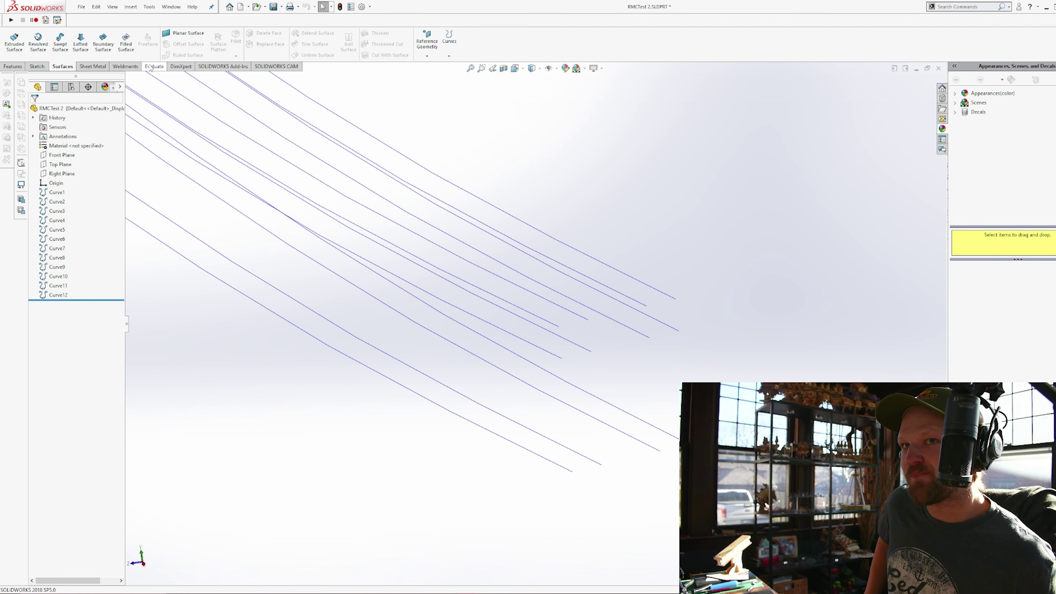
left_click(102, 42)
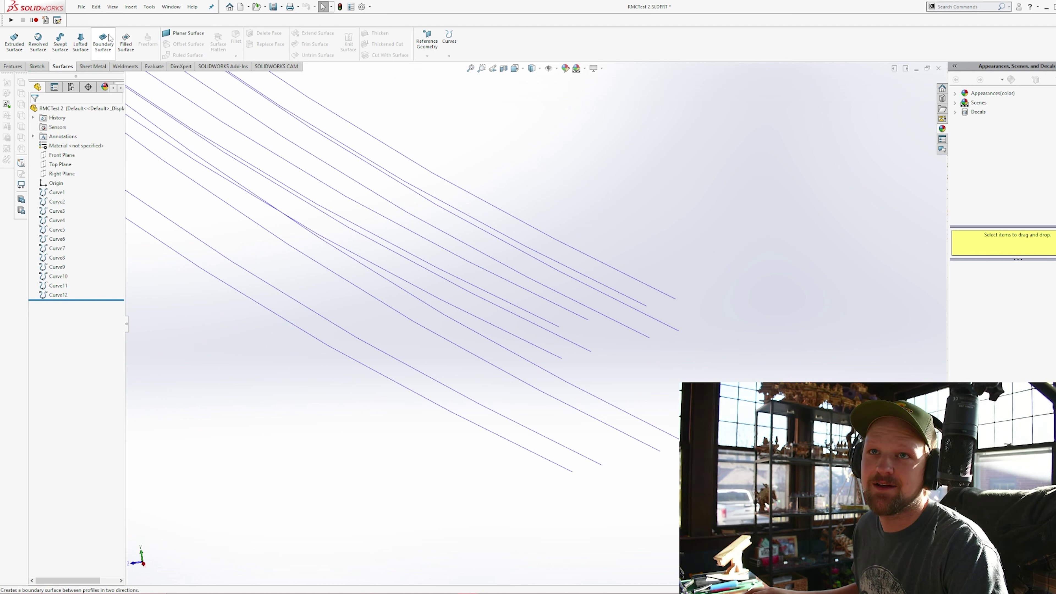
left_click(671, 295)
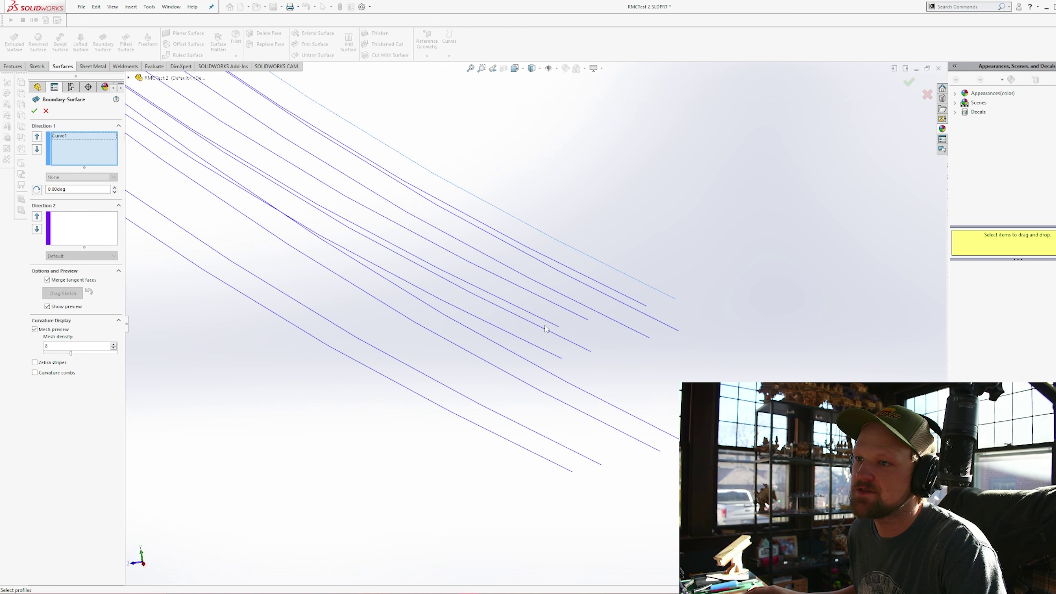
left_click(550, 324)
scroll(584, 402, "up", 7)
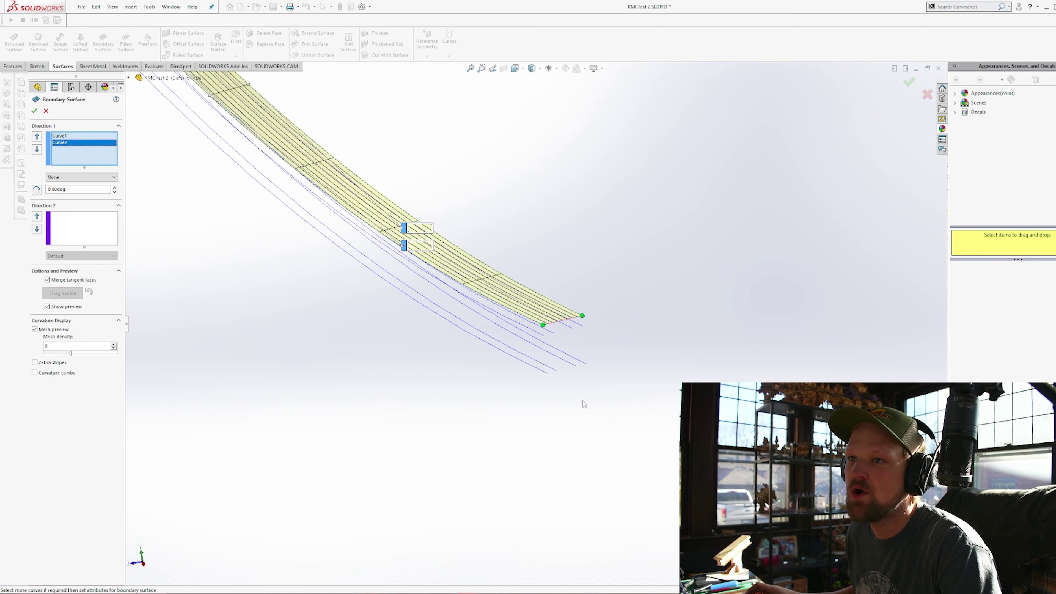
middle_click_drag(406, 214, 556, 394)
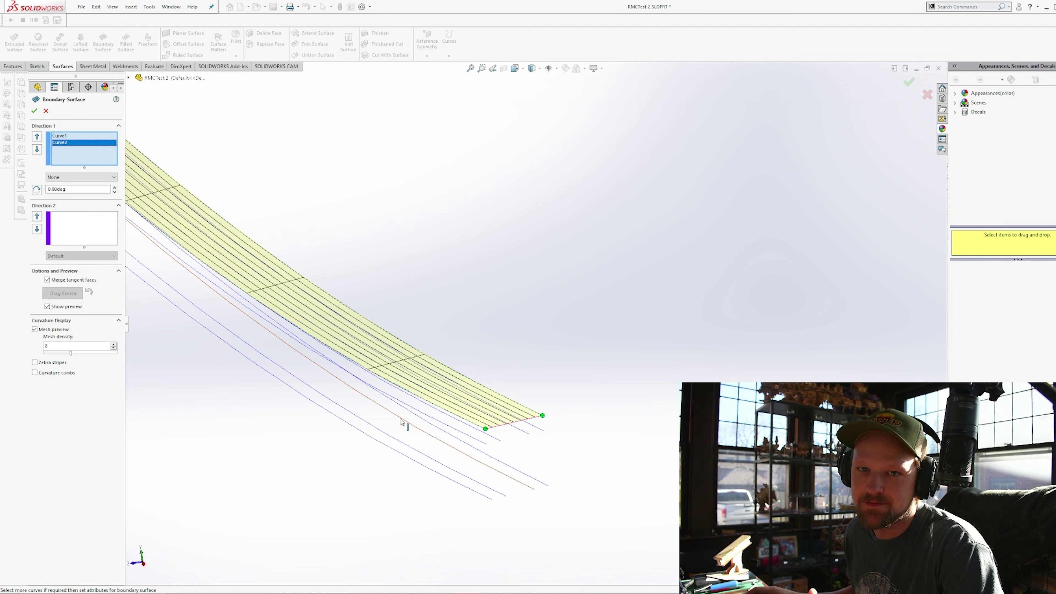
scroll(404, 428, "down", 3)
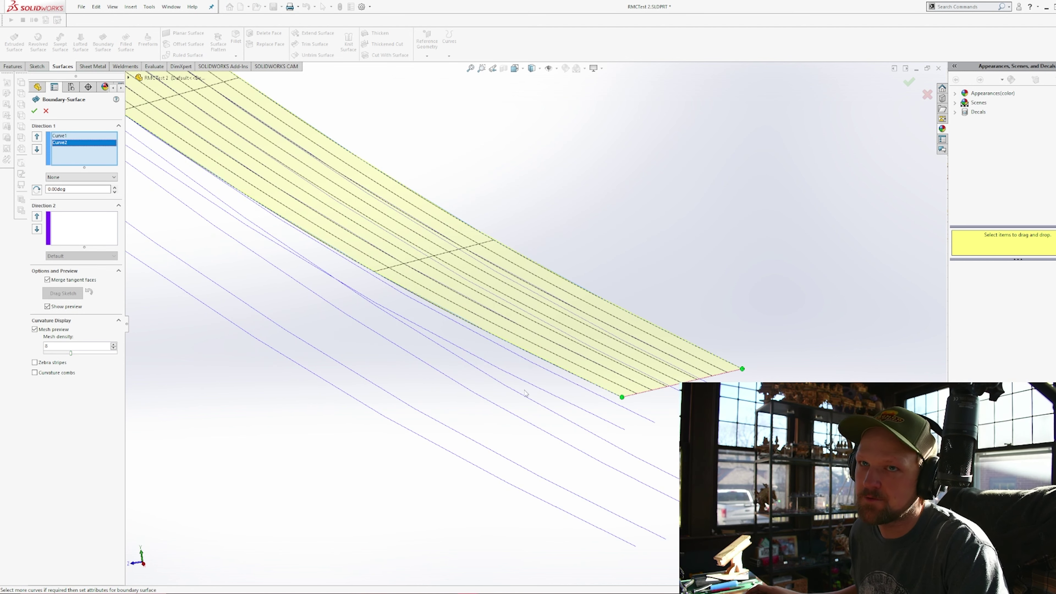
left_click(34, 110)
- Create a boundary surface between Curve12 and Curve5 to form the rail's bottom plate
left_click(102, 41)
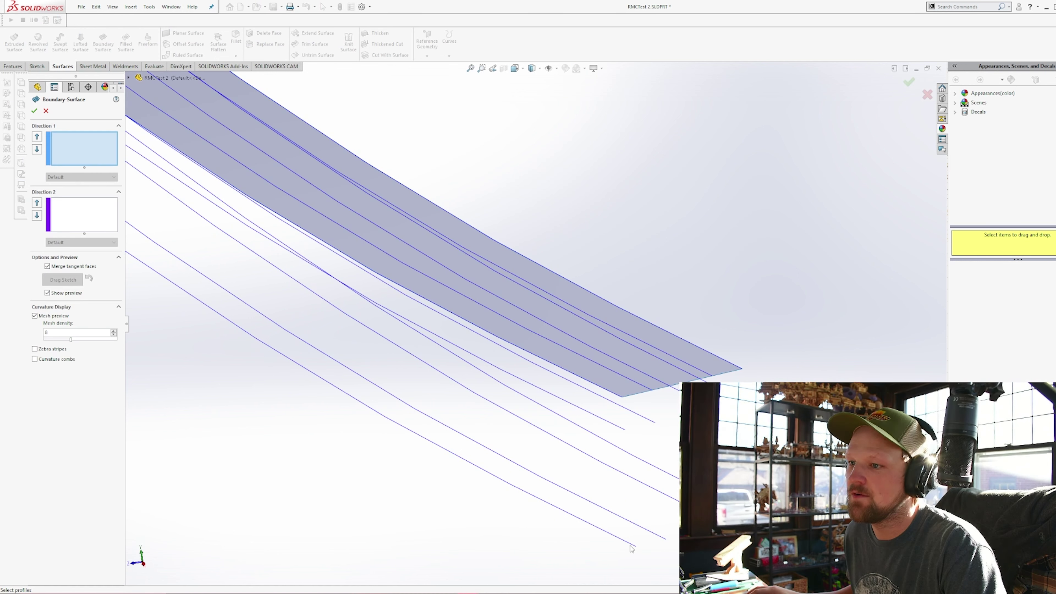
left_click(631, 545)
left_click(750, 514)
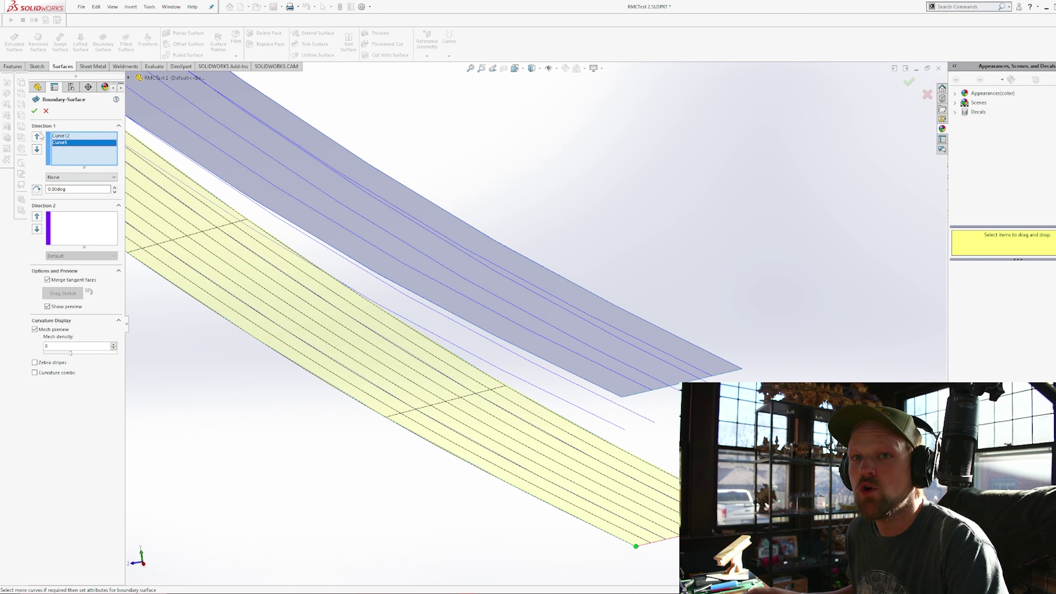
left_click(35, 111)
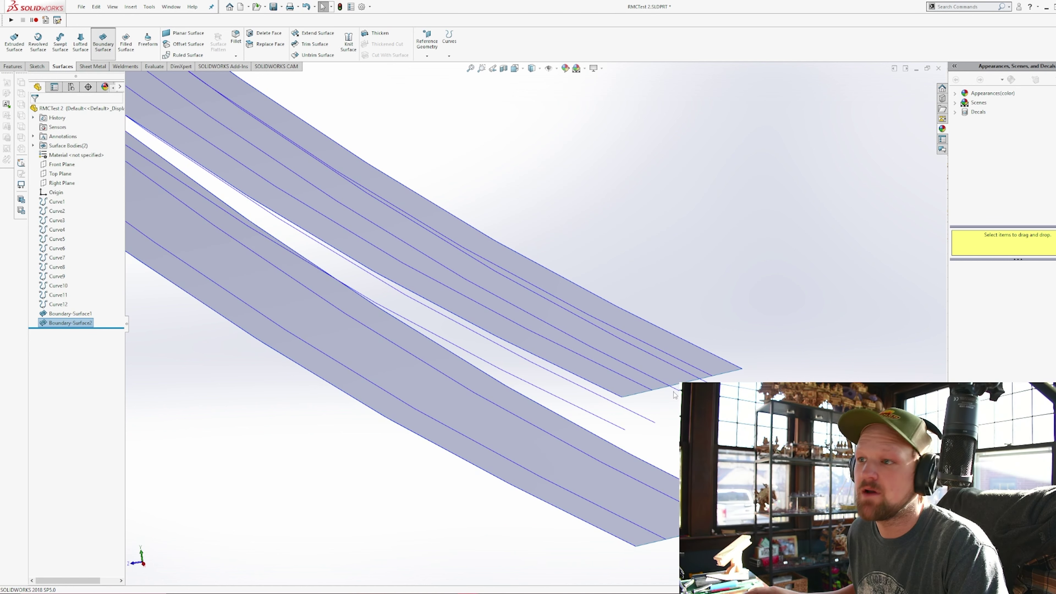
- Create the two upright web walls as boundary surfaces, one between Curve3 and Curve6 and one between Curve11 and Curve4
left_click(683, 361)
left_click(691, 506)
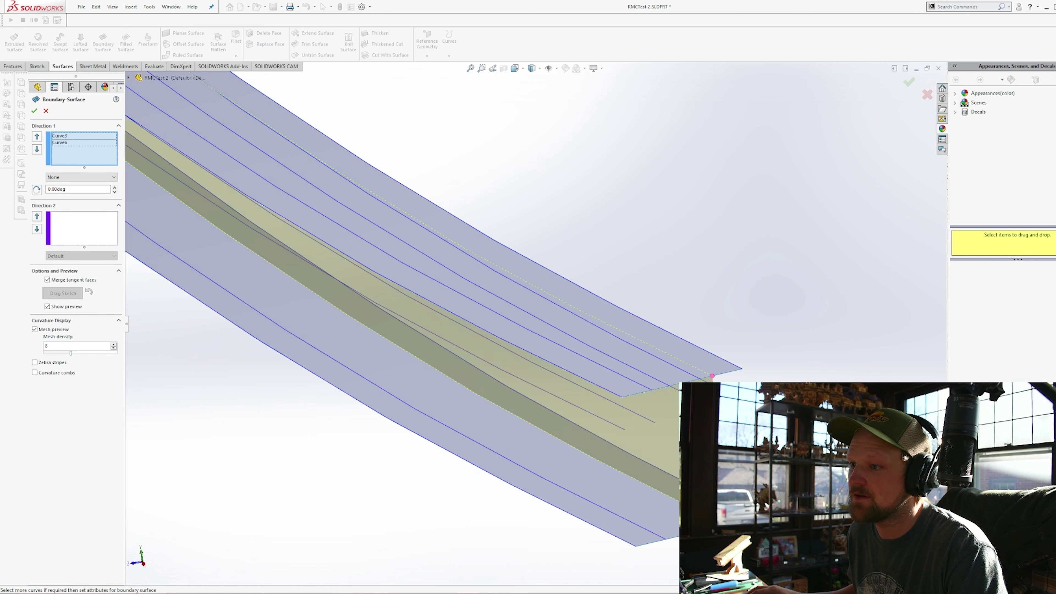
left_click(35, 110)
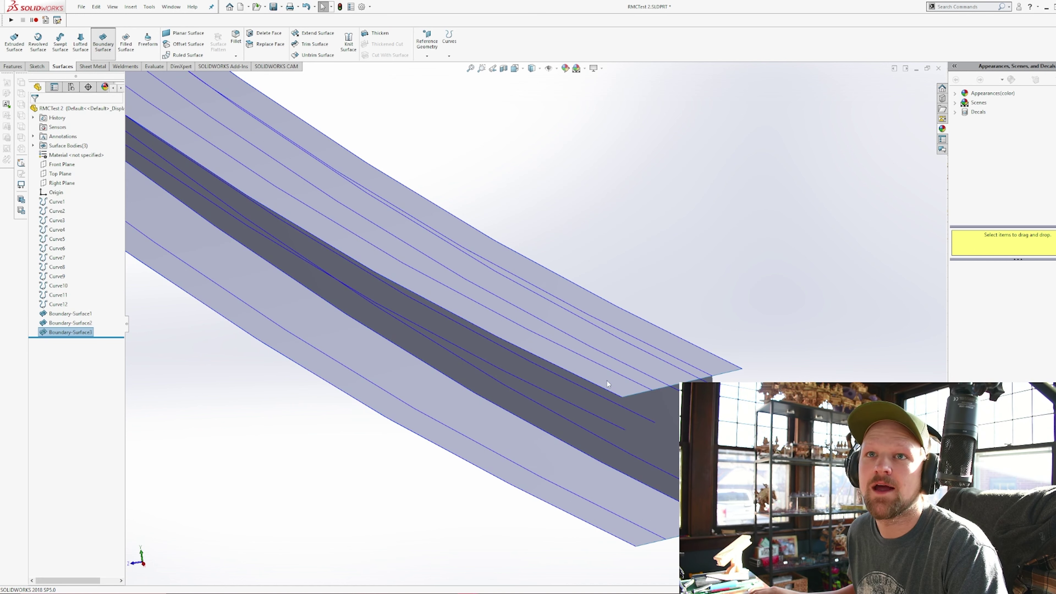
key("Return")
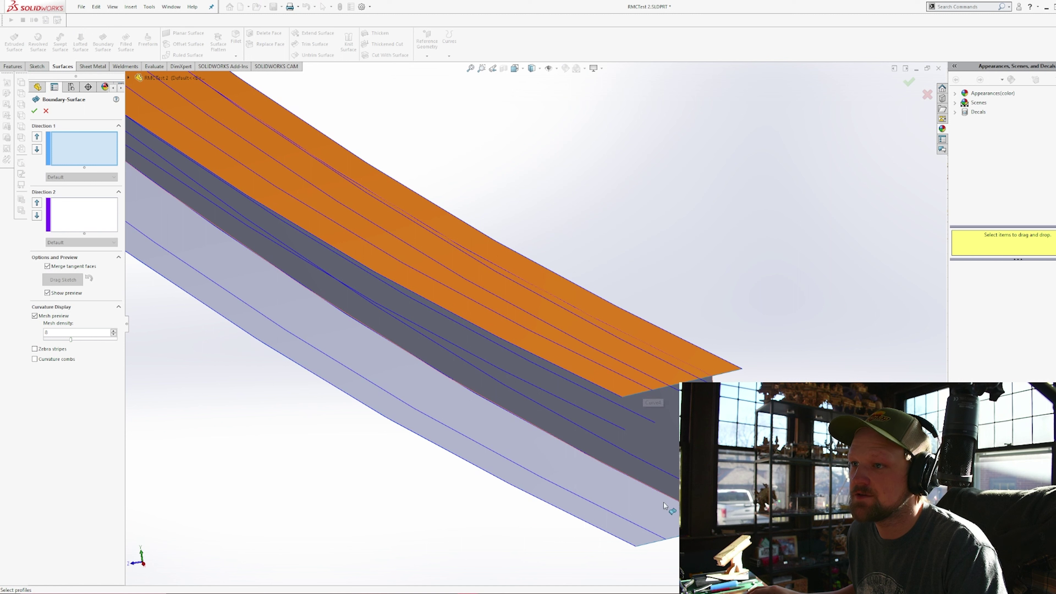
left_click(641, 391)
left_click(642, 390)
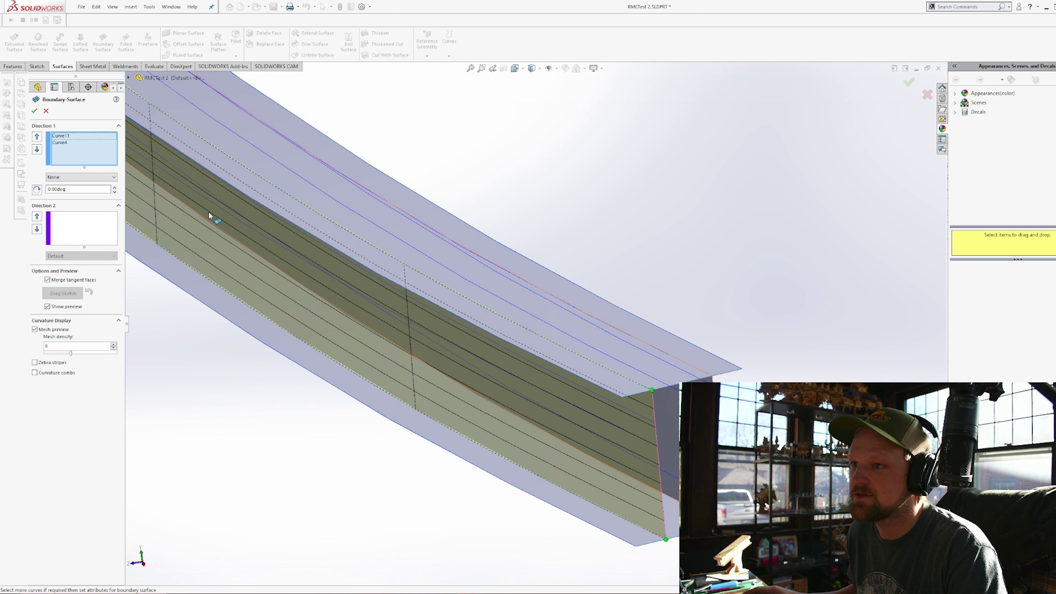
left_click(35, 110)
scroll(522, 390, "up", 5)
mouse_move(520, 387)
middle_mouse_down()
mouse_move(441, 340)
mouse_move(521, 387)
middle_mouse_up()
scroll(582, 351, "down", 7)
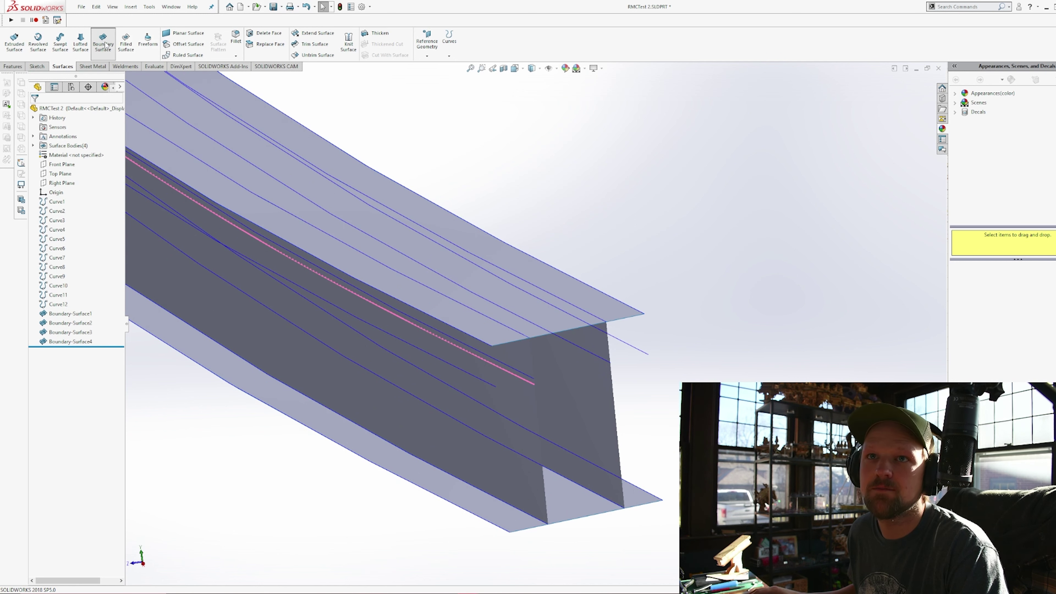
- Form the far top-plate lip with boundary surfaces from Curve7 to Curve1 and from Curve7 to Curve8
left_click(641, 352)
left_click(641, 312)
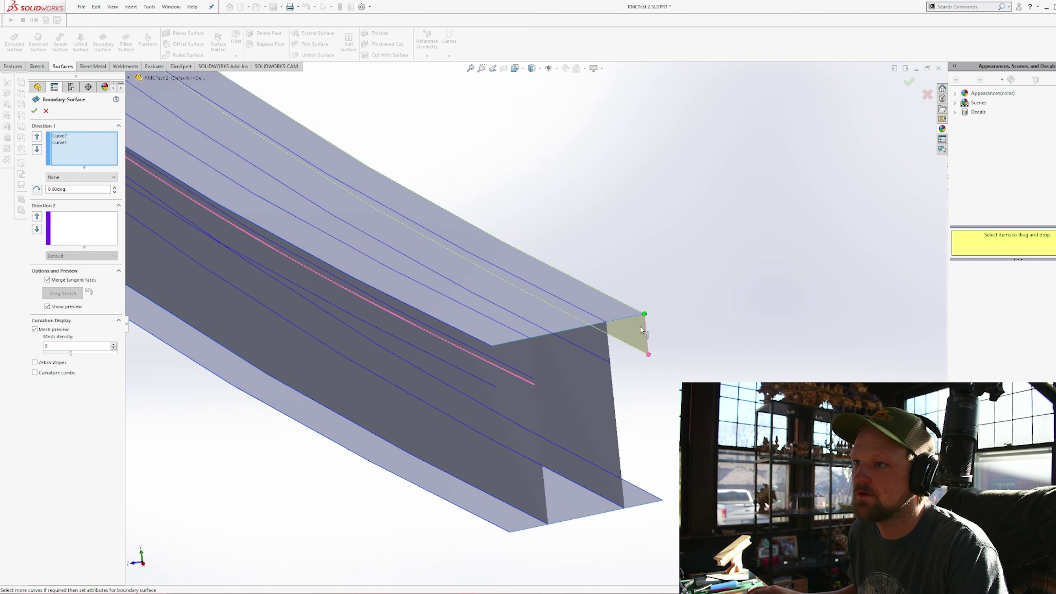
key("Return")
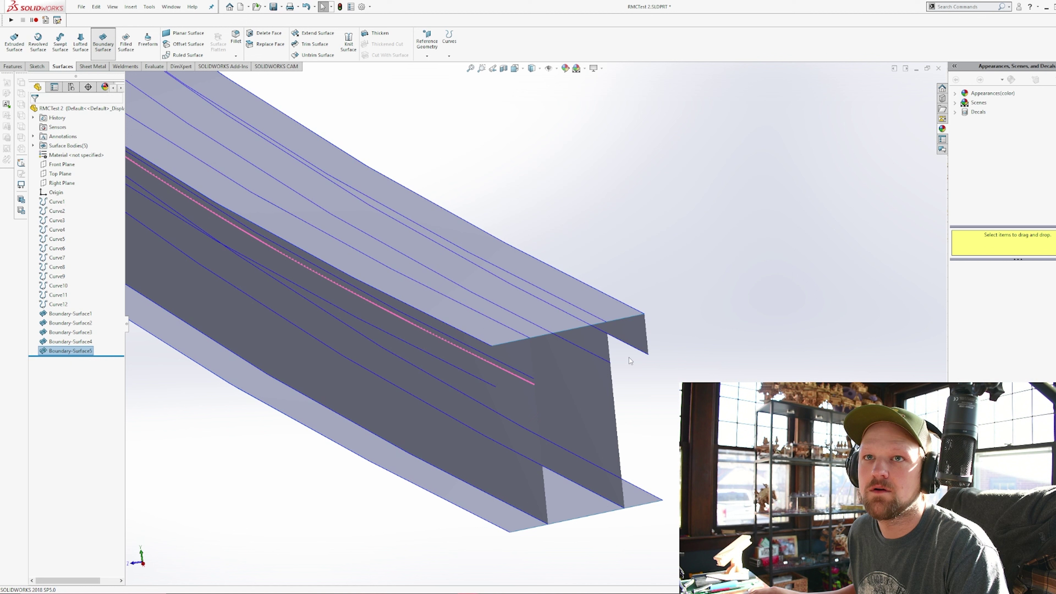
key("Return")
left_click(639, 354)
left_click(608, 360)
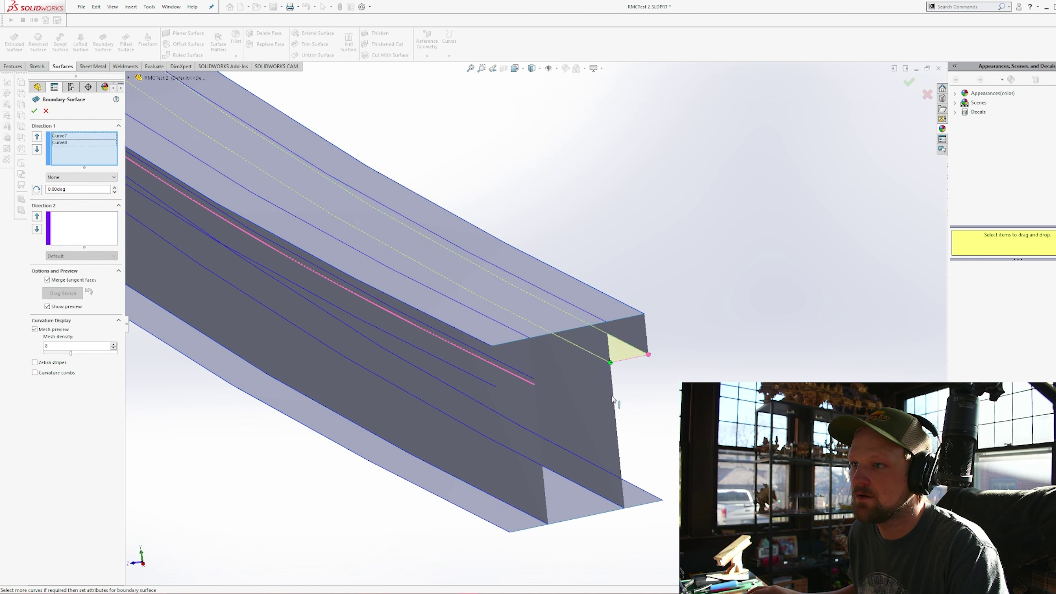
left_click(35, 111)
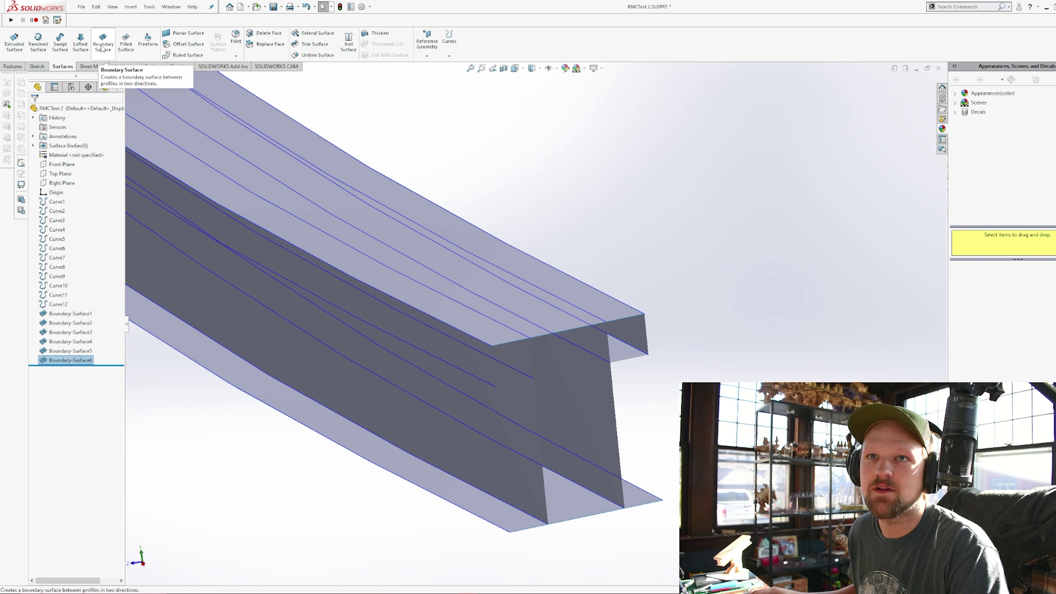
- Create a boundary surface between Curve2 and Curve9 as the downward lip on the near edge of the top plate
key("Return")
left_click(486, 346)
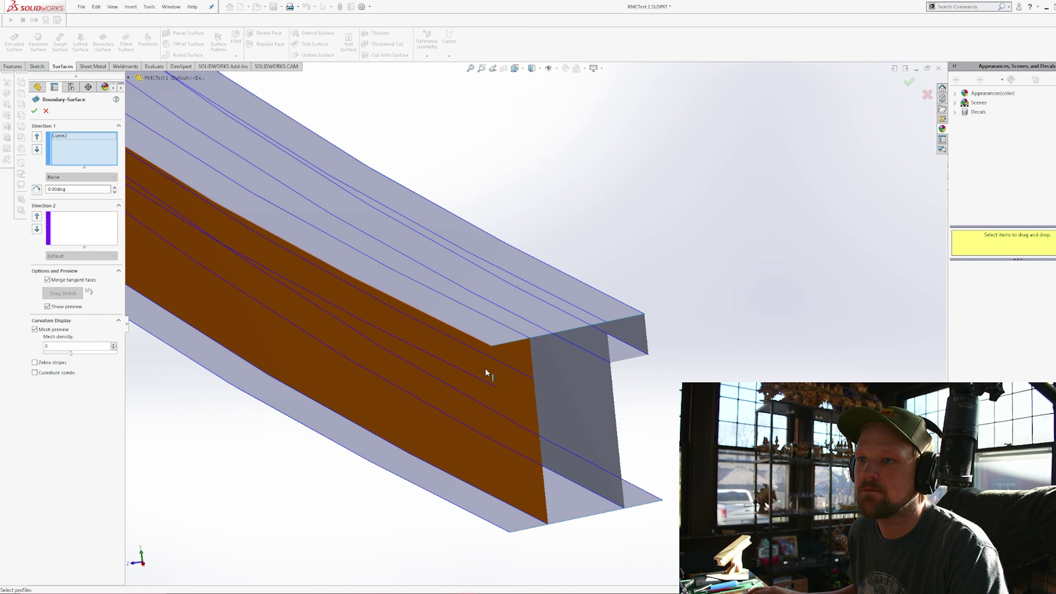
left_click(488, 387)
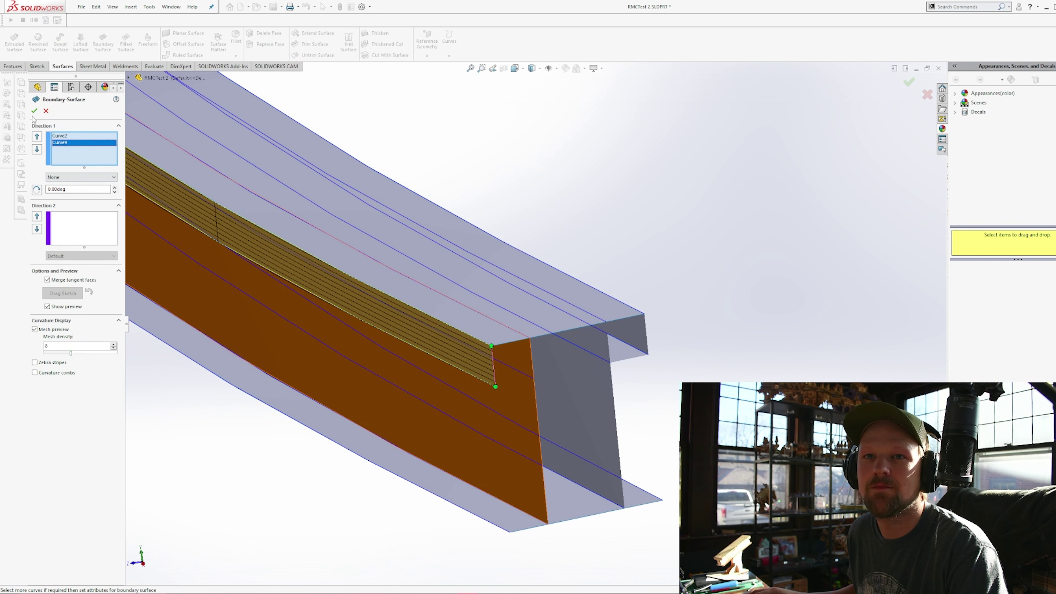
left_click(35, 111)
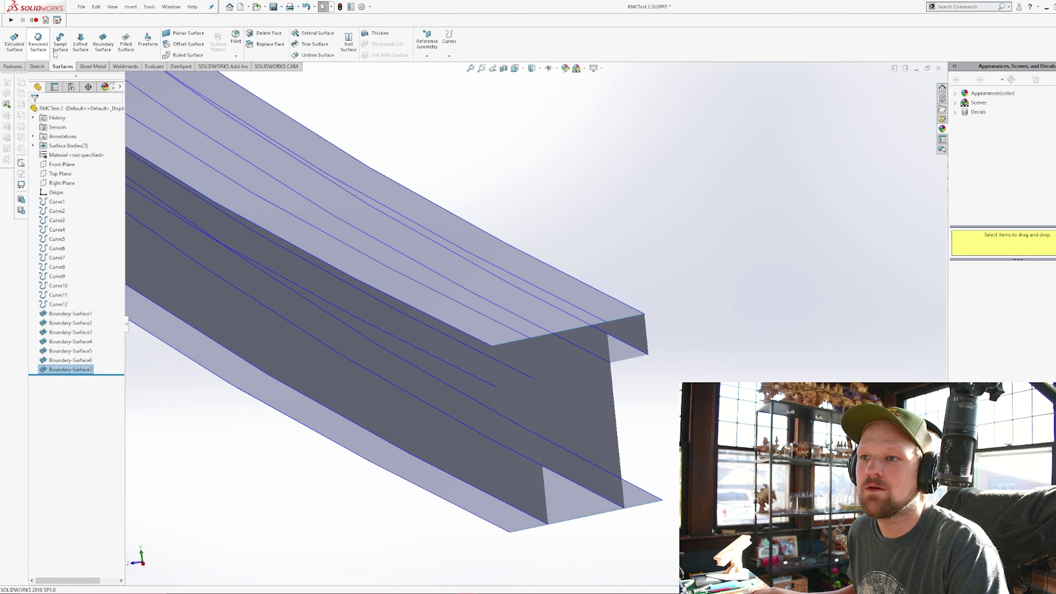
- Create a boundary surface joining the near lip's lower edge curve to the adjacent curve at the web
key("Return")
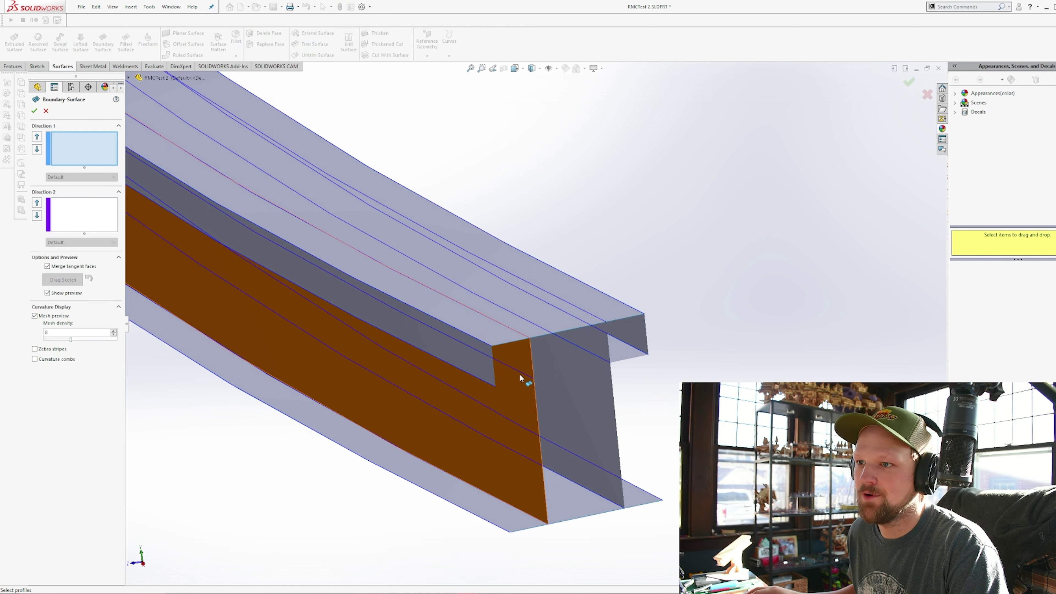
left_click(491, 385)
left_click(488, 387)
left_click(35, 110)
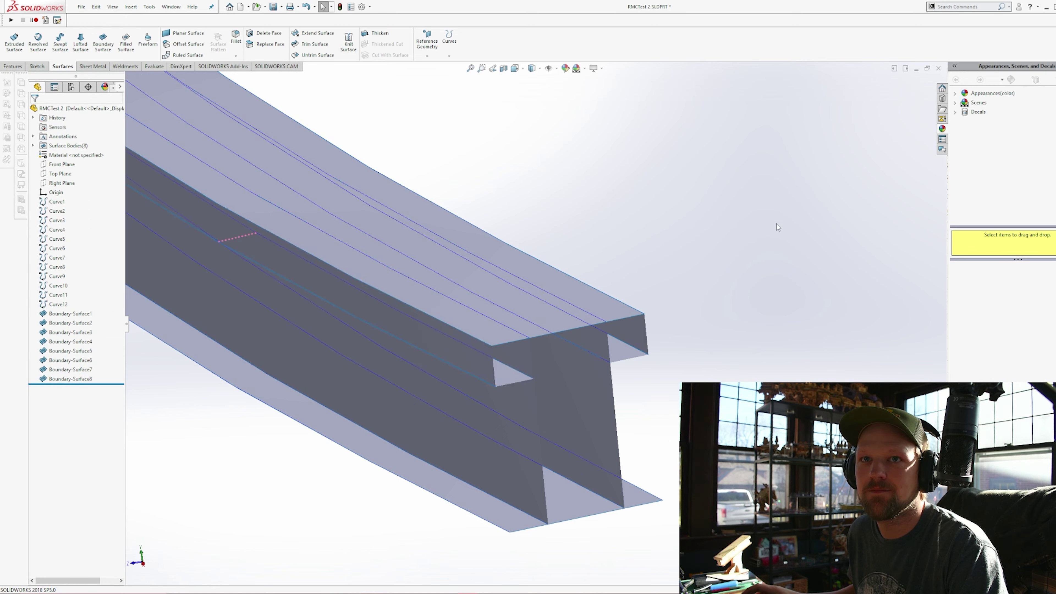
scroll(525, 360, "up", 6)
middle_click_drag(524, 359, 502, 367)
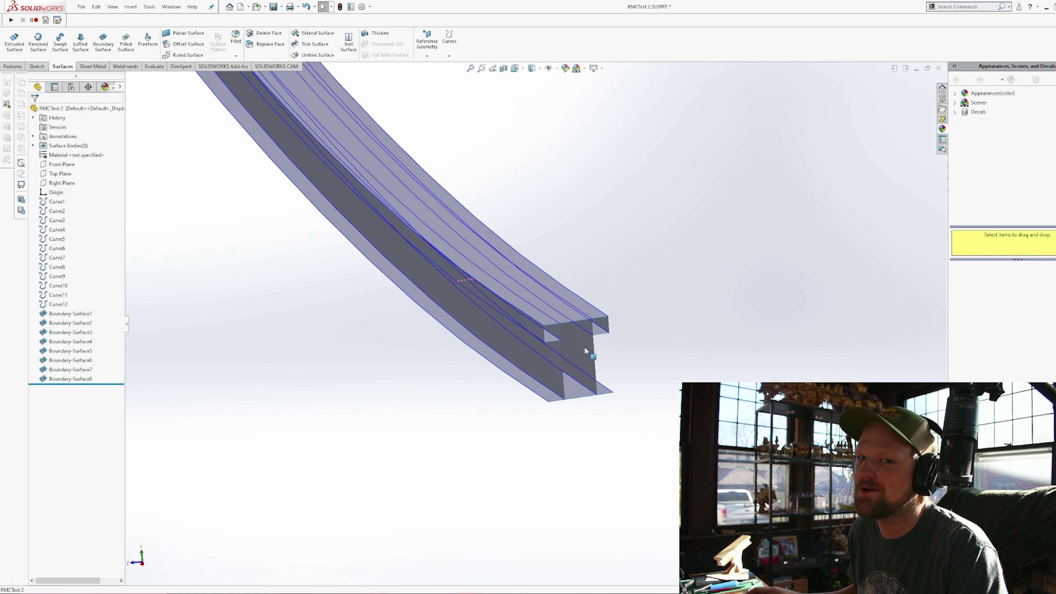
scroll(515, 320, "down", 6)
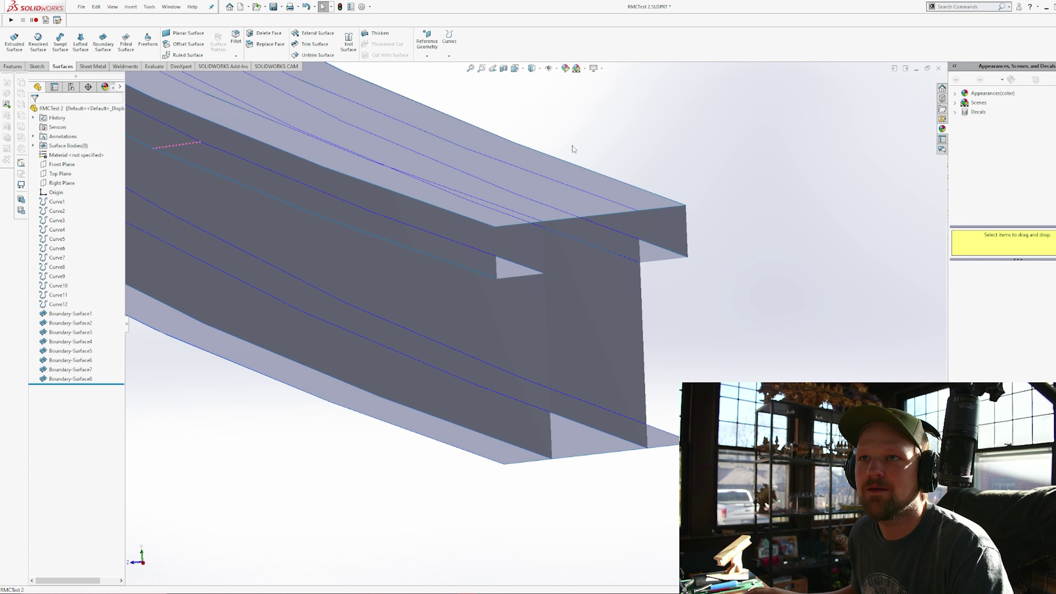
- Thicken the rail's top plate surface, Boundary-Surface1, into a solid
left_click(378, 37)
scroll(580, 289, "up", 3)
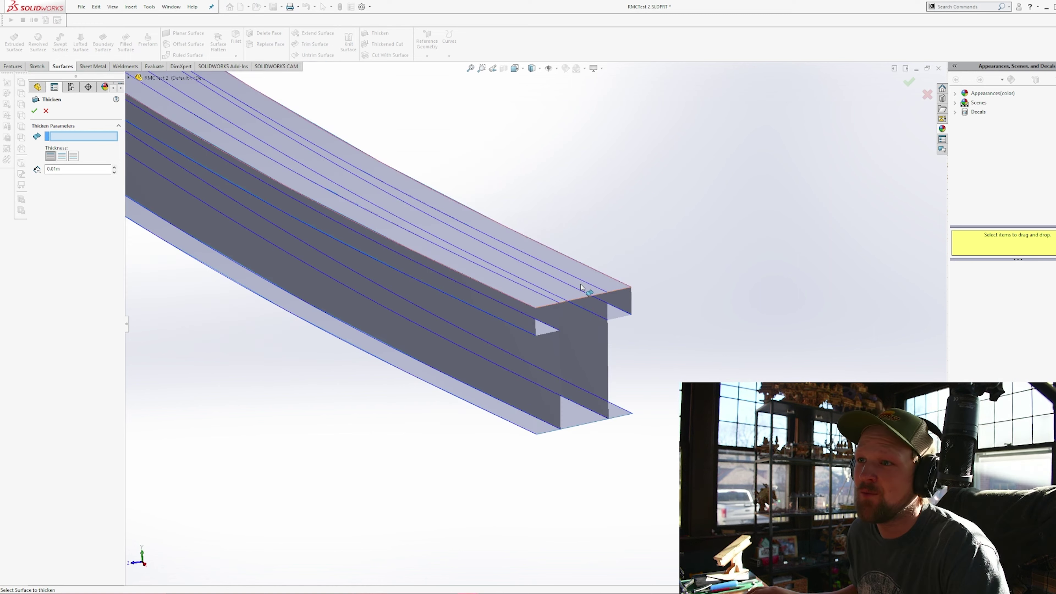
left_click(579, 287)
scroll(570, 295, "down", 5)
middle_click_drag(544, 319, 554, 285)
scroll(554, 288, "up", 5)
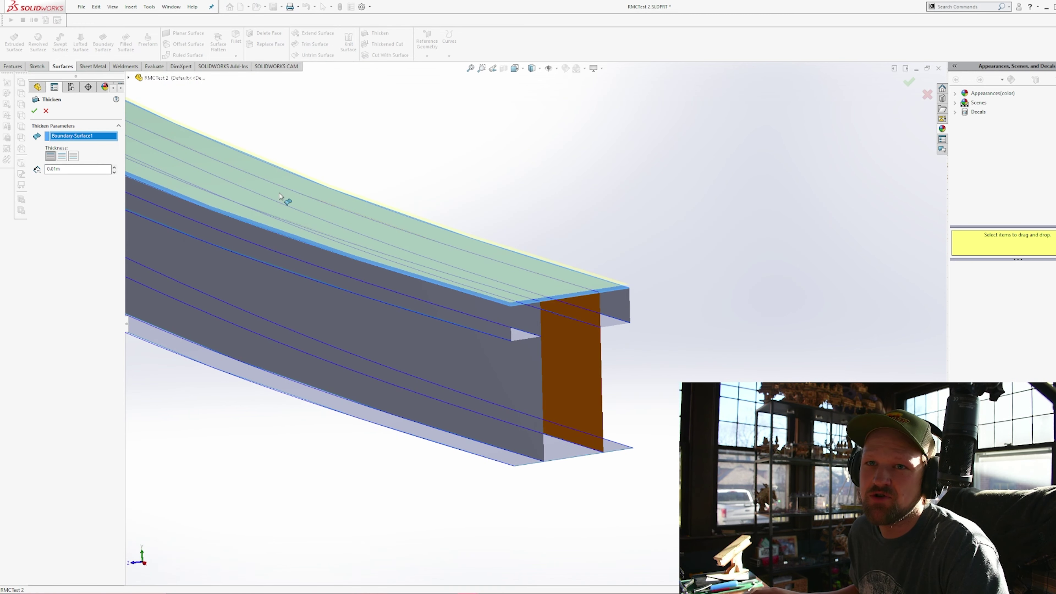
middle_click_drag(397, 219, 411, 241)
scroll(410, 240, "up", 2)
left_click(34, 111)
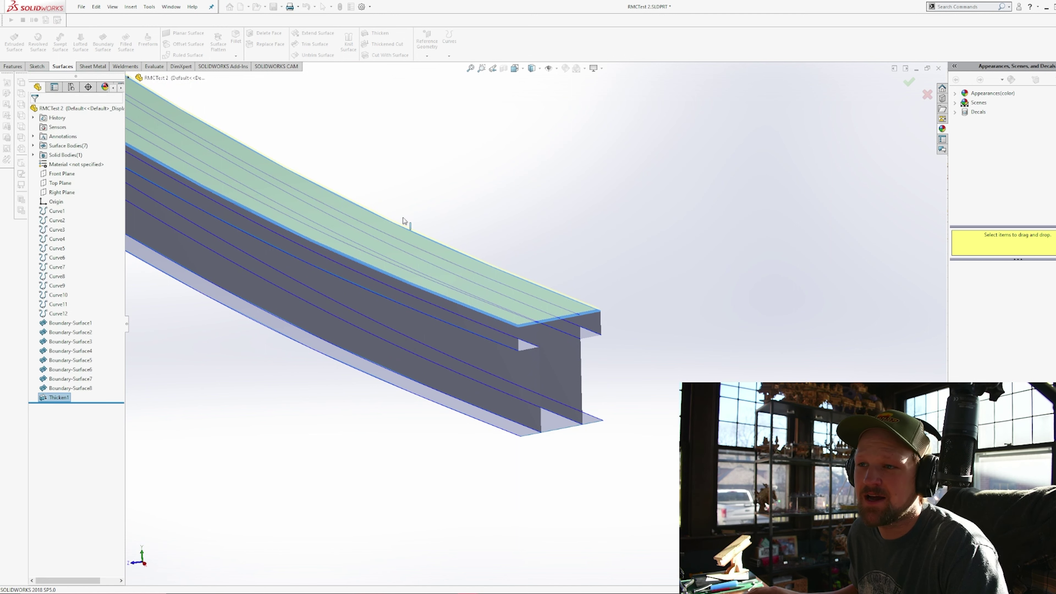
- Thicken the rail's bottom plate surface, Boundary-Surface4, into a solid below the webs
scroll(481, 260, "down", 4)
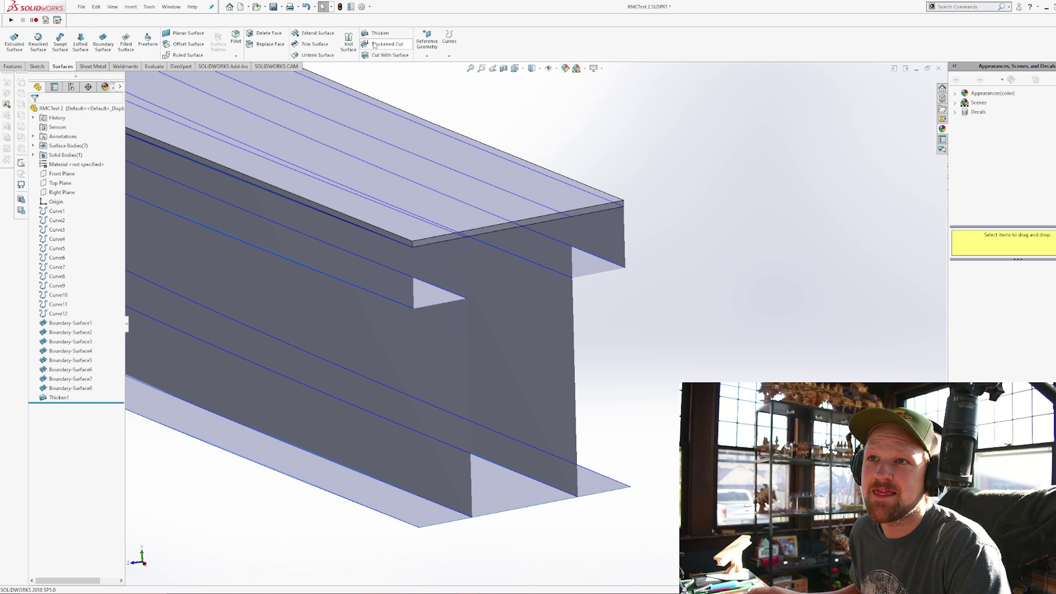
left_click(376, 33)
left_click(498, 500)
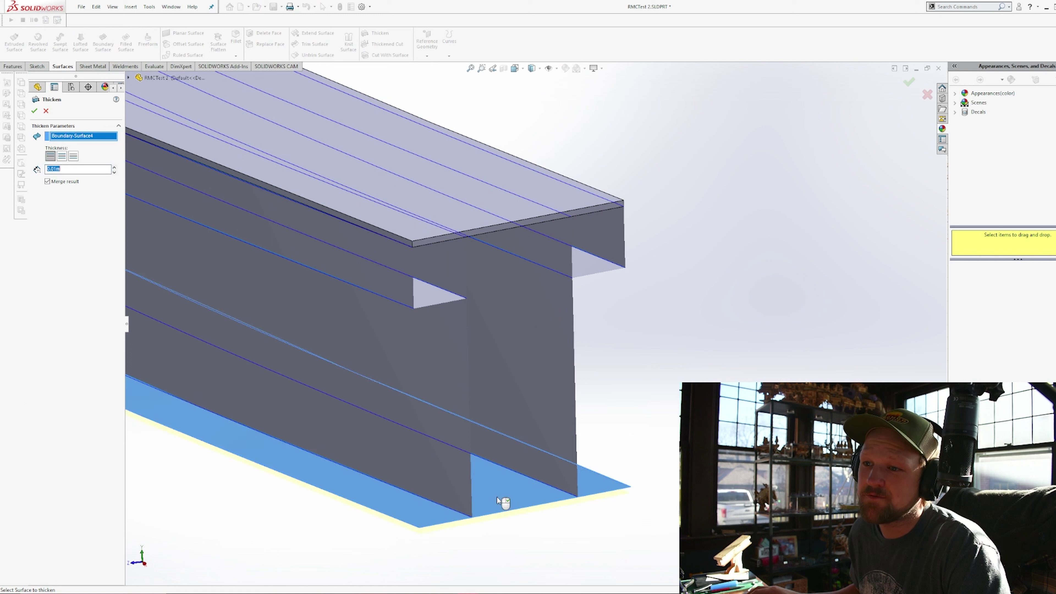
left_click(34, 111)
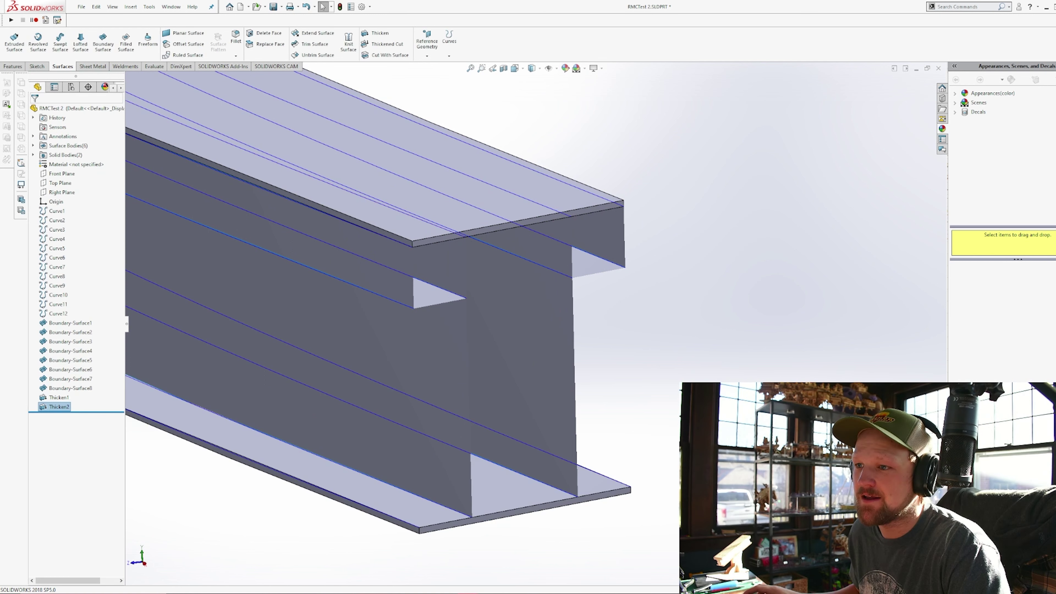
- Thicken the near web surface inward, toward the far web, as a separate solid without merging the result
left_click(376, 34)
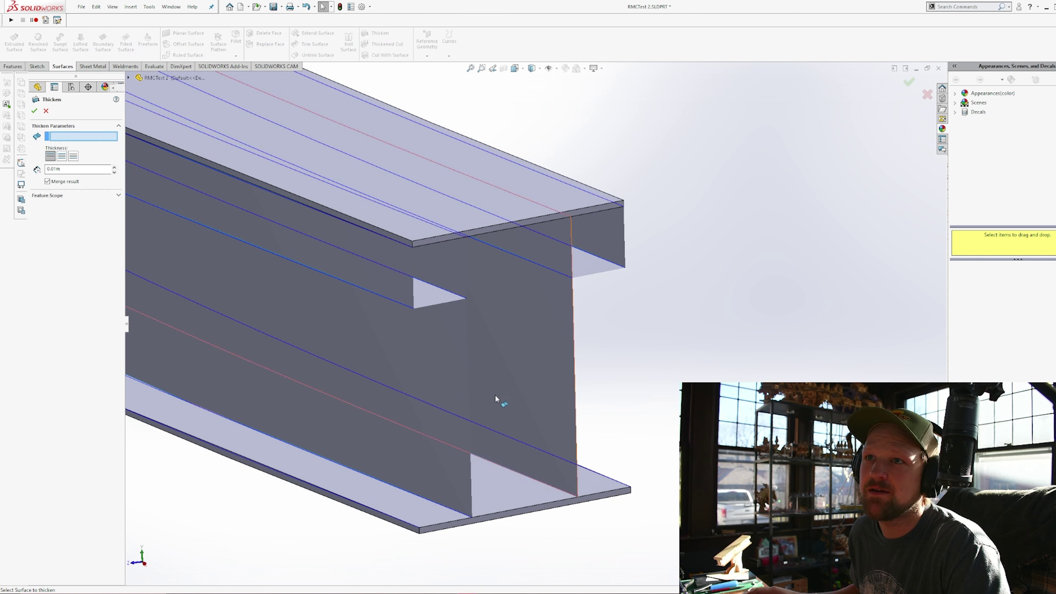
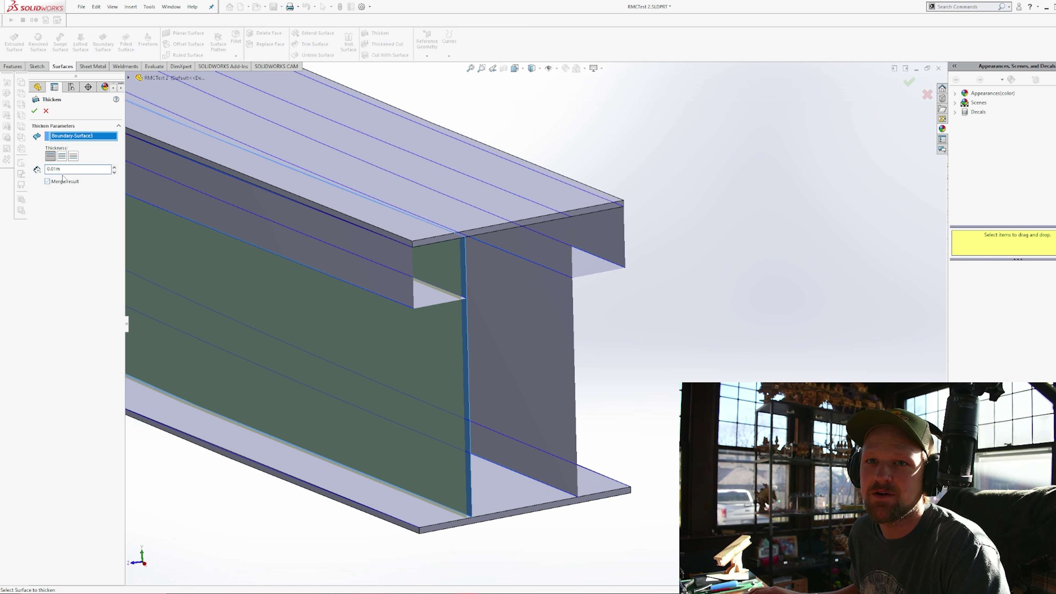
left_click(73, 156)
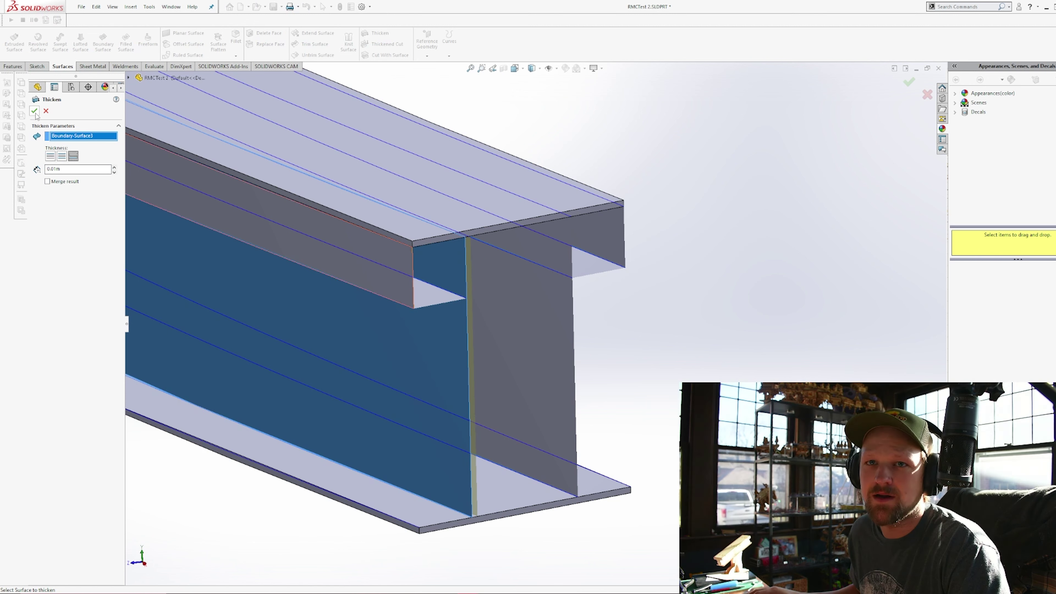
left_click(34, 111)
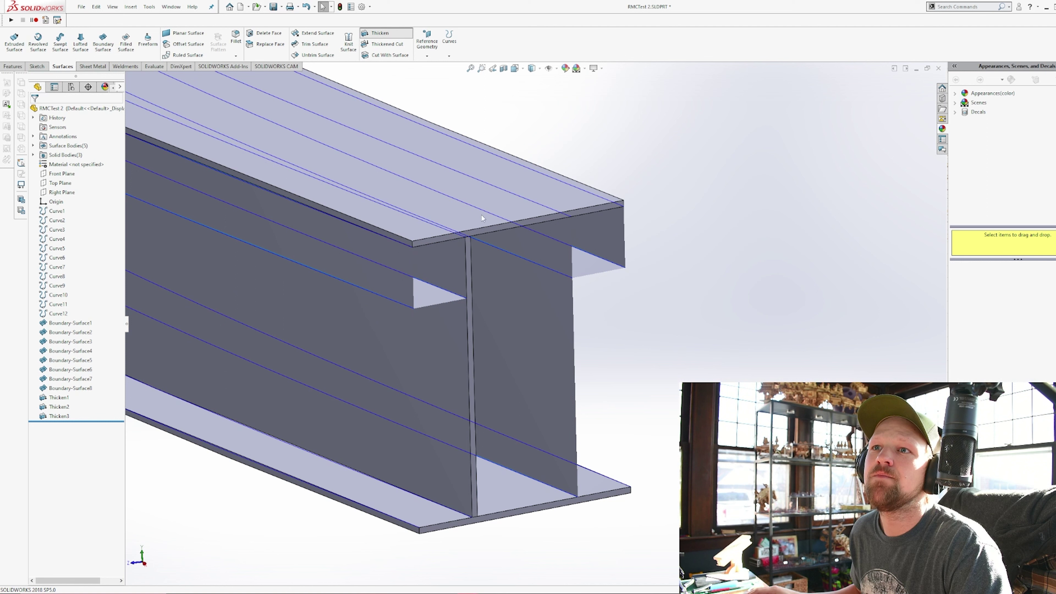
- Thicken the far web surface, Boundary-Surface2, inward toward the near web without merging the result
left_click(530, 397)
left_click(48, 181)
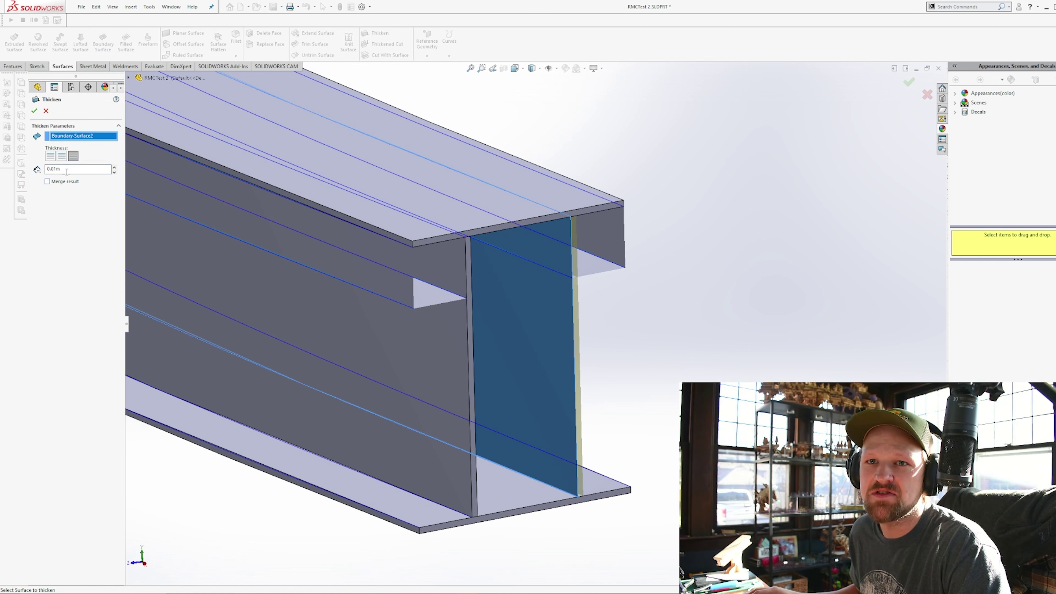
left_click(50, 156)
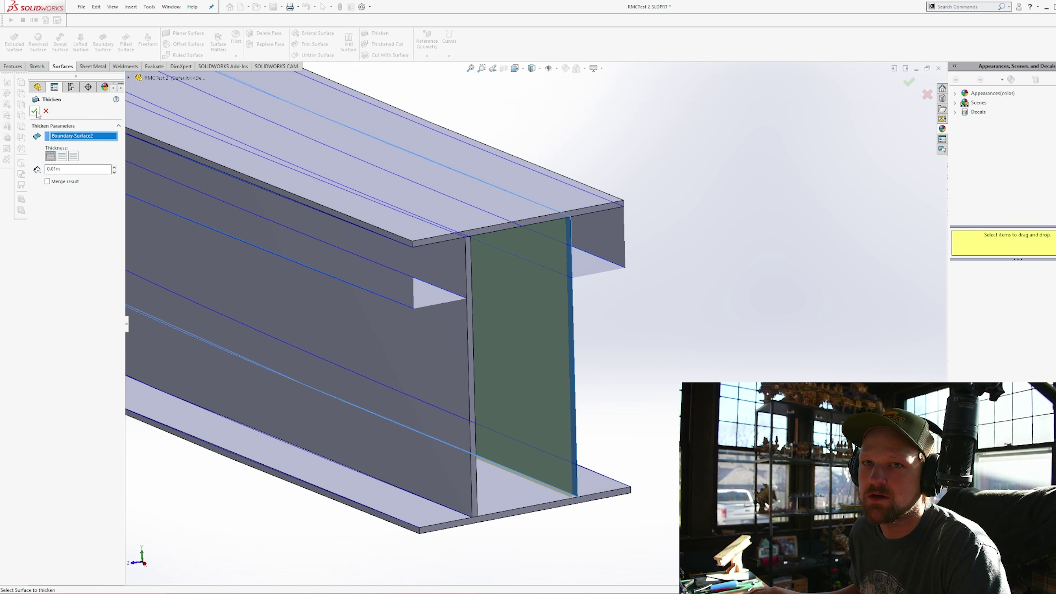
left_click(35, 111)
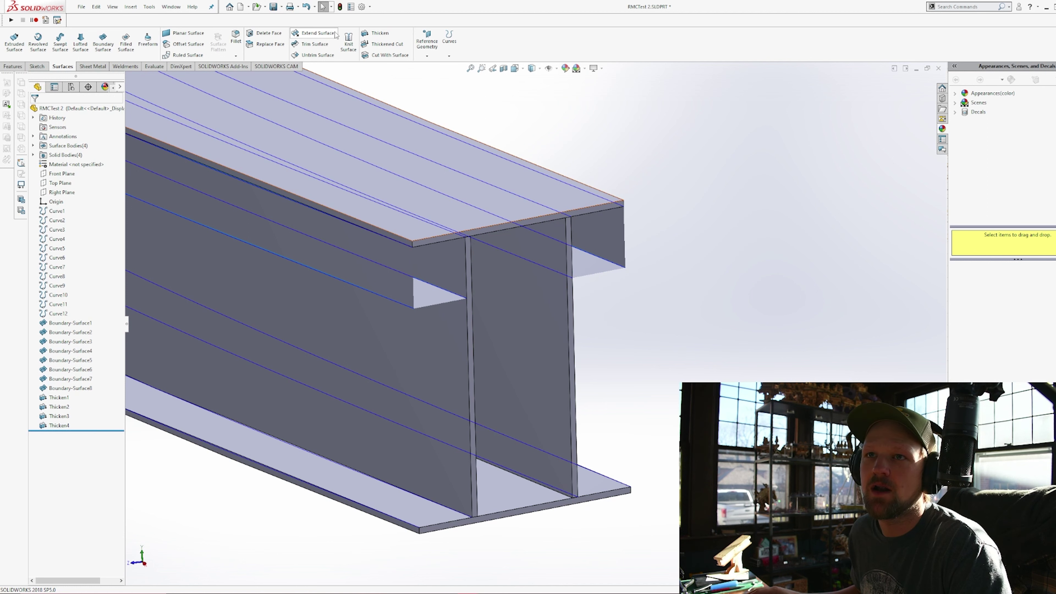
- Thicken the far lip's vertical surface, Boundary-Surface5, outward as a separate solid without merging the result
left_click(369, 35)
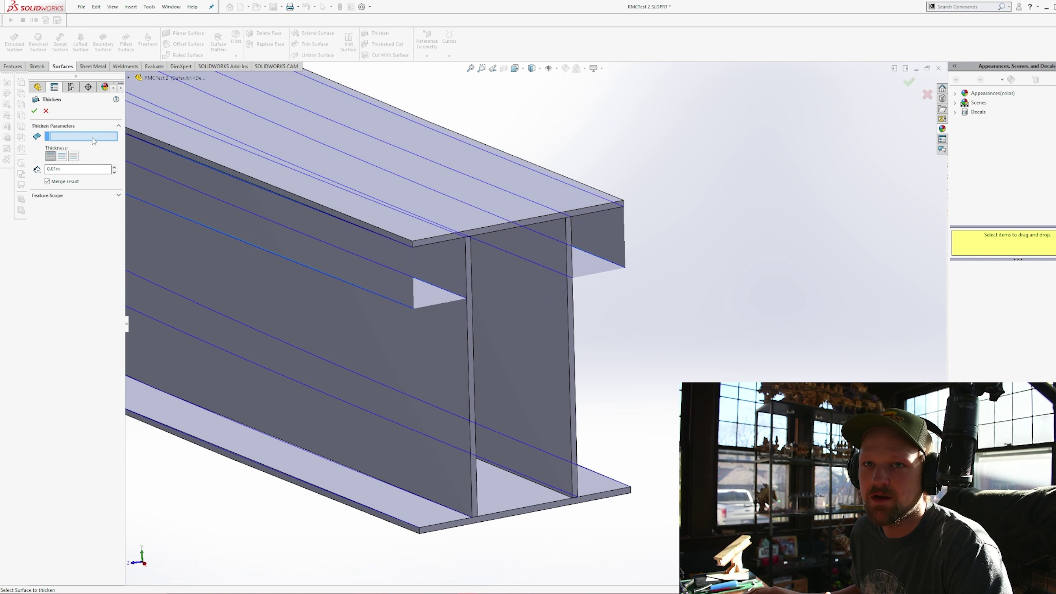
left_click(599, 264)
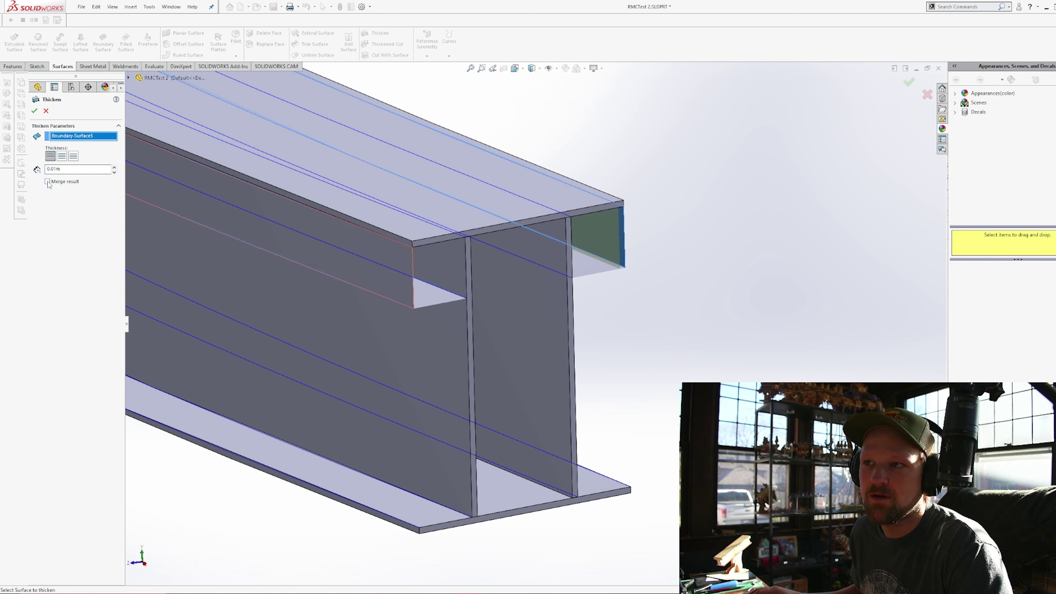
left_click(73, 157)
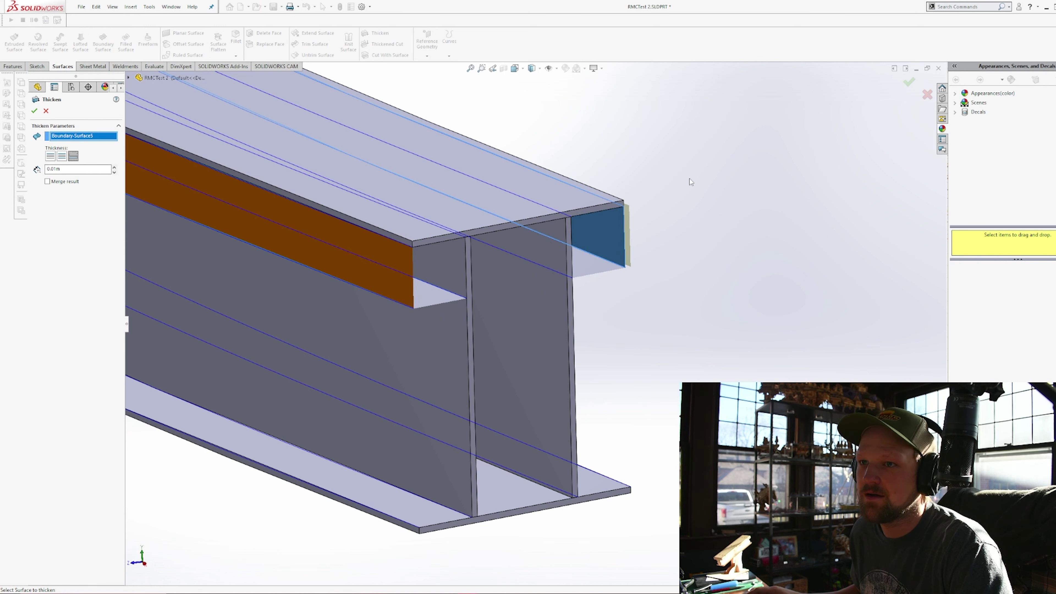
left_click(34, 111)
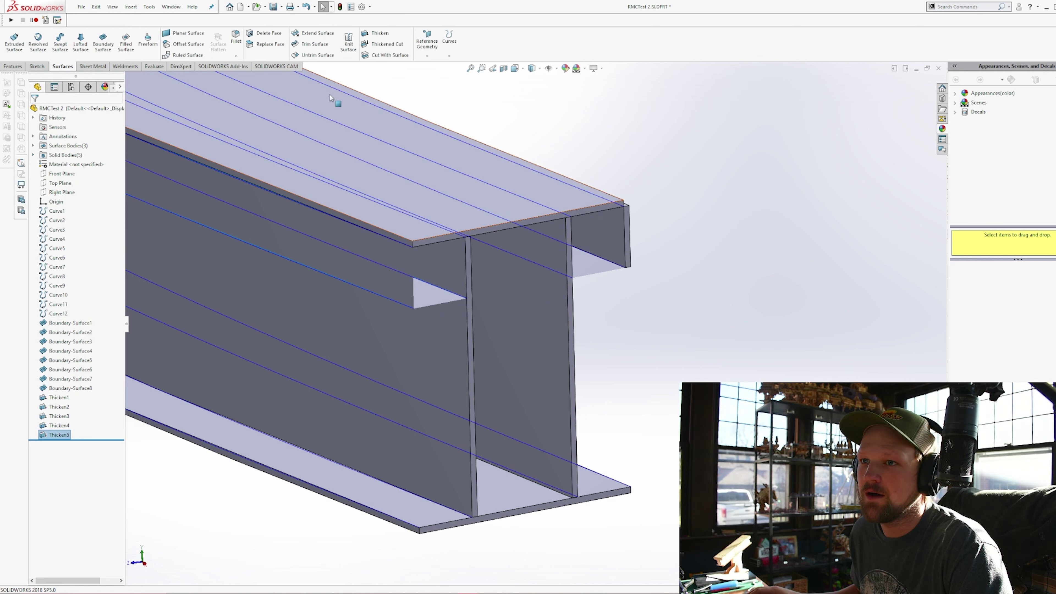
- Thicken the far lip's horizontal bottom surface downward as a separate solid without merging the result
left_click(379, 33)
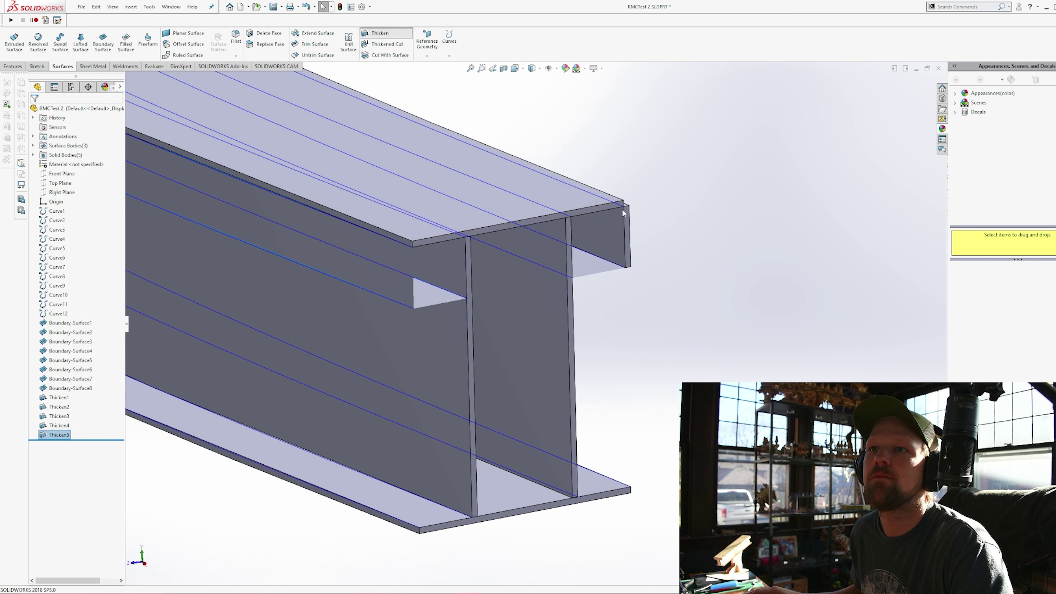
left_click(599, 262)
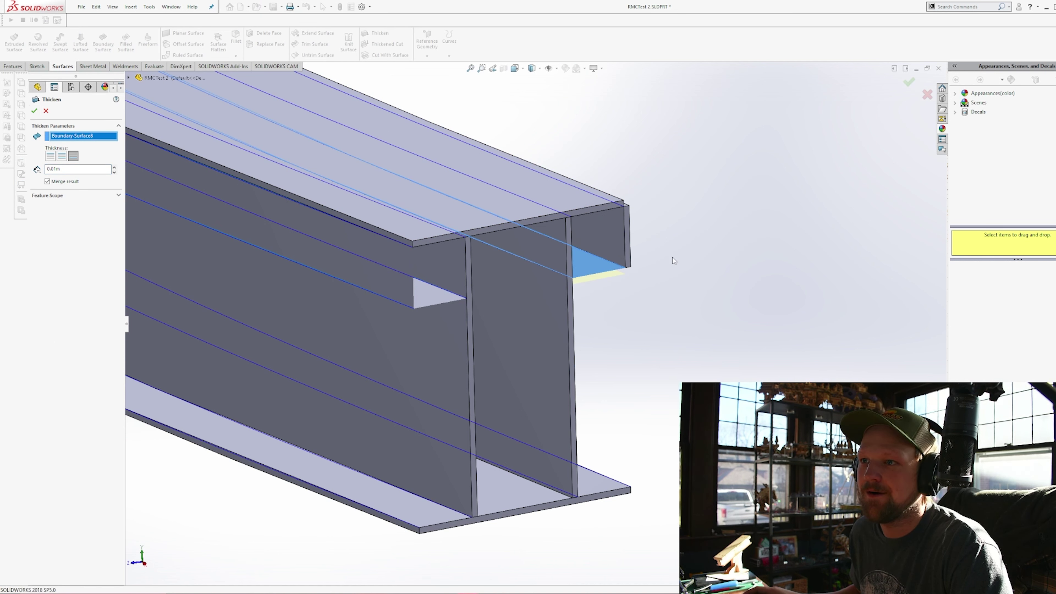
left_click(34, 111)
left_click(47, 181)
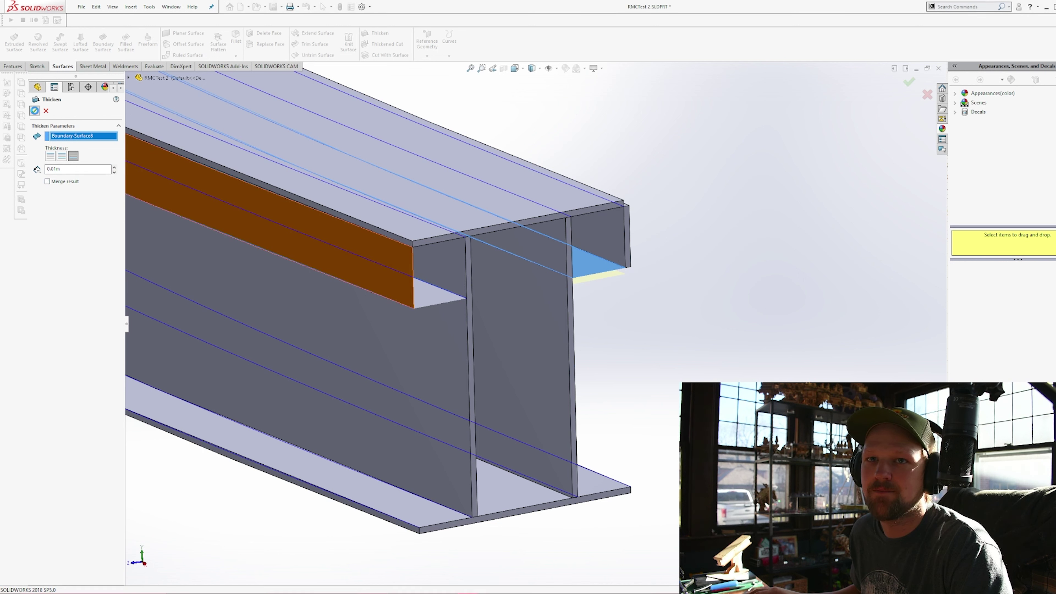
left_click(34, 111)
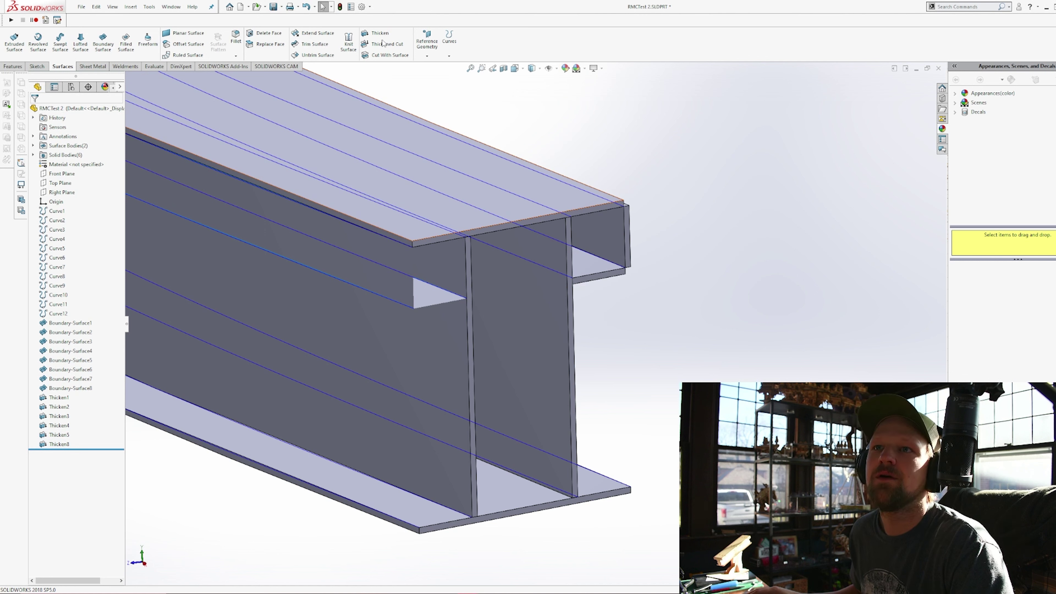
- Thicken the near lip's vertical surface outward and its bottom surface, Boundary-Surface7, downward as separate solids
left_click(381, 34)
left_click(395, 277)
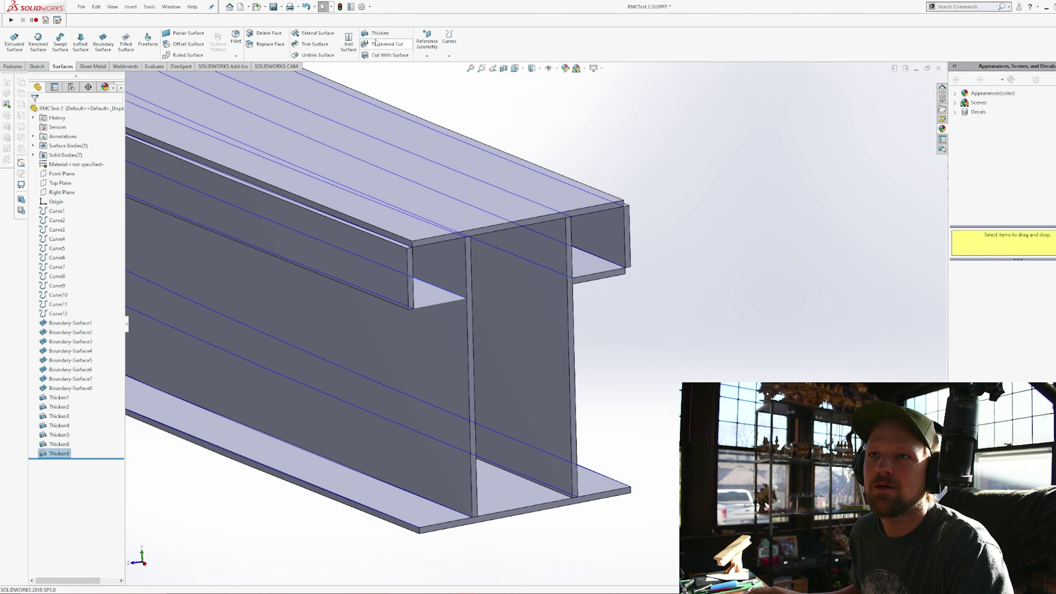
left_click(378, 35)
left_click(439, 296)
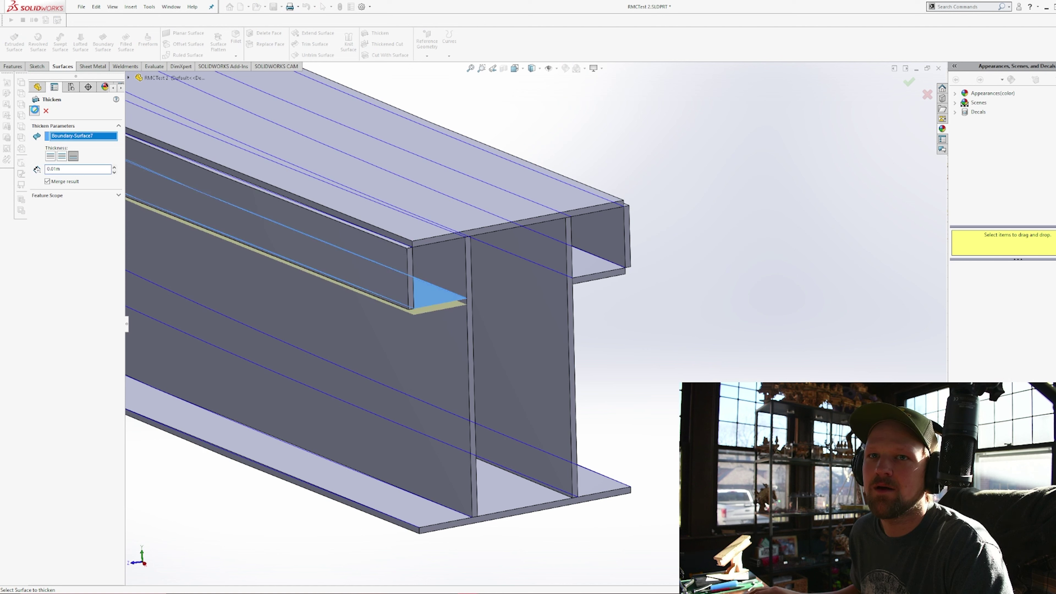
left_click(47, 182)
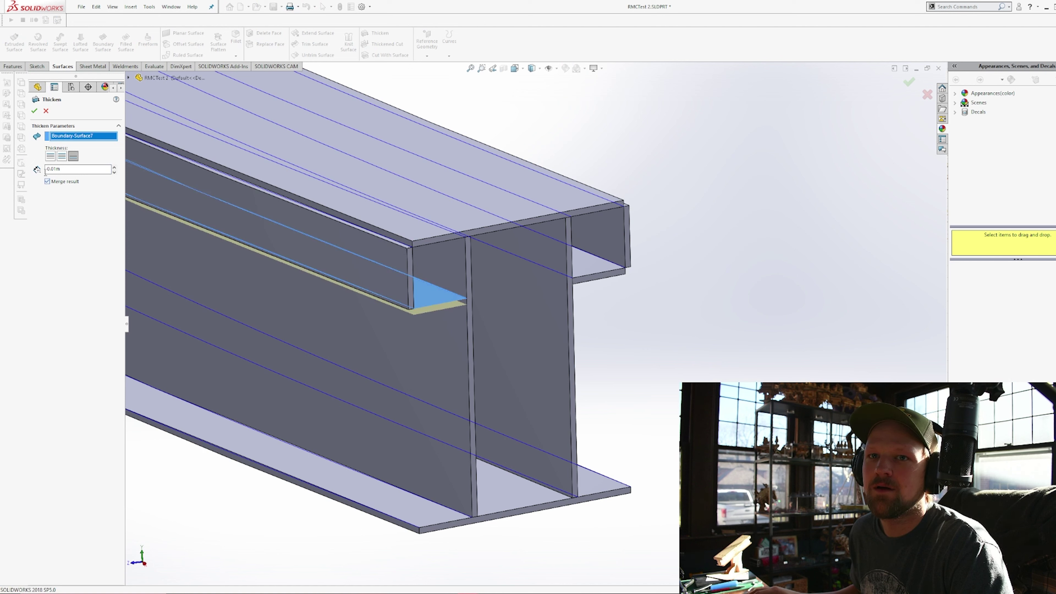
left_click(37, 109)
- Hide all the guide curves from Curve1 to Curve12
middle_click_drag(643, 213, 409, 177)
left_click(55, 202)
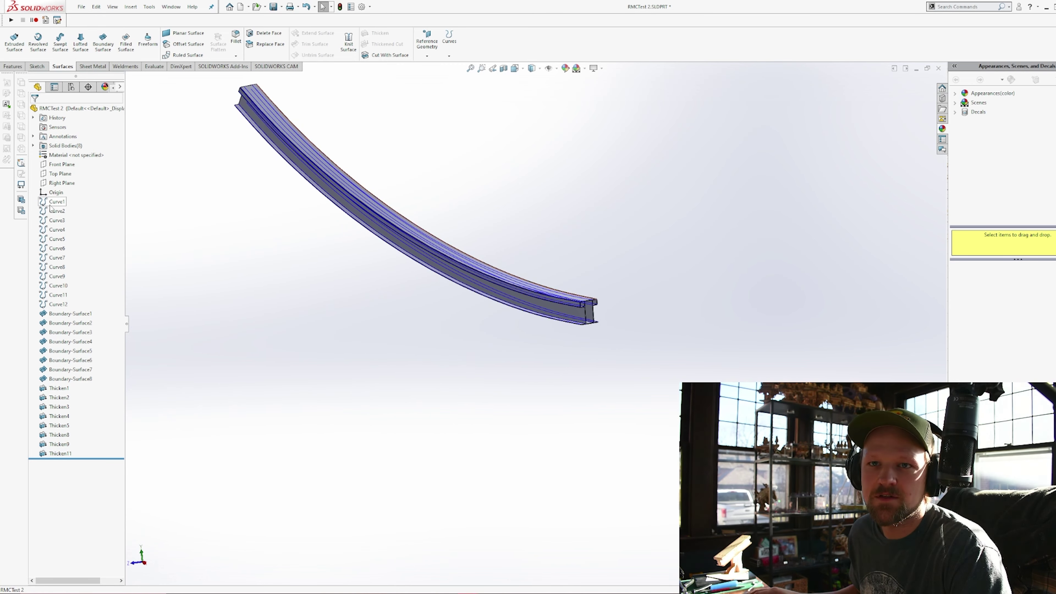
left_click(69, 379, "shift")
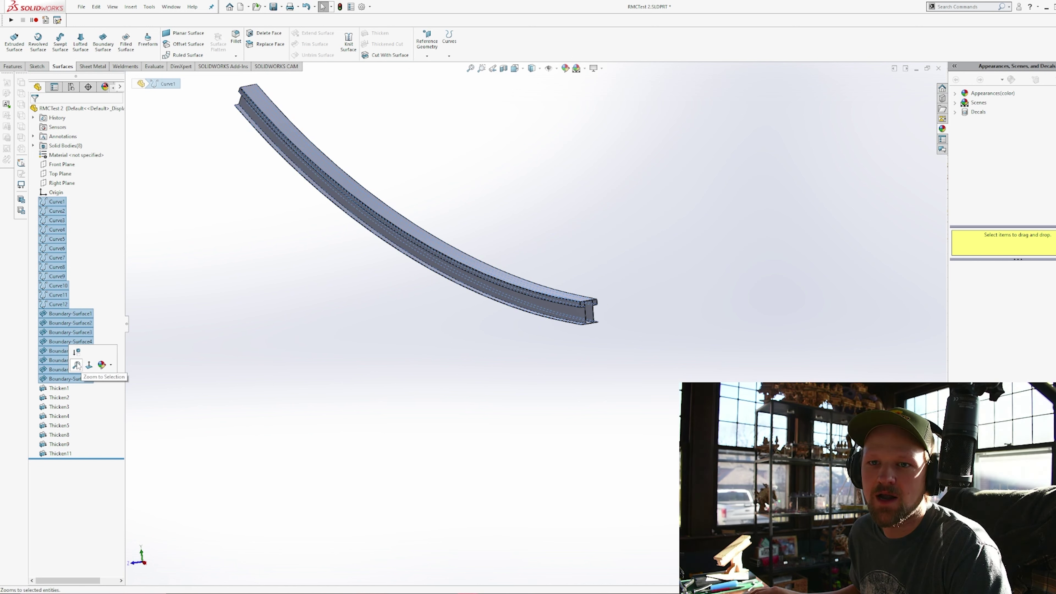
left_click(59, 304)
left_click(57, 202, "shift")
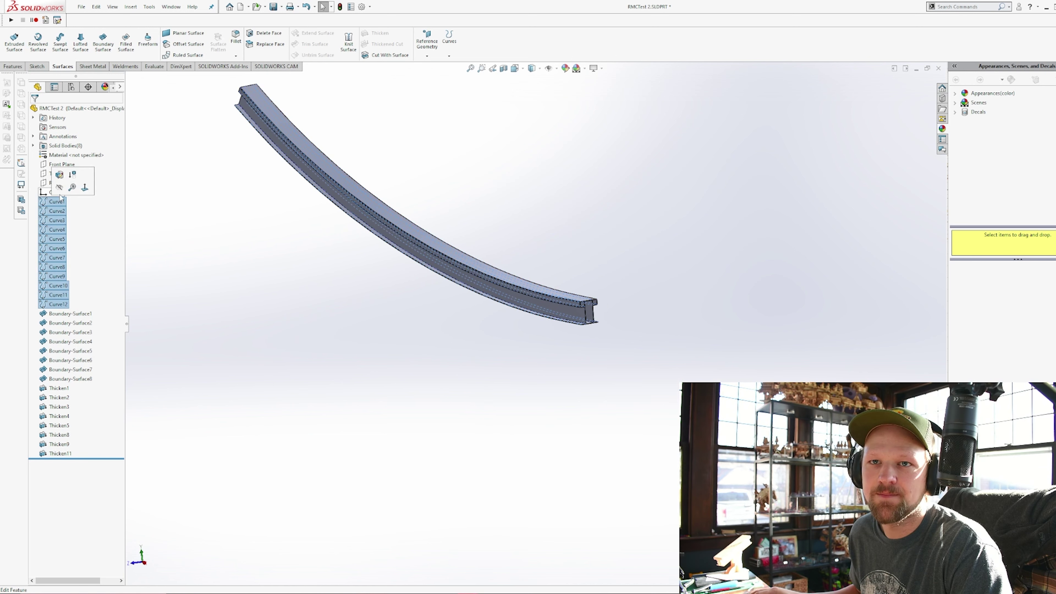
left_click(60, 187)
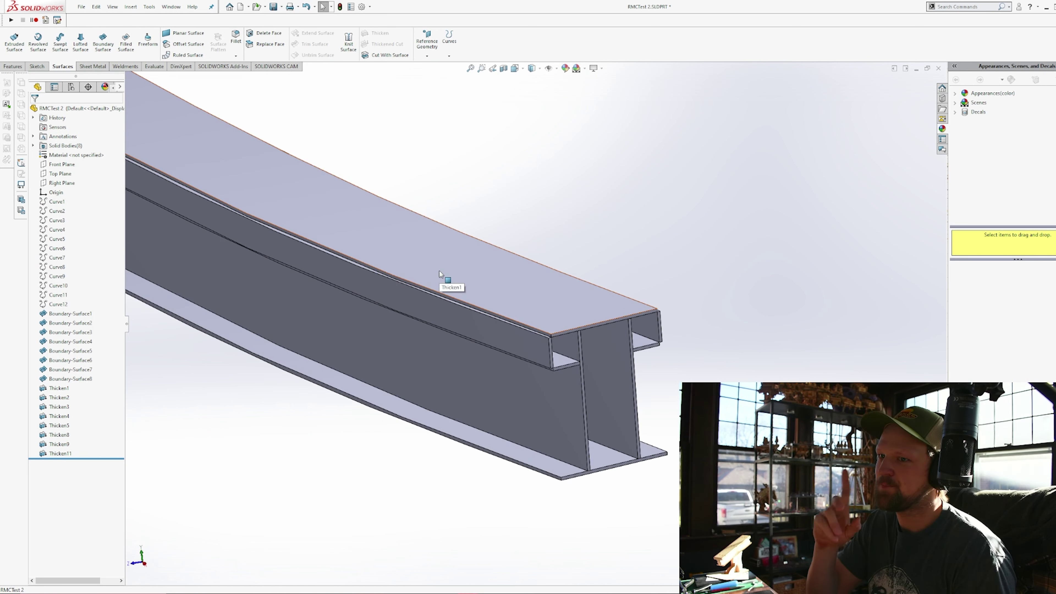
- Examine the rail's end profile up close, including the joints between the top plate, lips, webs and bottom plate
middle_click_drag(589, 248, 634, 333)
scroll(634, 375, "up", 5)
scroll(634, 383, "down", 10)
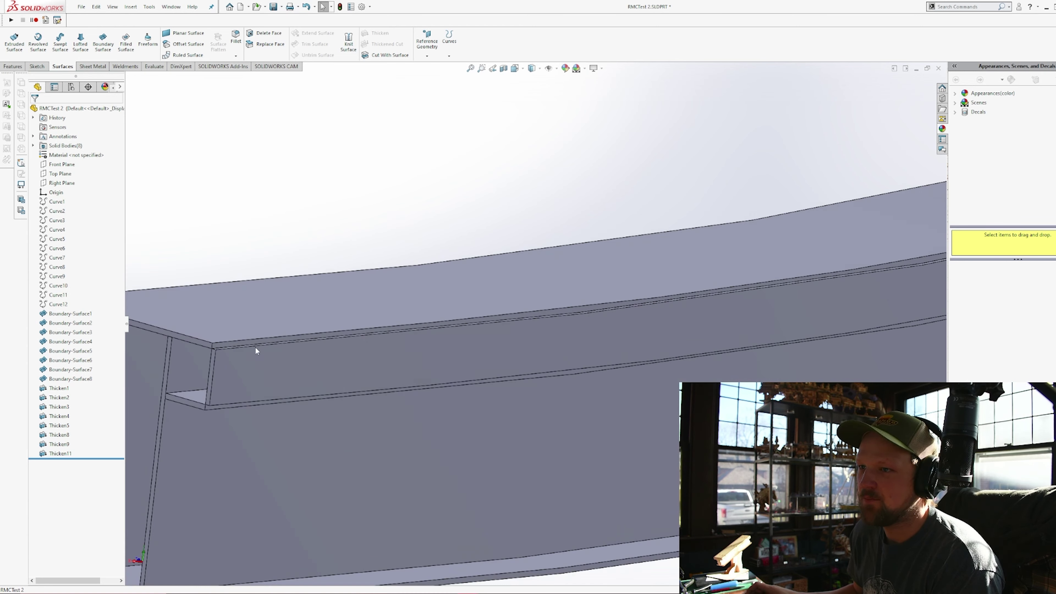
middle_click_drag(305, 359, 408, 335)
scroll(339, 334, "up", 9)
scroll(408, 335, "down", 4)
scroll(406, 330, "down", 2)
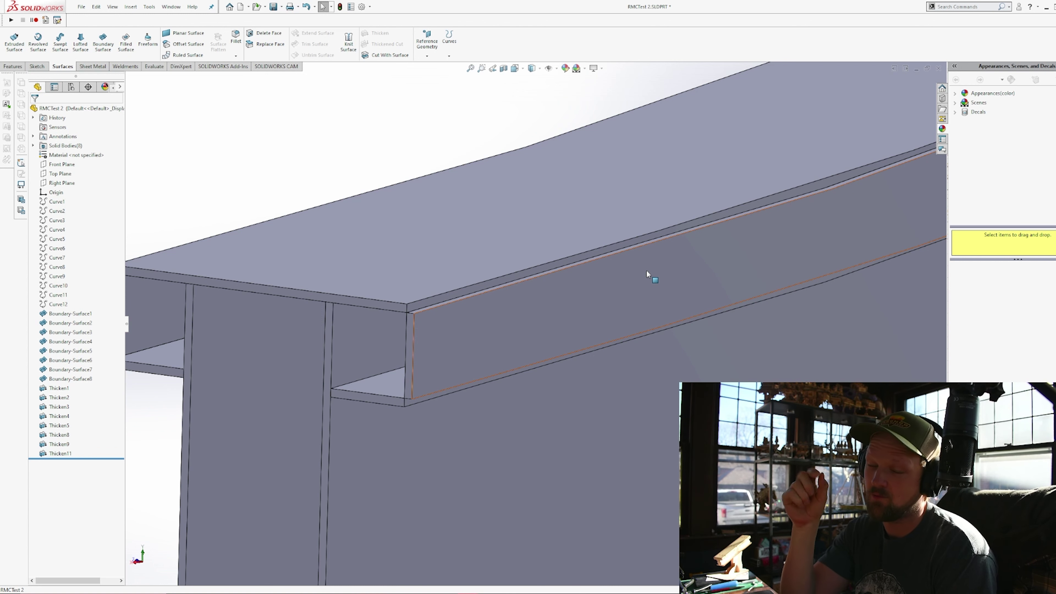
scroll(646, 270, "up", 5)
scroll(683, 333, "up", 3)
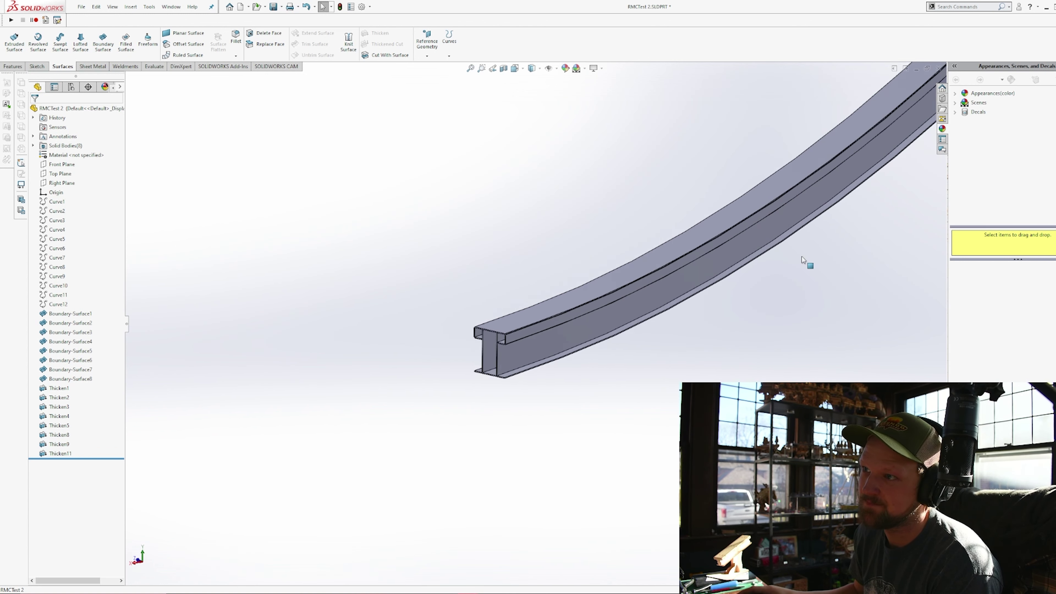
scroll(800, 255, "down", 2)
scroll(523, 375, "down", 7)
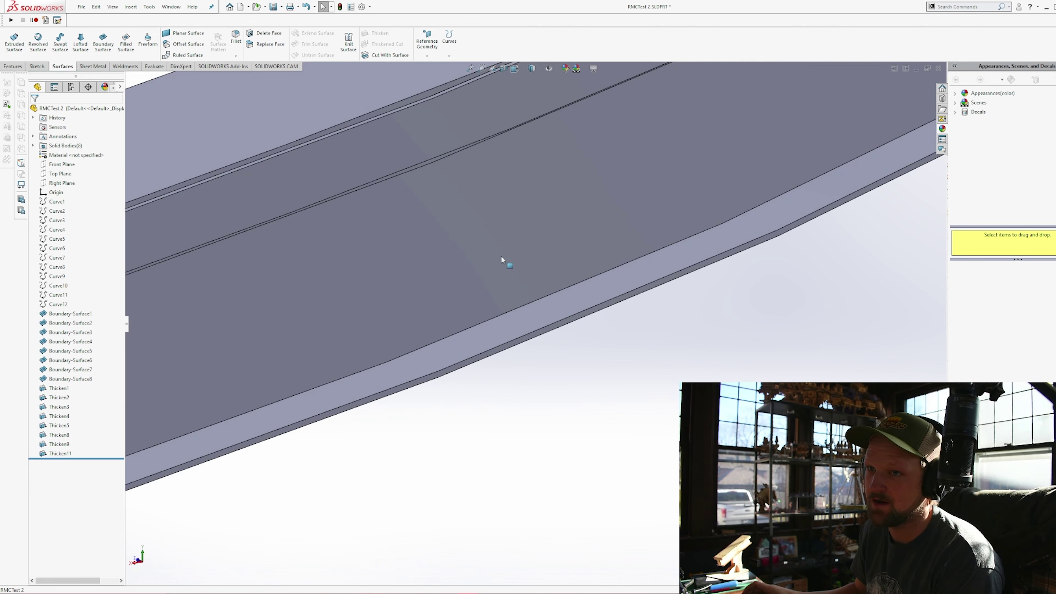
scroll(501, 257, "up", 2)
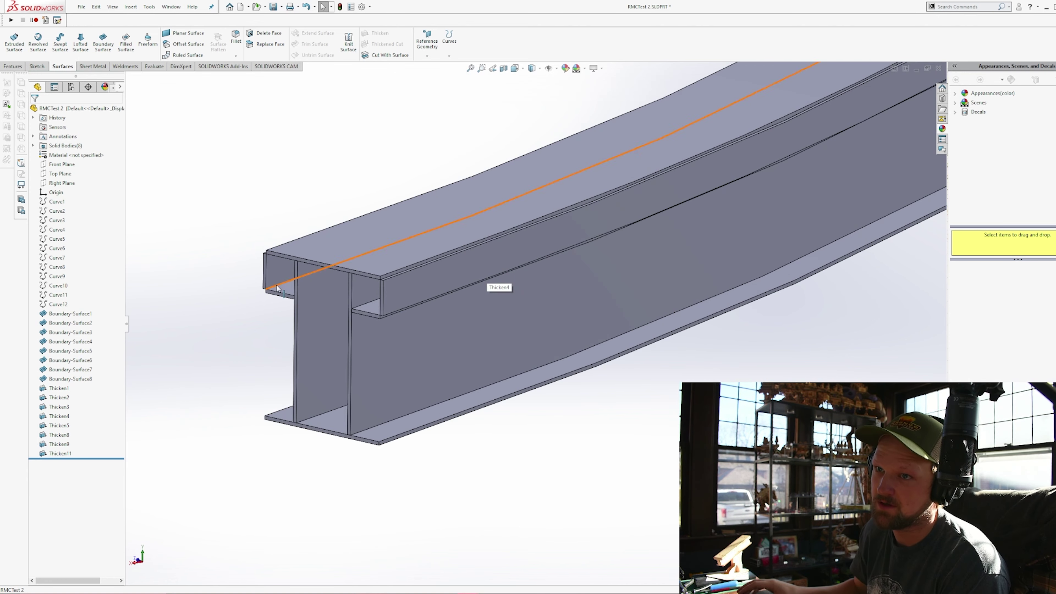
scroll(443, 318, "down", 4)
mouse_move(681, 344)
middle_mouse_down()
mouse_move(681, 302)
mouse_move(692, 331)
middle_mouse_up()
scroll(692, 332, "up", 5)
middle_click_drag(606, 322, 442, 304)
scroll(442, 304, "down", 3)
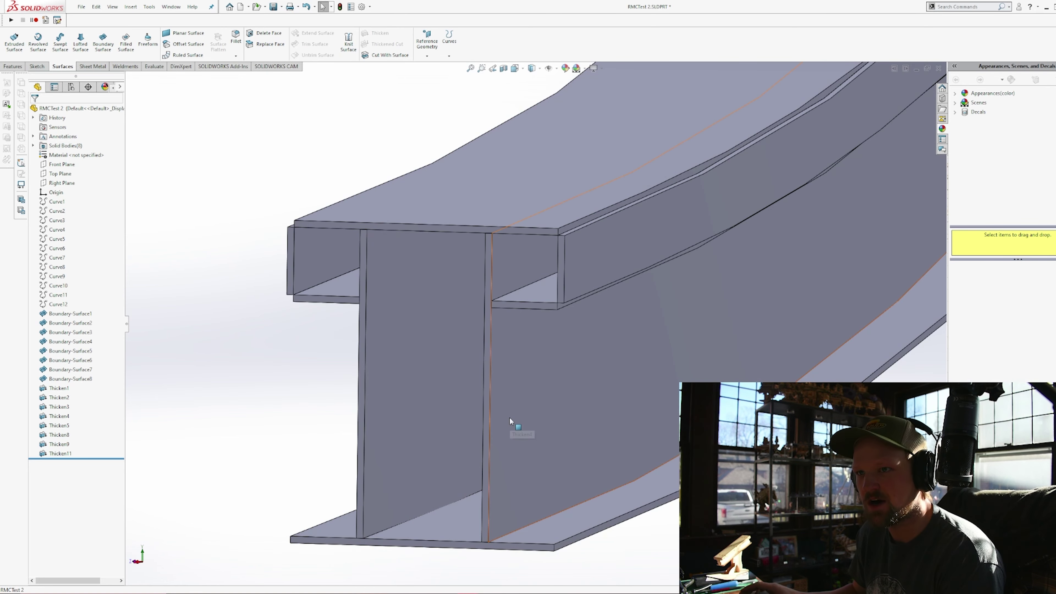
scroll(509, 417, "down", 3)
middle_click_drag(509, 417, 552, 309)
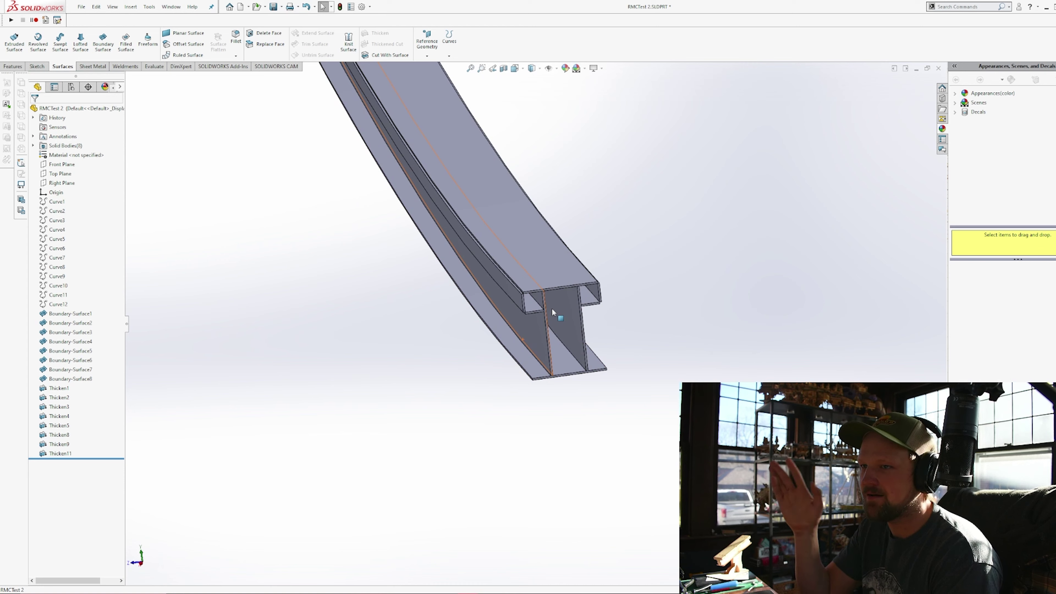
- Examine the curvature and overall shape of the thickened rail along its full length
scroll(412, 317, "up", 5)
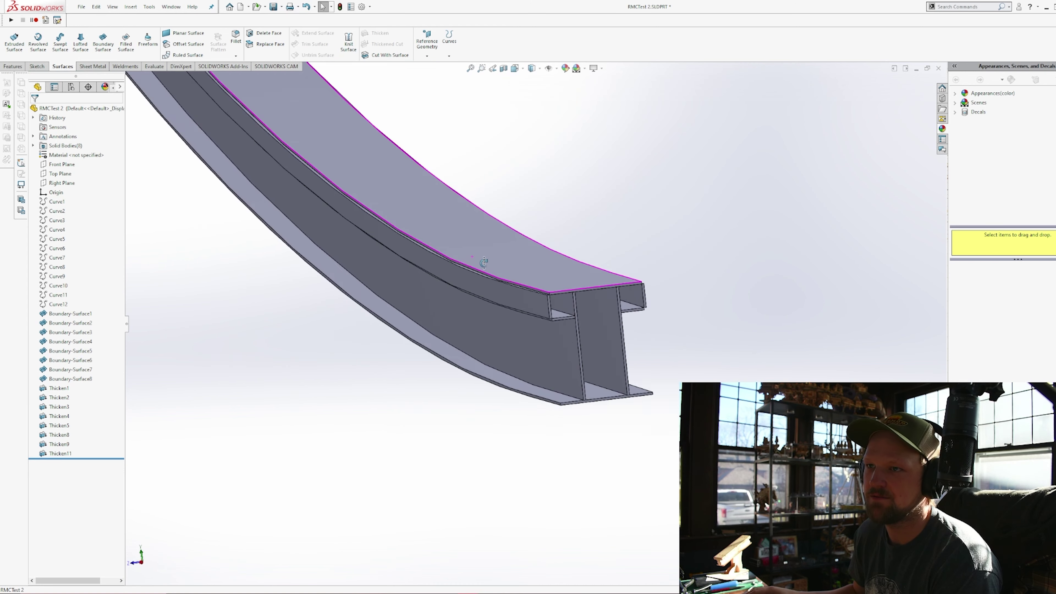
scroll(484, 262, "up", 2)
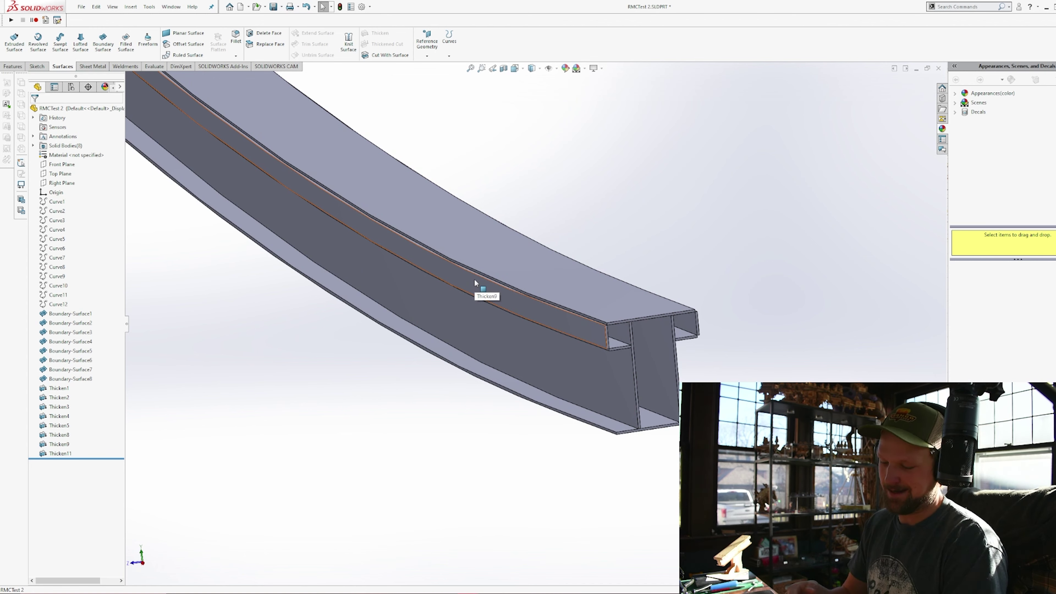
middle_click_drag(474, 279, 577, 399)
scroll(520, 366, "up", 5)
scroll(353, 252, "down", 3)
middle_click_drag(460, 257, 524, 287)
scroll(547, 306, "up", 5)
scroll(583, 316, "down", 6)
scroll(514, 270, "up", 3)
scroll(517, 272, "down", 5)
scroll(527, 283, "up", 6)
middle_click_drag(440, 286, 442, 258)
scroll(441, 258, "down", 4)
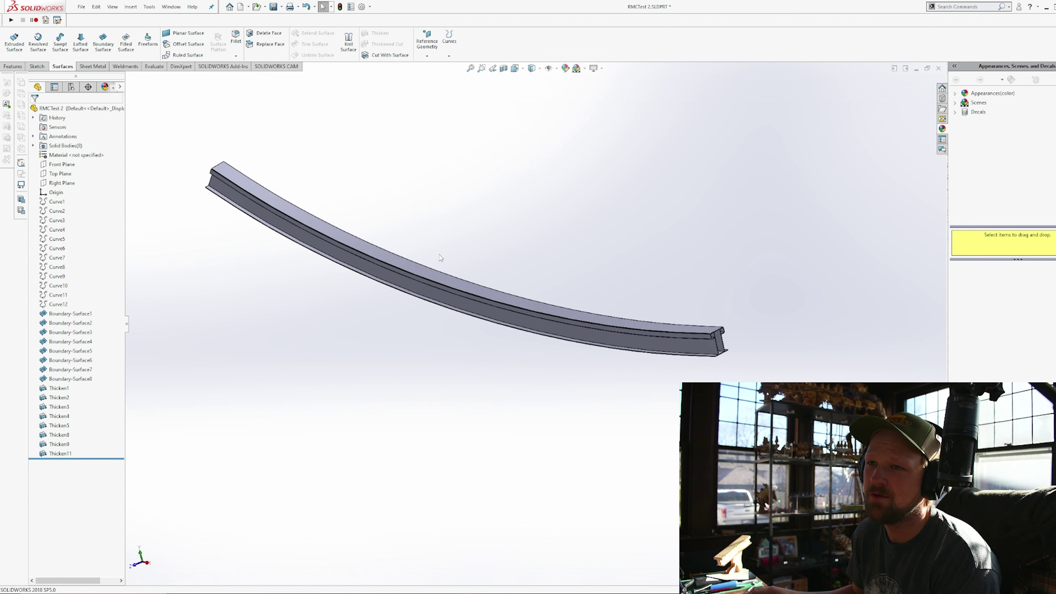
- Examine the full rail from several angles and its end profile up close
middle_click_drag(457, 300, 419, 300)
scroll(662, 349, "down", 3)
middle_click_drag(662, 290, 685, 387)
scroll(674, 288, "down", 3)
scroll(575, 332, "up", 5)
scroll(360, 242, "up", 5)
scroll(451, 257, "down", 4)
scroll(676, 396, "down", 4)
scroll(507, 348, "up", 4)
middle_click_drag(395, 314, 396, 327)
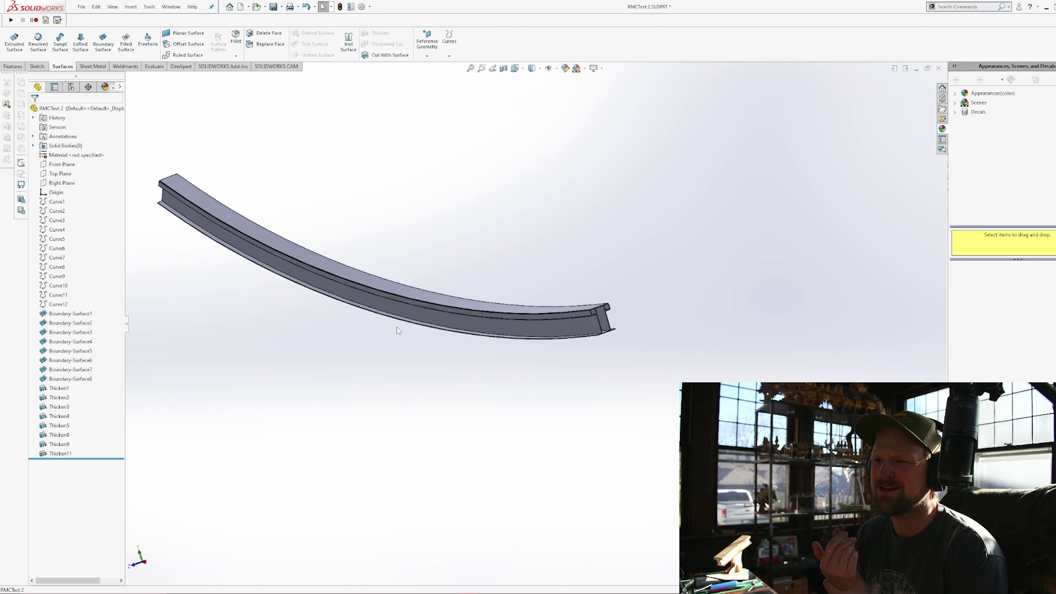
scroll(549, 354, "down", 5)
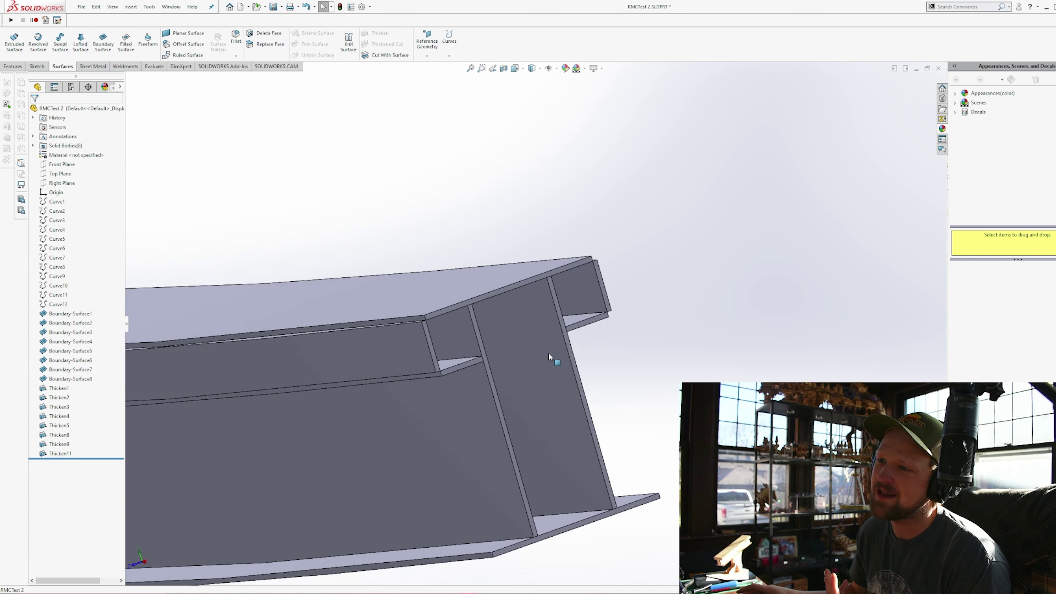
middle_click_drag(470, 375, 538, 330)
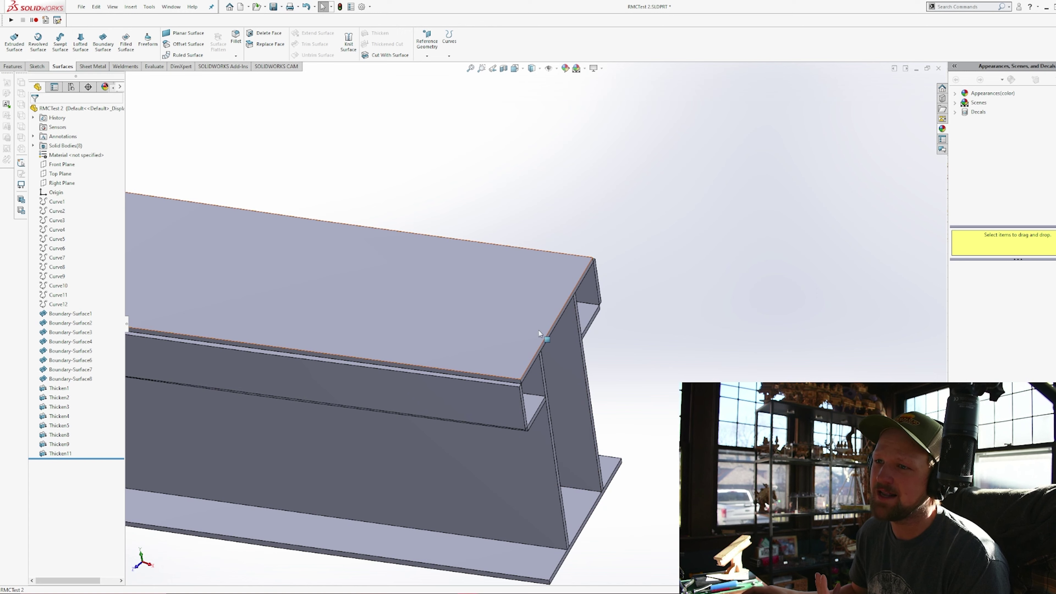
scroll(565, 406, "up", 10)
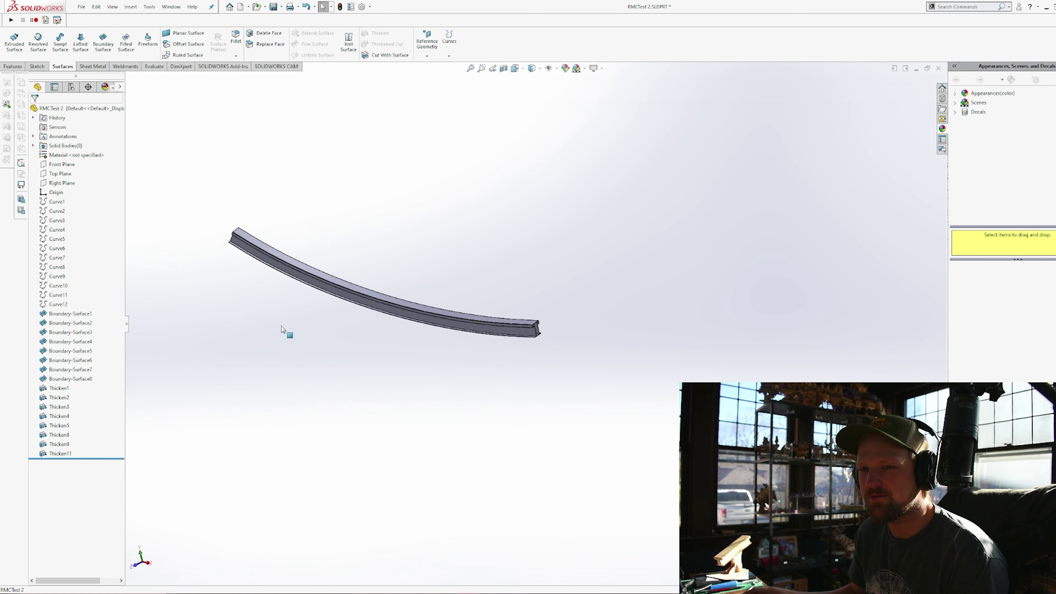
scroll(375, 308, "down", 3)
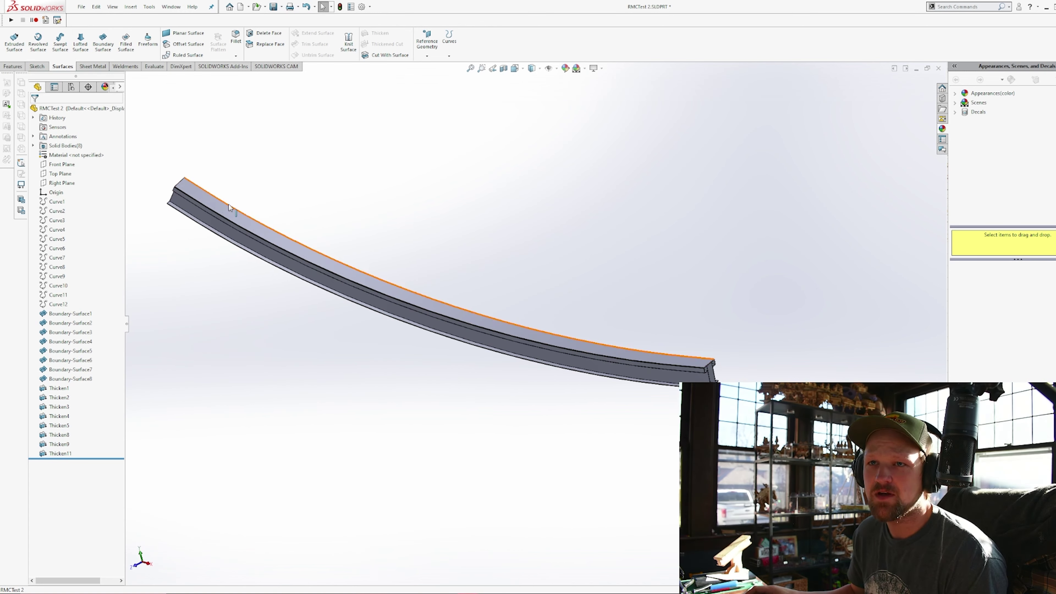
- Import the track points into a 3D sketch on the rail and finish the sketch
left_click(14, 66)
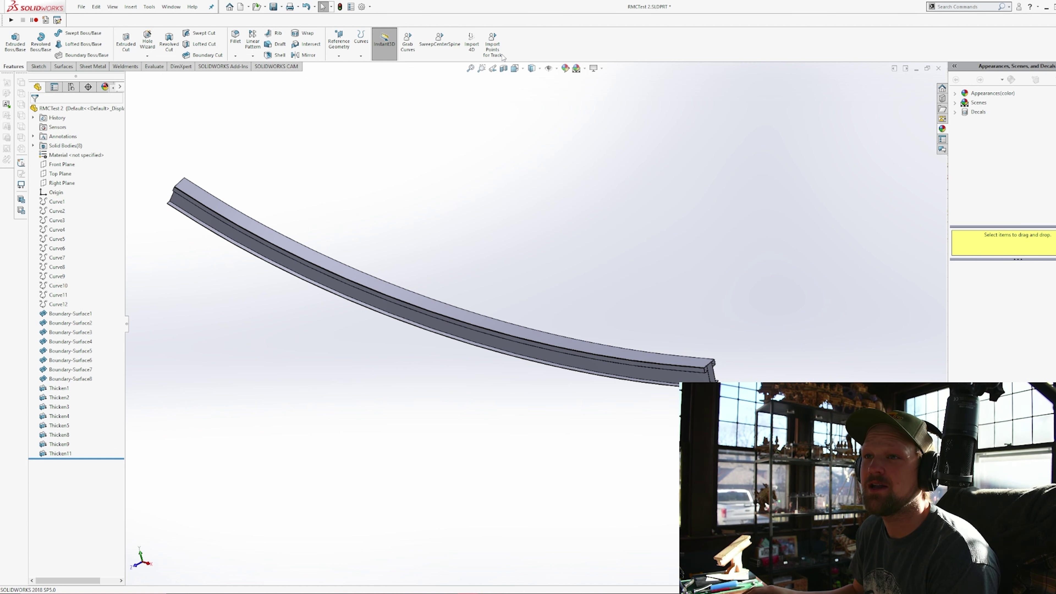
left_click(489, 53)
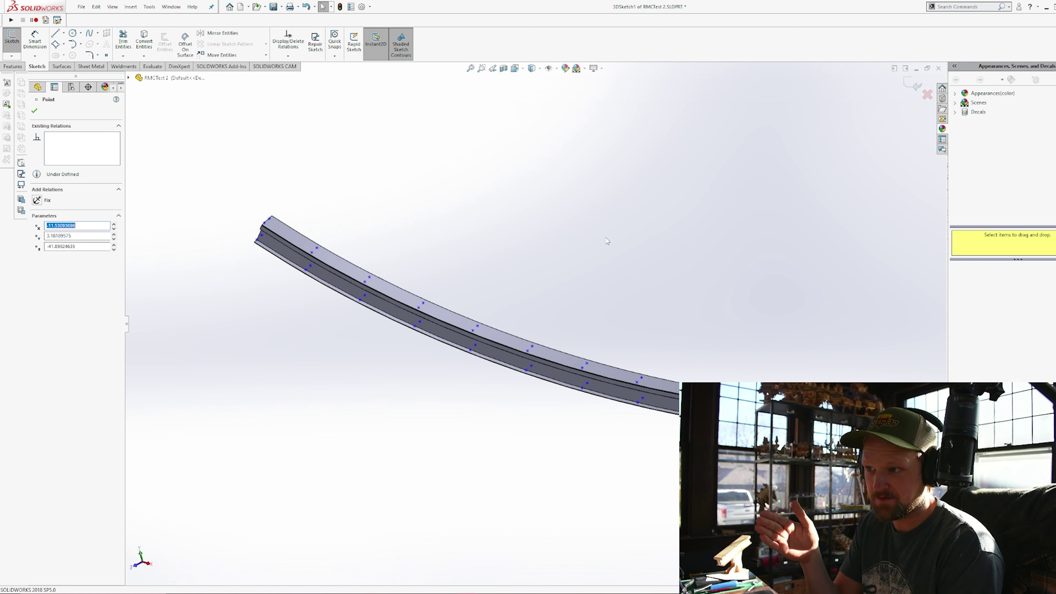
left_click(34, 112)
scroll(654, 371, "down", 6)
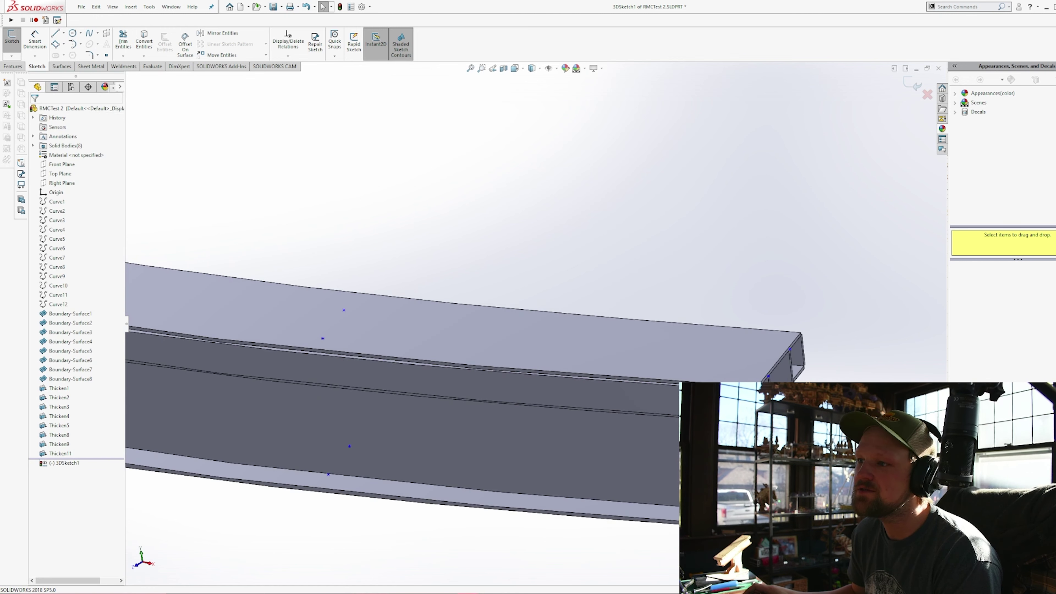
scroll(615, 370, "up", 5)
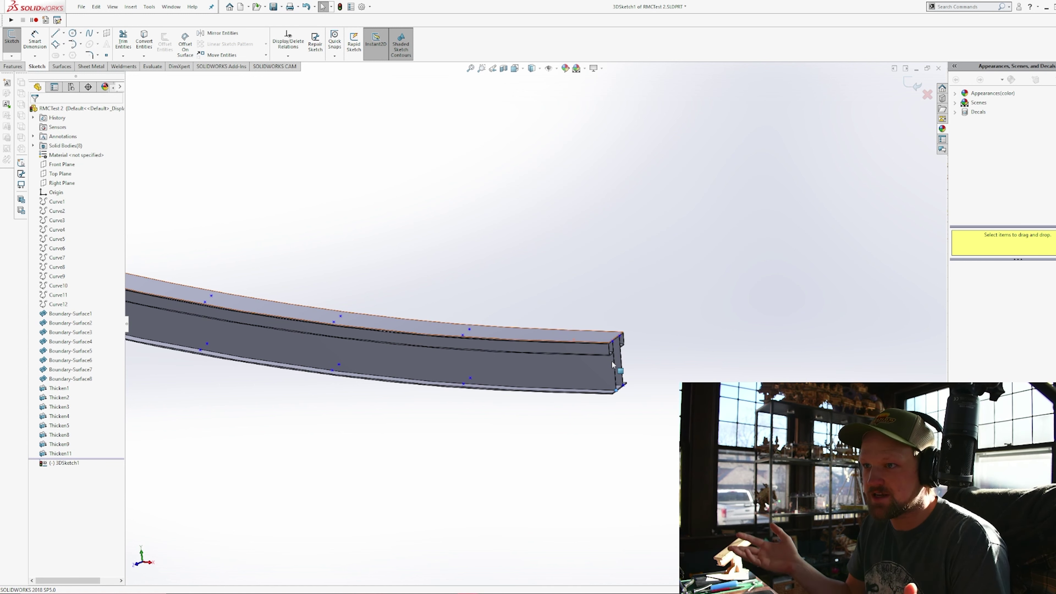
scroll(613, 365, "down", 5)
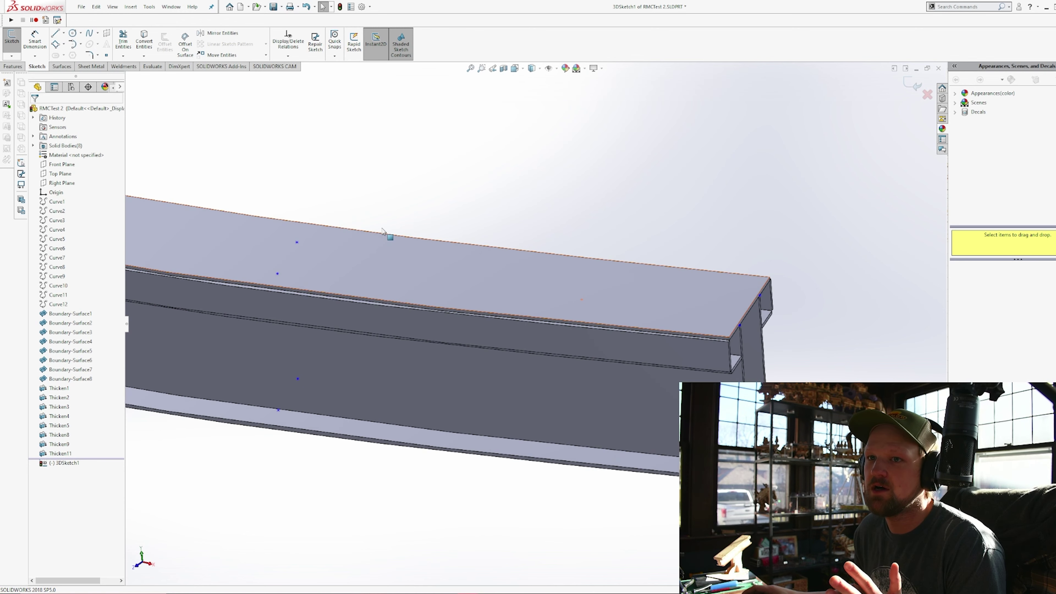
left_click(12, 56)
left_click(25, 68)
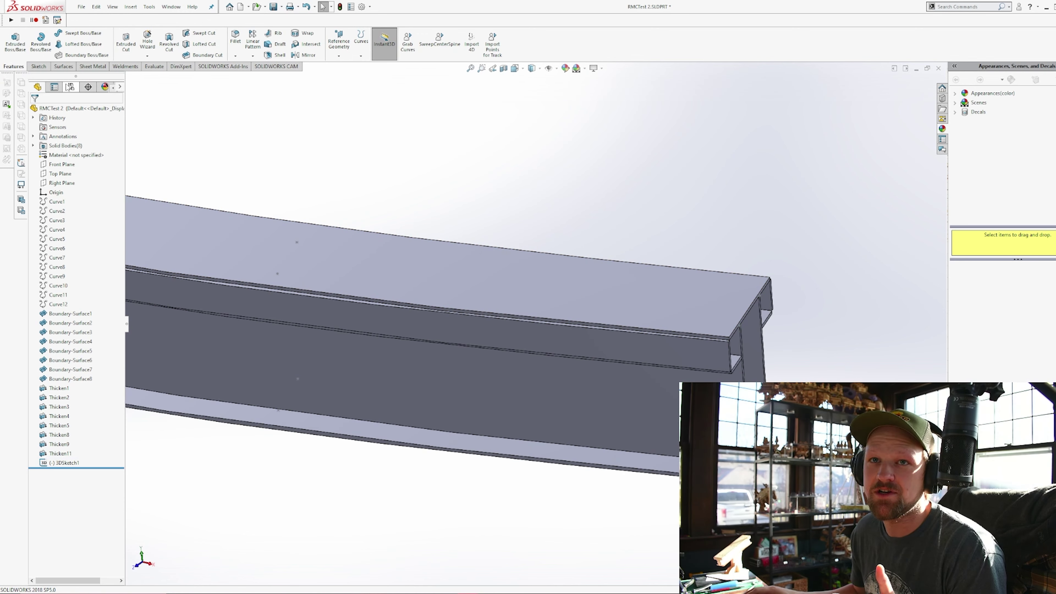
- Create a reference plane through the two upper imported points at the rail's end and the next point along the top plate
left_click(339, 55)
left_click(349, 68)
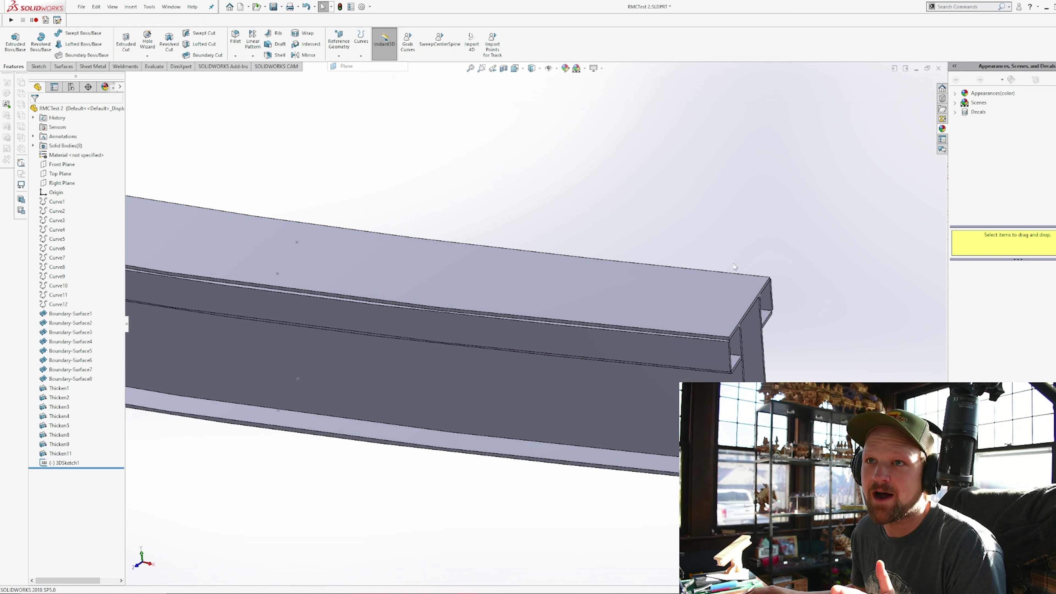
left_click(761, 296)
left_click(739, 325)
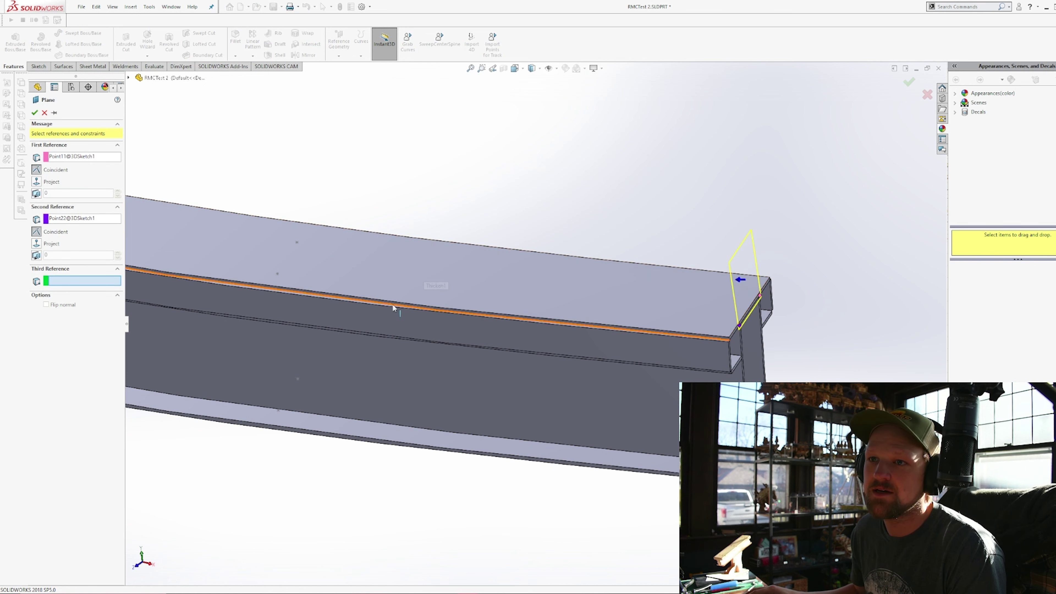
left_click(297, 242)
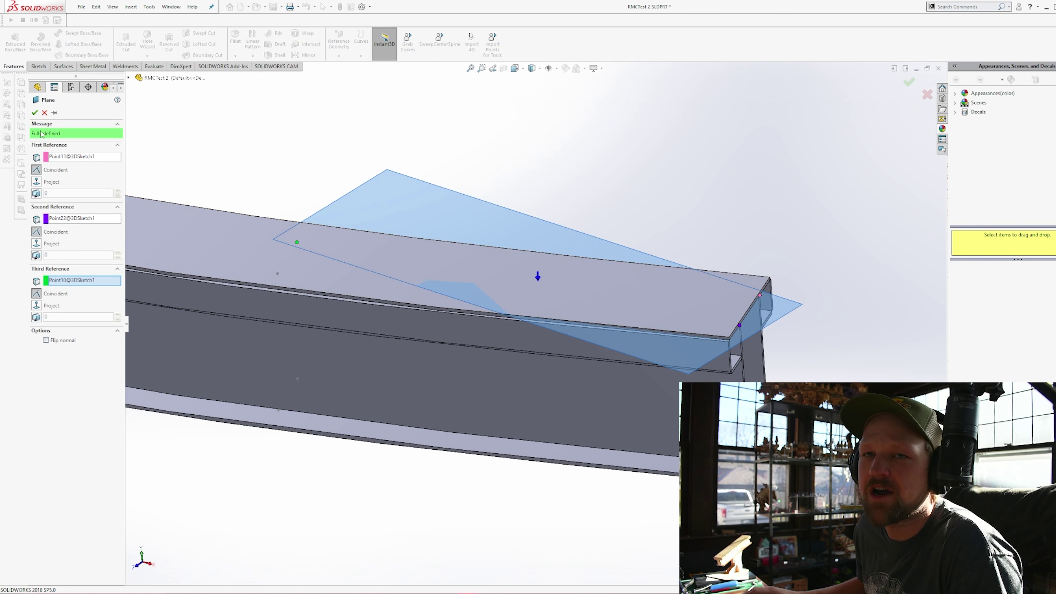
left_click(35, 113)
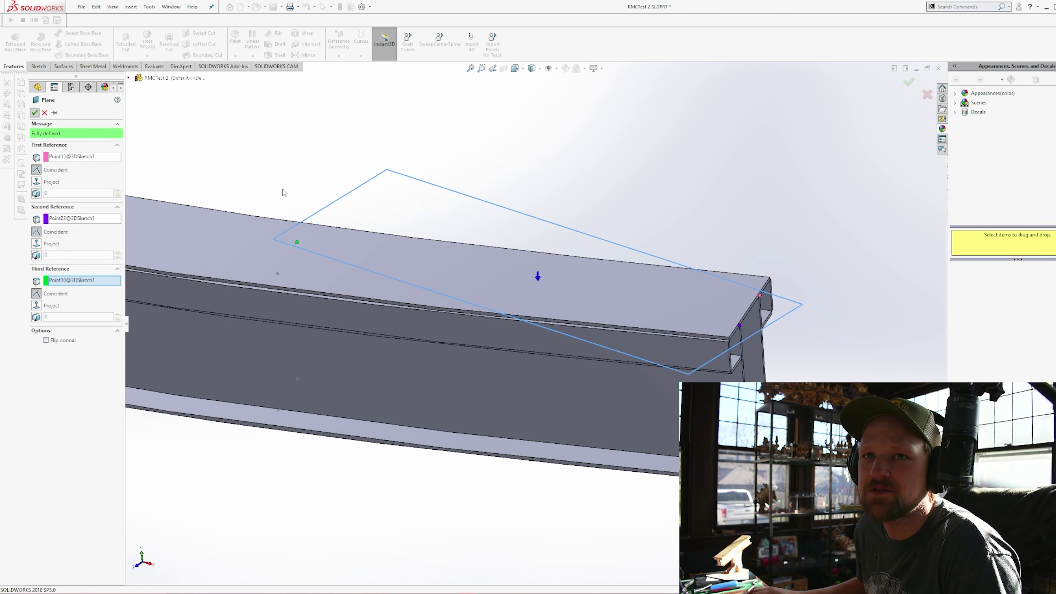
- On the new plane, sketch a line from the inner reference point to the rail's end point and across to the other end point
left_click(38, 67)
left_click(11, 39)
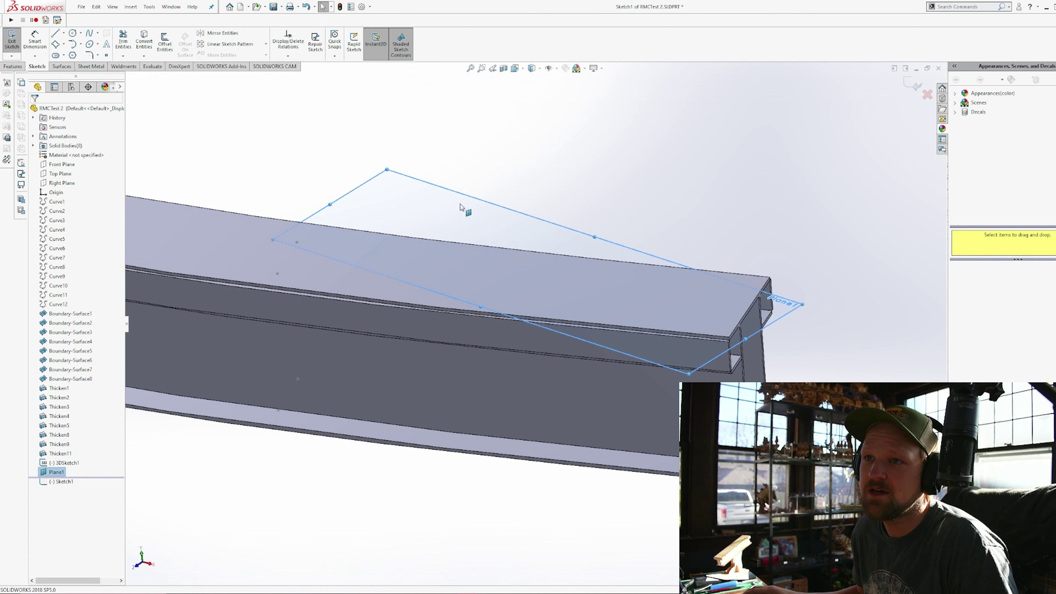
left_click(521, 72)
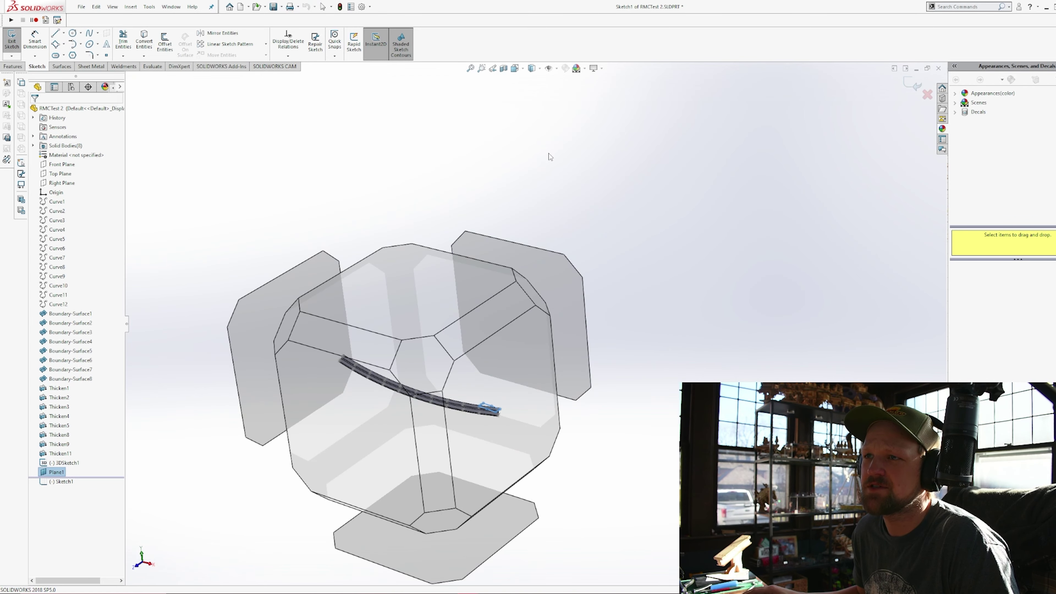
left_click(549, 154)
scroll(611, 304, "down", 1)
middle_click_drag(610, 304, 576, 327)
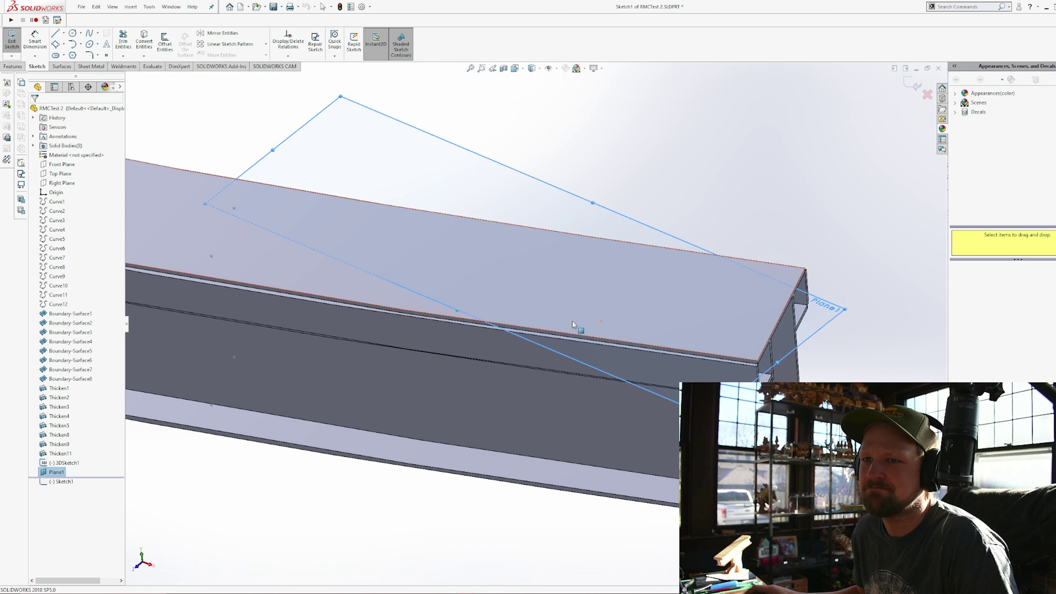
left_click(56, 33)
left_click(234, 207)
left_click(793, 294)
left_click(770, 341)
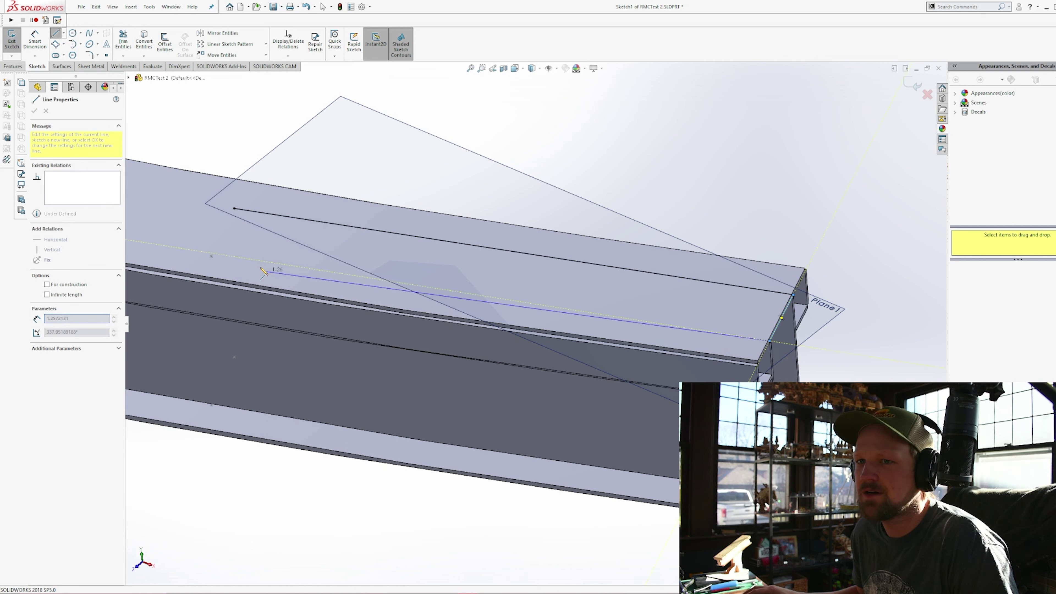
key("Escape")
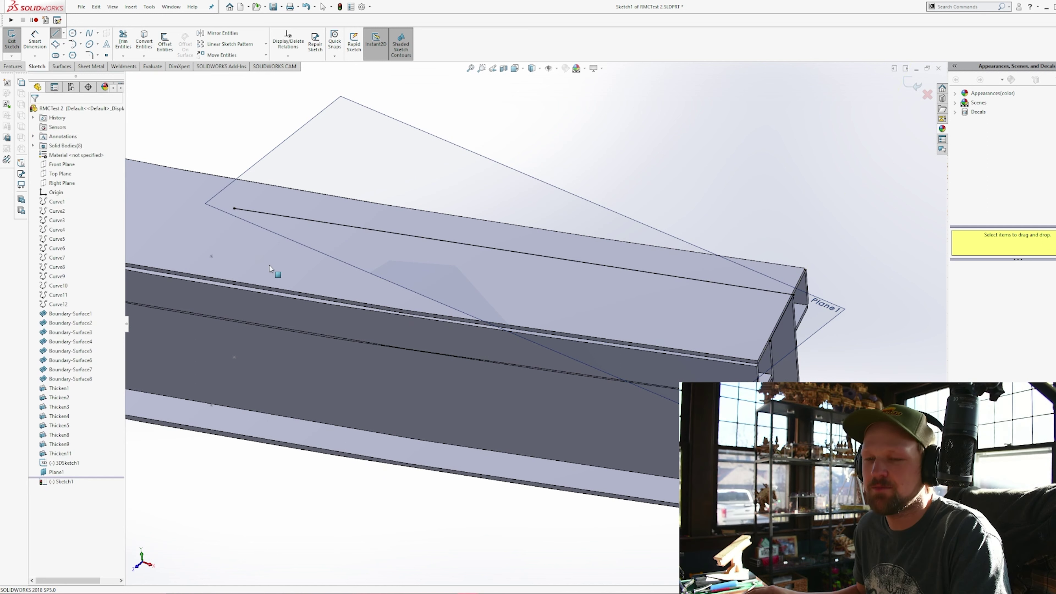
- Convert the remaining inner track point into the sketch and draw a line from it to the near end point
left_click(153, 44)
left_click(212, 257)
left_click(38, 111)
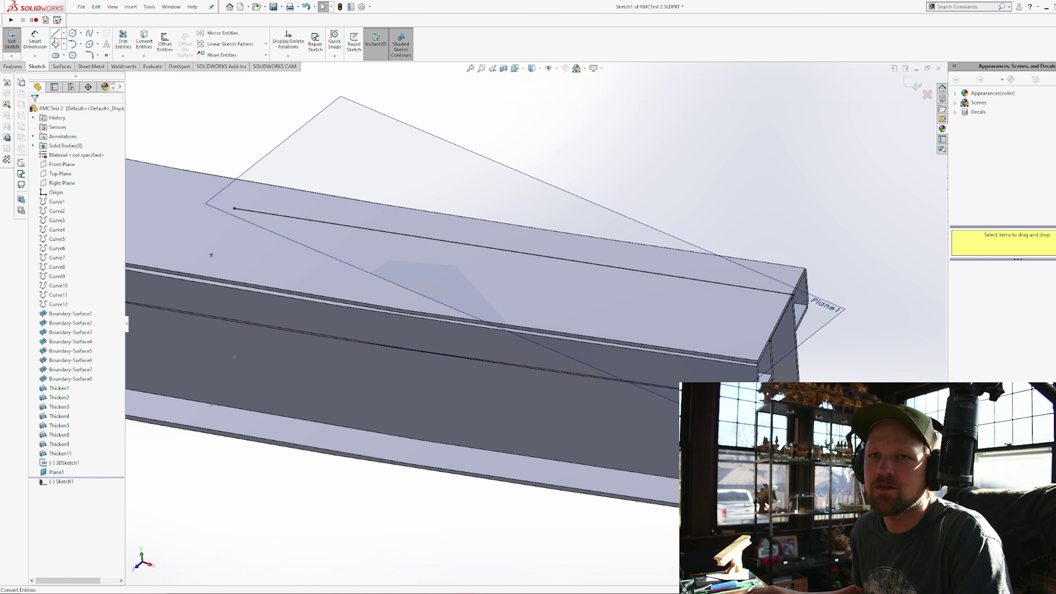
left_click(56, 34)
left_click(212, 255)
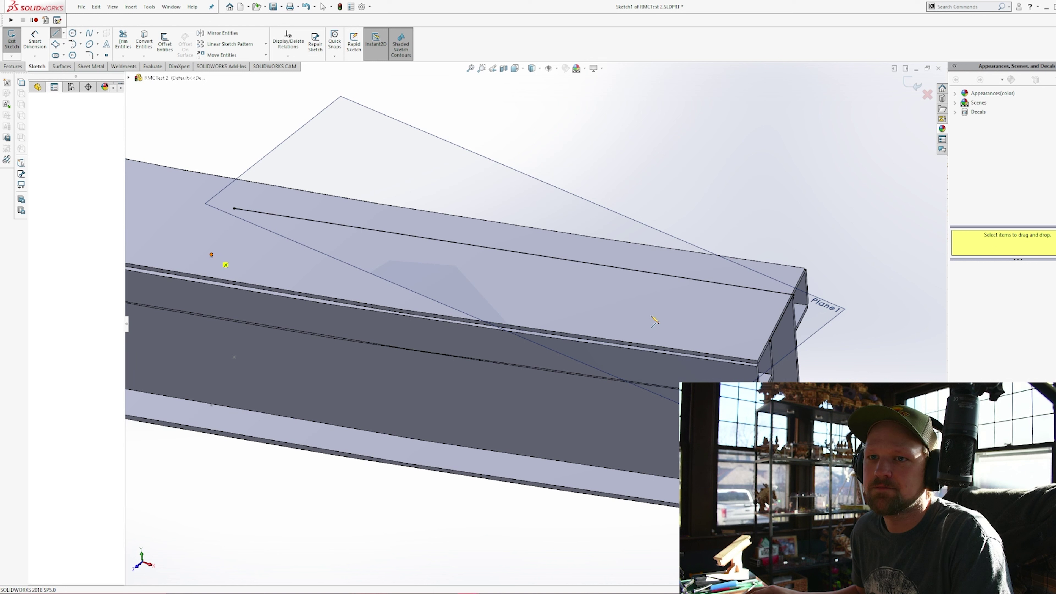
left_click(770, 340)
key("Escape")
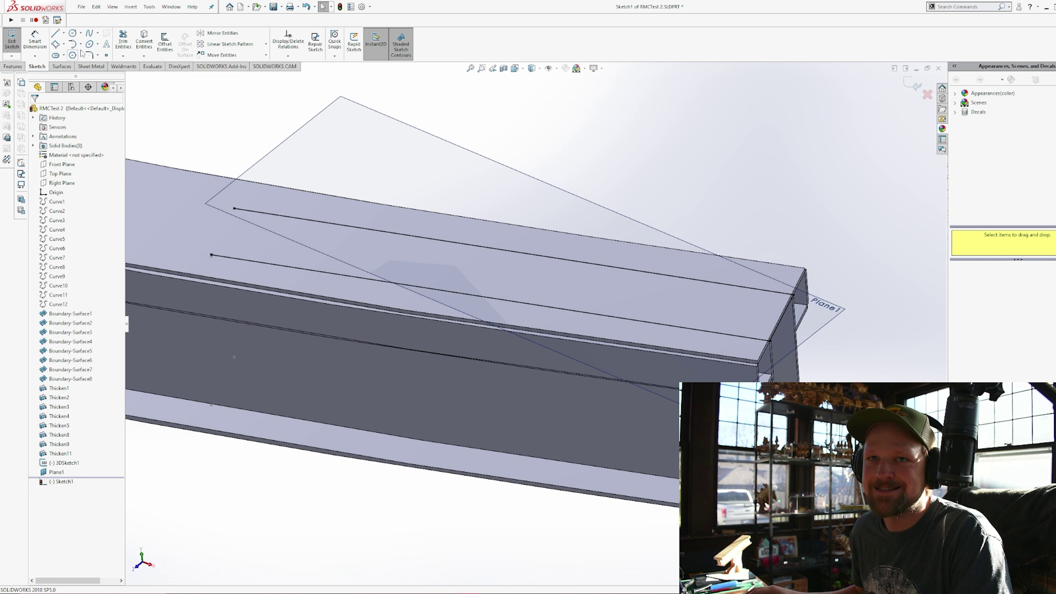
- Close the four-sided outline between the two inner points and turn all its lines into construction geometry
left_click(59, 36)
left_click(234, 208)
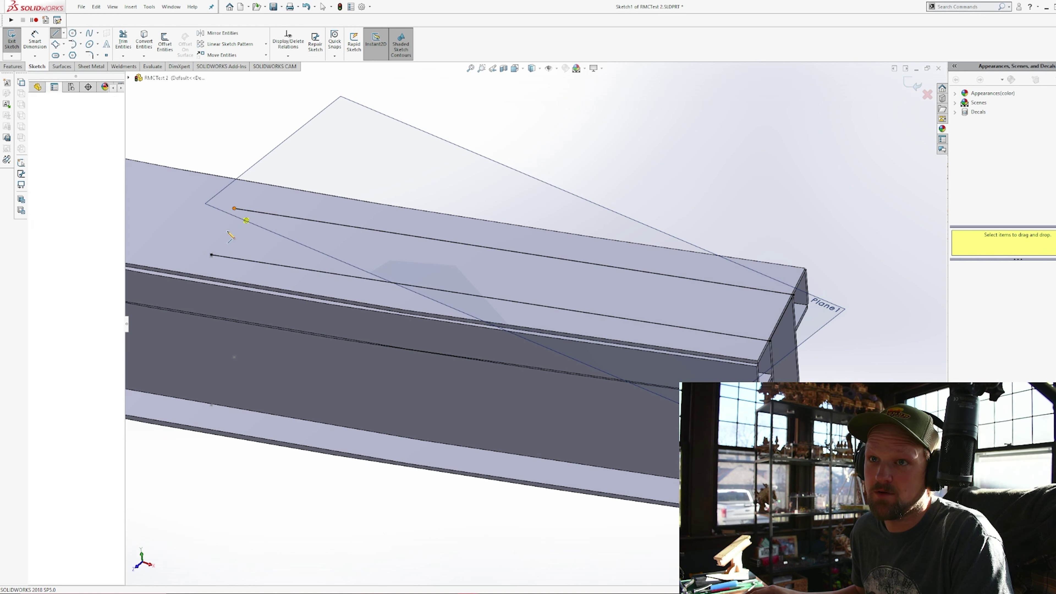
left_click(212, 255)
left_click_drag(499, 275, 190, 358)
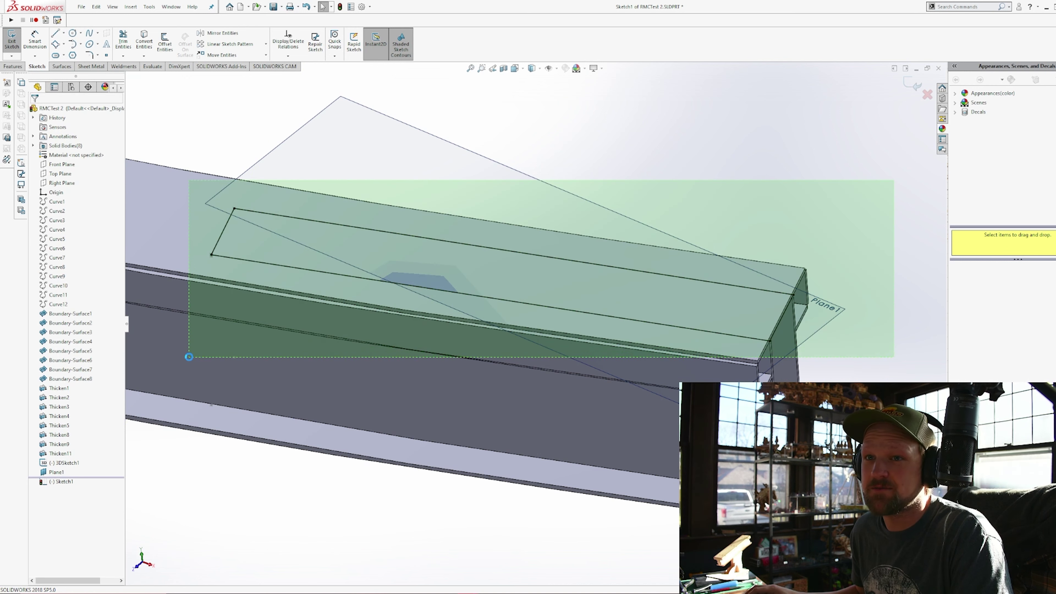
left_click(59, 293)
key("Escape")
middle_click_drag(702, 278, 714, 333)
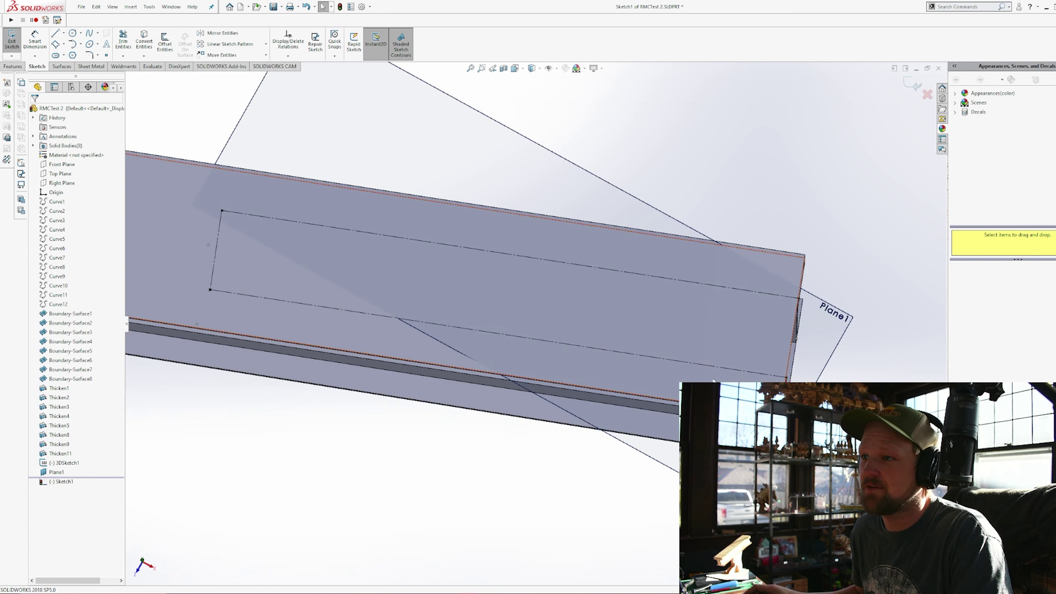
- Sketch a line about 0.20 in long inward from the end line's midpoint, perpendicular to it, and pull in the plane's border
scroll(823, 310, "down", 2)
left_click(55, 34)
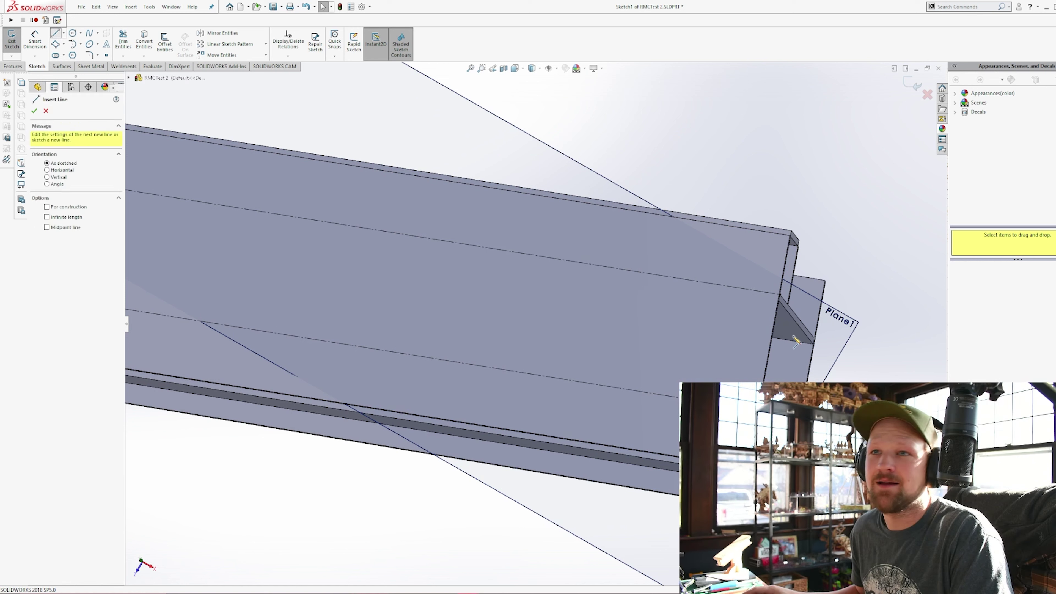
left_click_drag(769, 352, 650, 332)
key("Escape")
left_click_drag(852, 342, 724, 361)
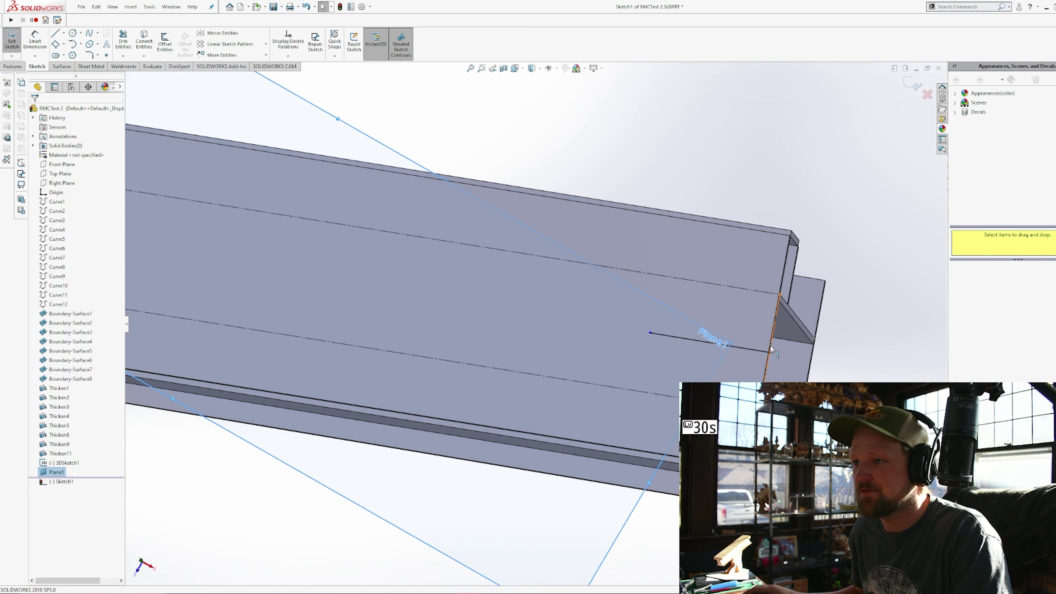
key("Escape")
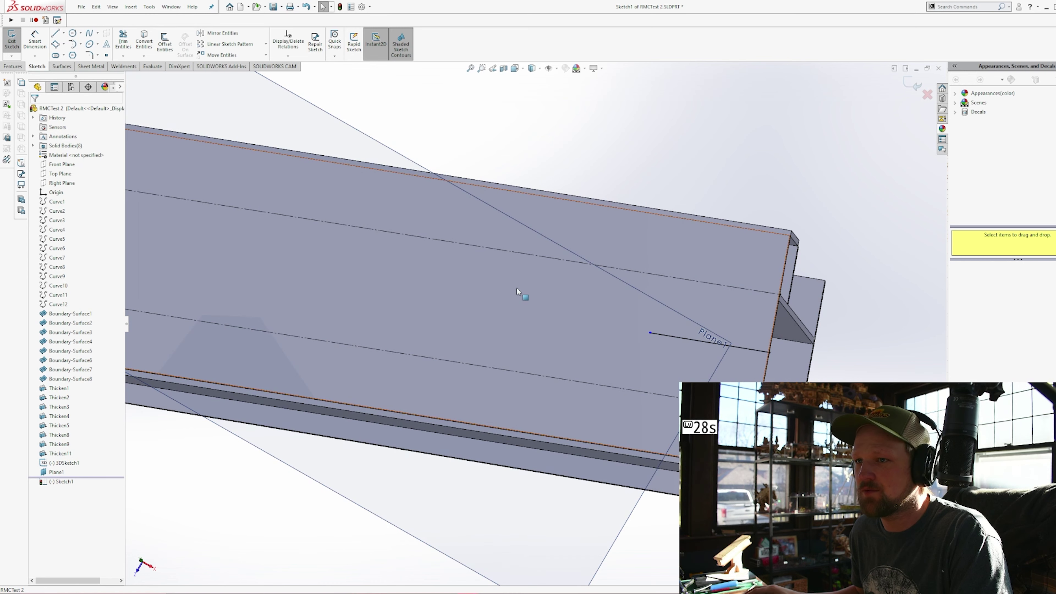
left_click(764, 356)
key("Escape")
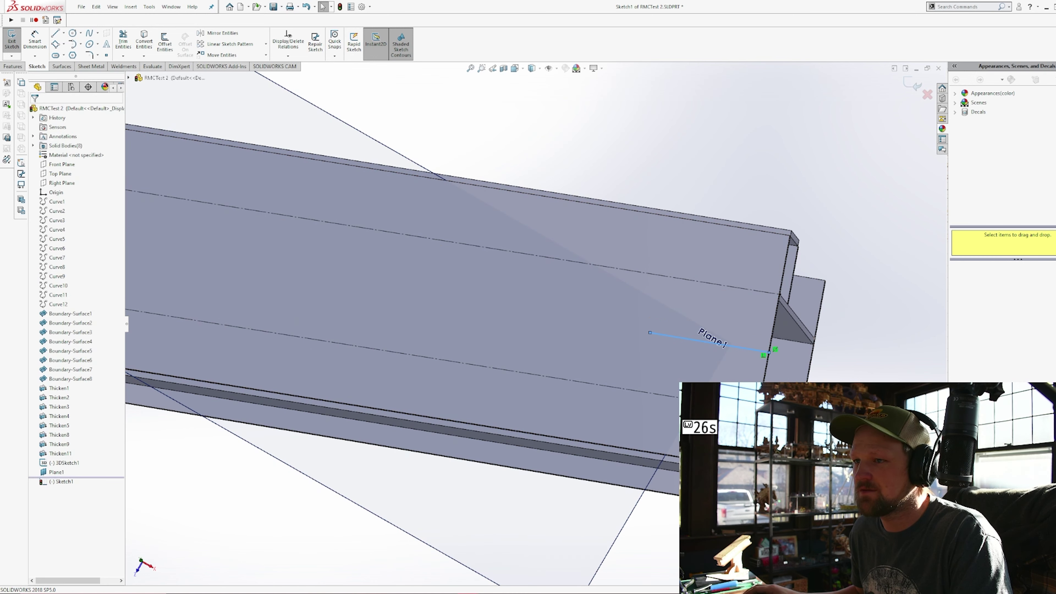
left_click(753, 350)
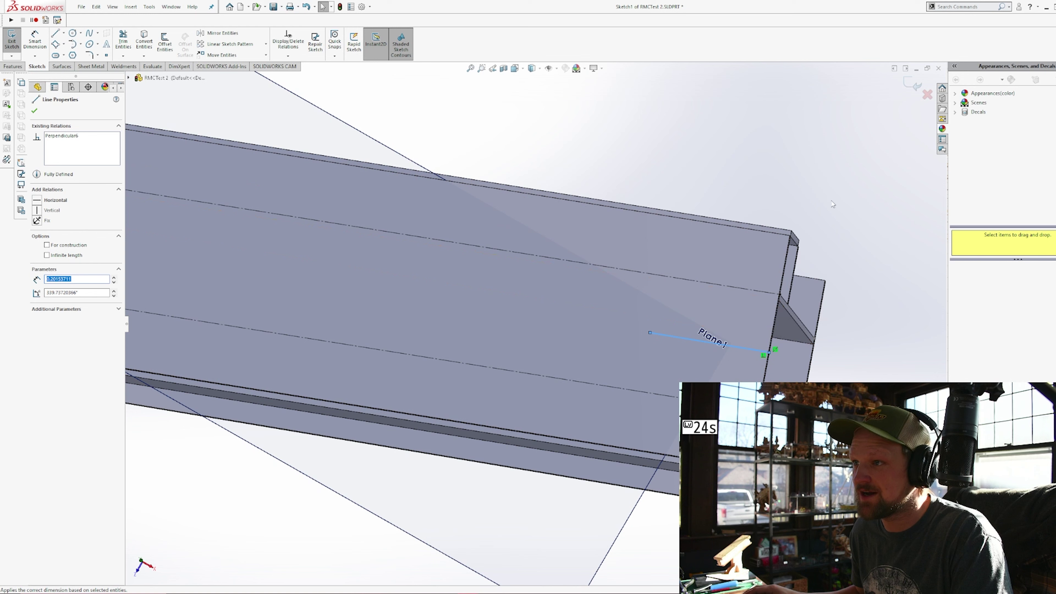
key("Escape")
- Sketch a circle on the top plate near the rail's end and set its diameter to 0.025 in
middle_click_drag(704, 263, 706, 339)
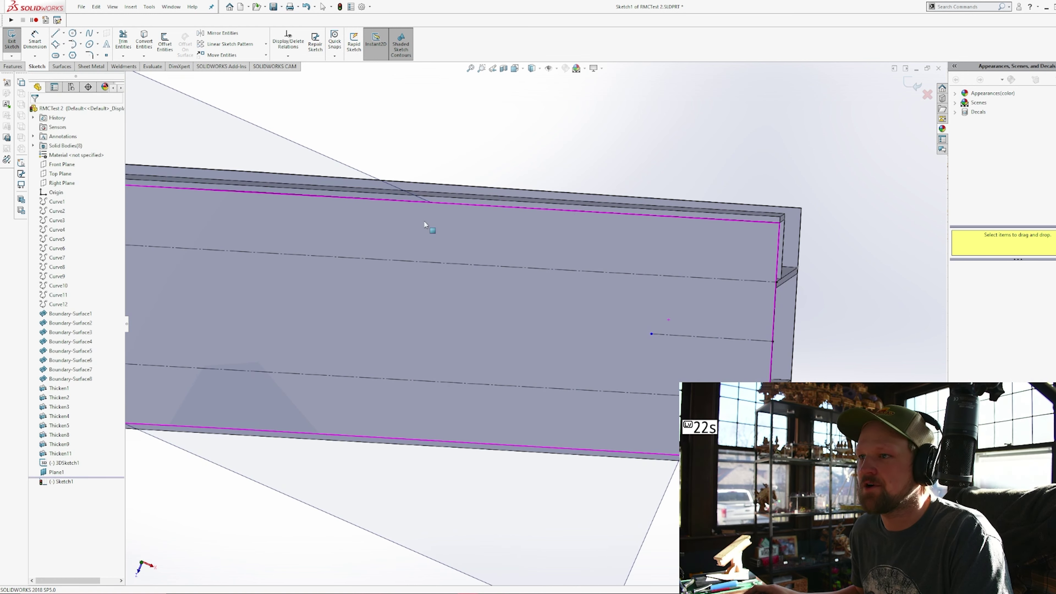
left_click(73, 34)
left_click(747, 311)
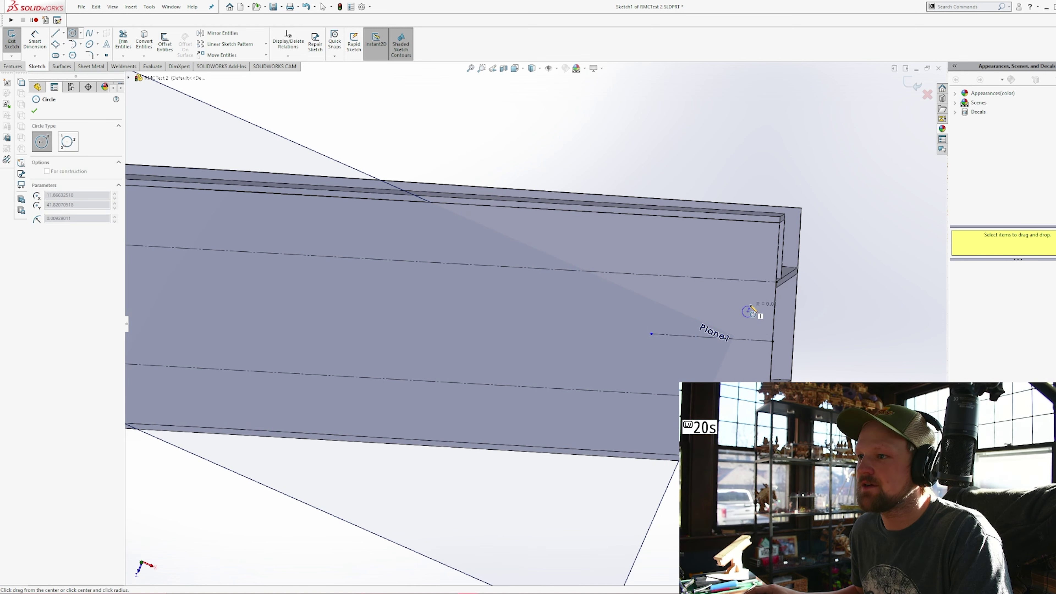
left_click(753, 310)
key("Escape")
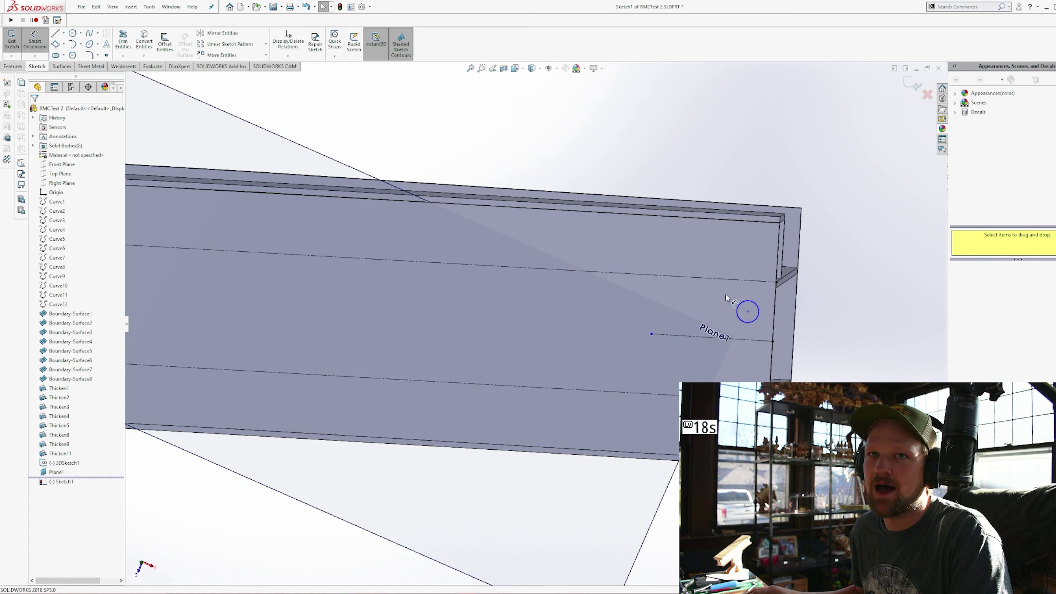
left_click(759, 306)
key("d")
left_click(827, 287)
type(".025")
key("Return")
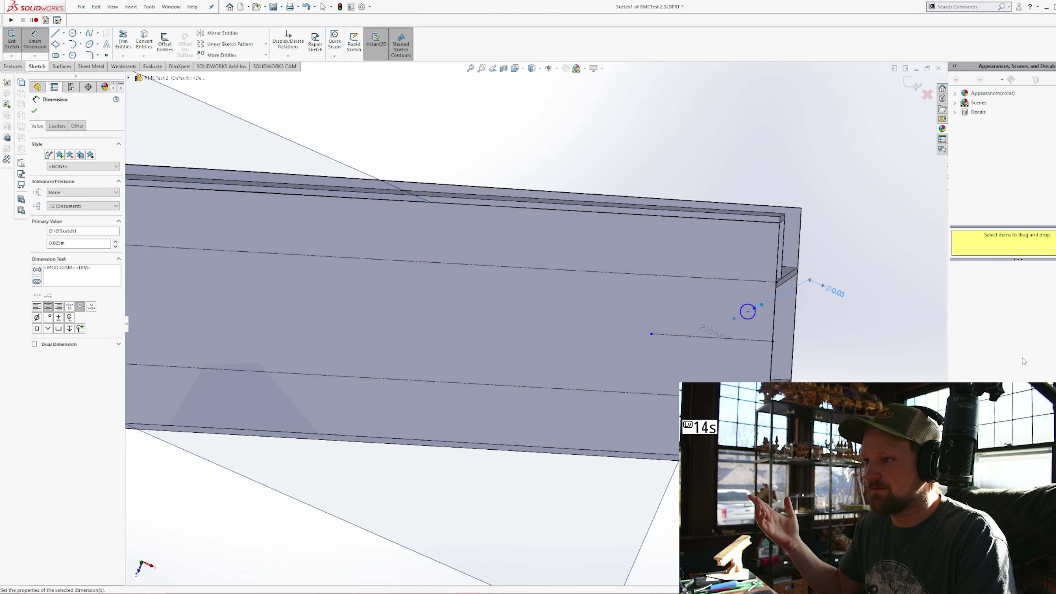
- Set the circle's diameter to 0.03 in and mirror it about the short line from the end line's midpoint
double_click(836, 291)
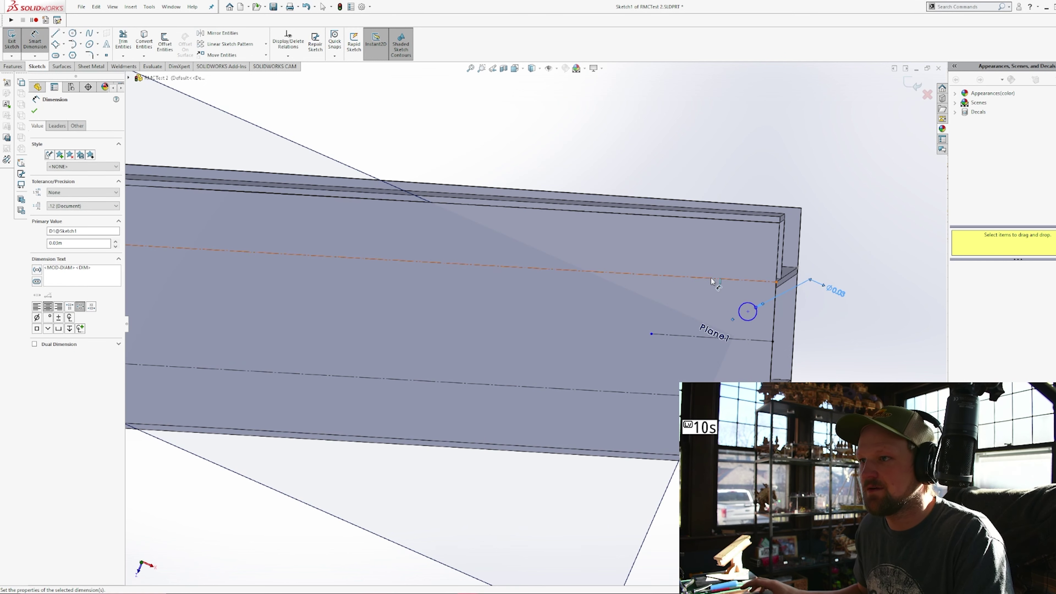
key("Escape")
left_click_drag(748, 312, 749, 309)
key("Escape")
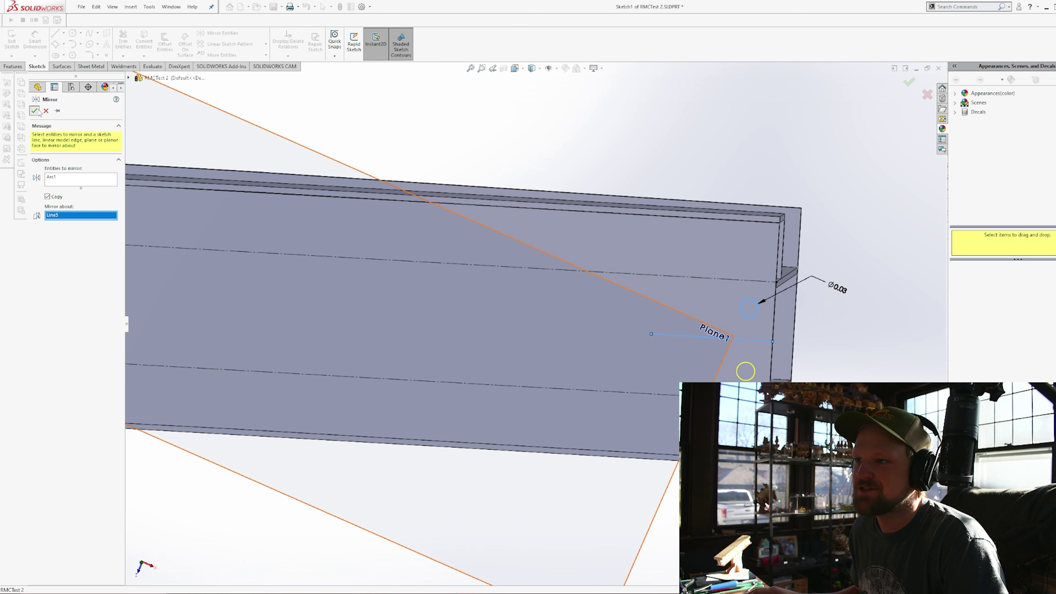
left_click(37, 112)
- Cut-extrude the two circles through the rail's top plate with a blind depth of 0.02 in
left_click(13, 66)
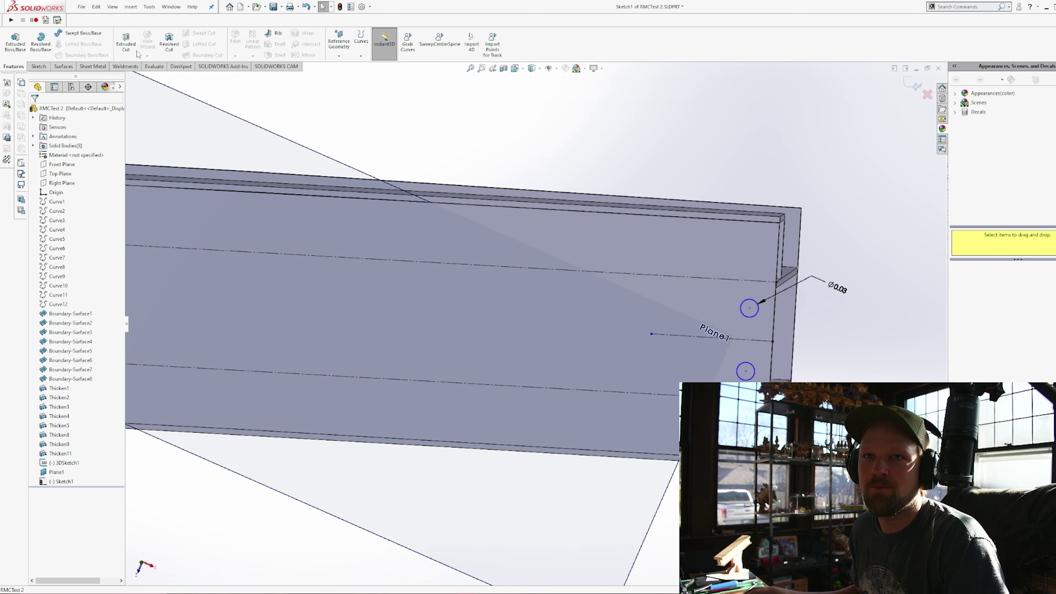
left_click(126, 42)
middle_click_drag(747, 219, 585, 261)
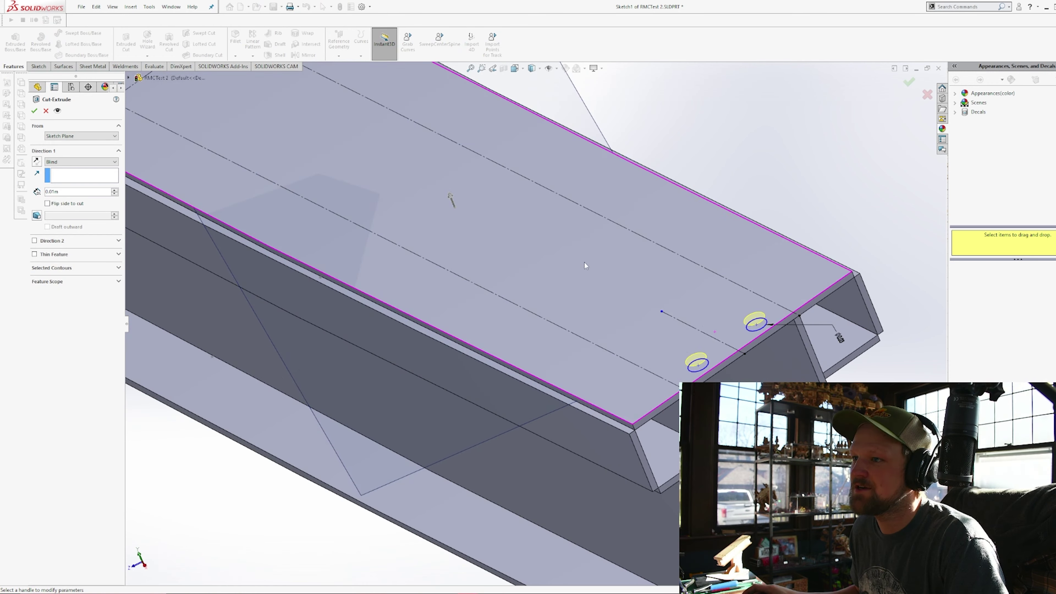
left_click(114, 190)
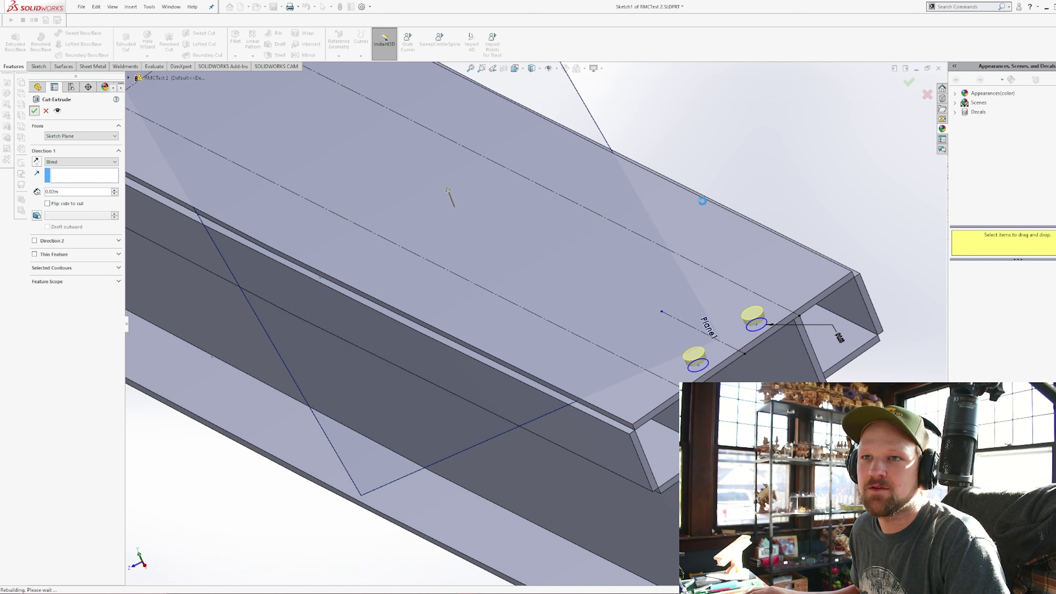
left_click(34, 110)
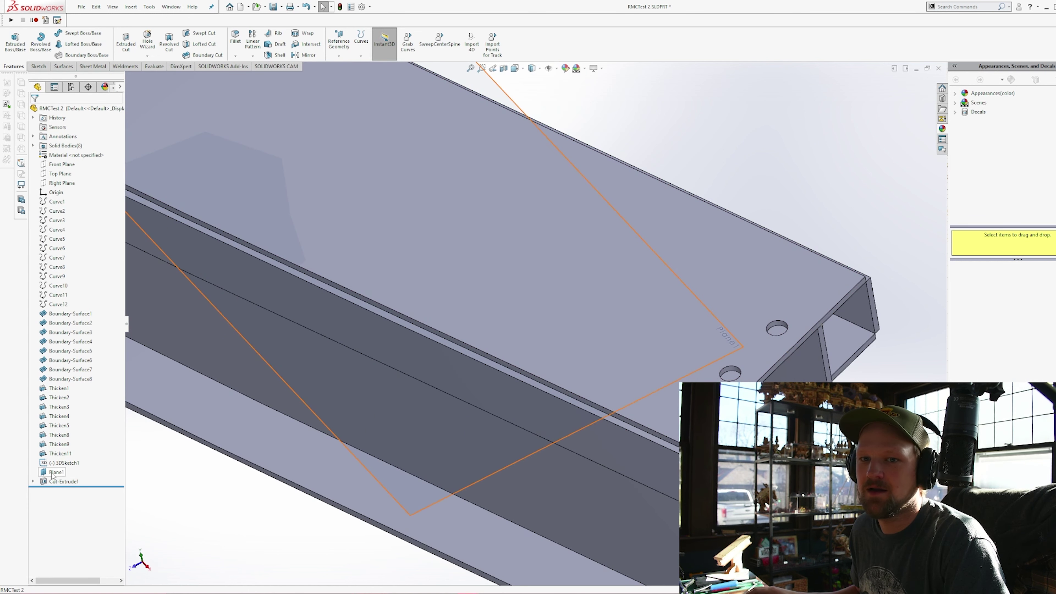
- Edit the hole cut to add a second direction, and hide the sketch plane
left_click(62, 482)
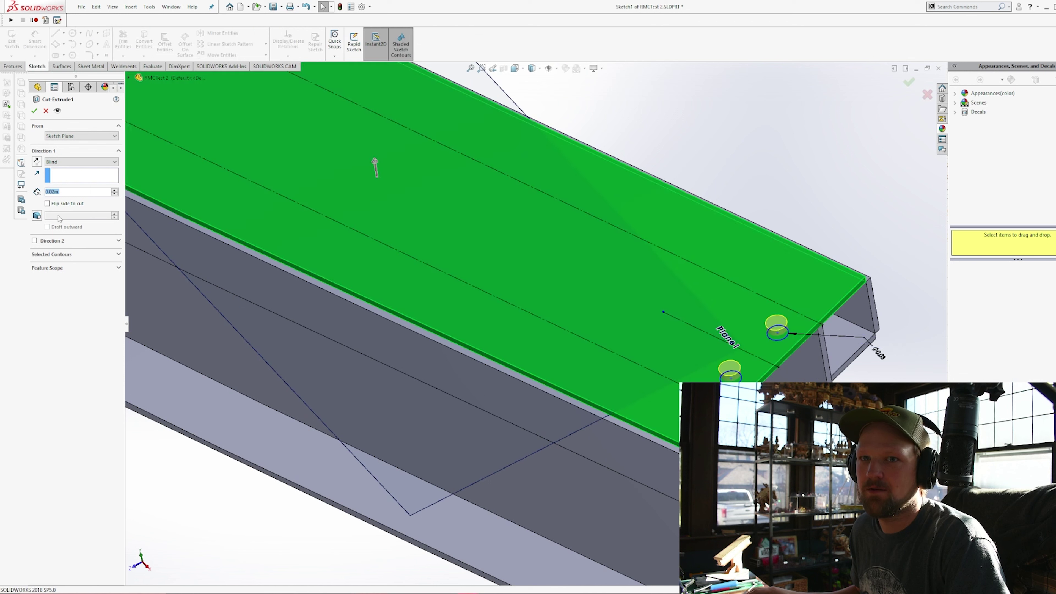
left_click(34, 240)
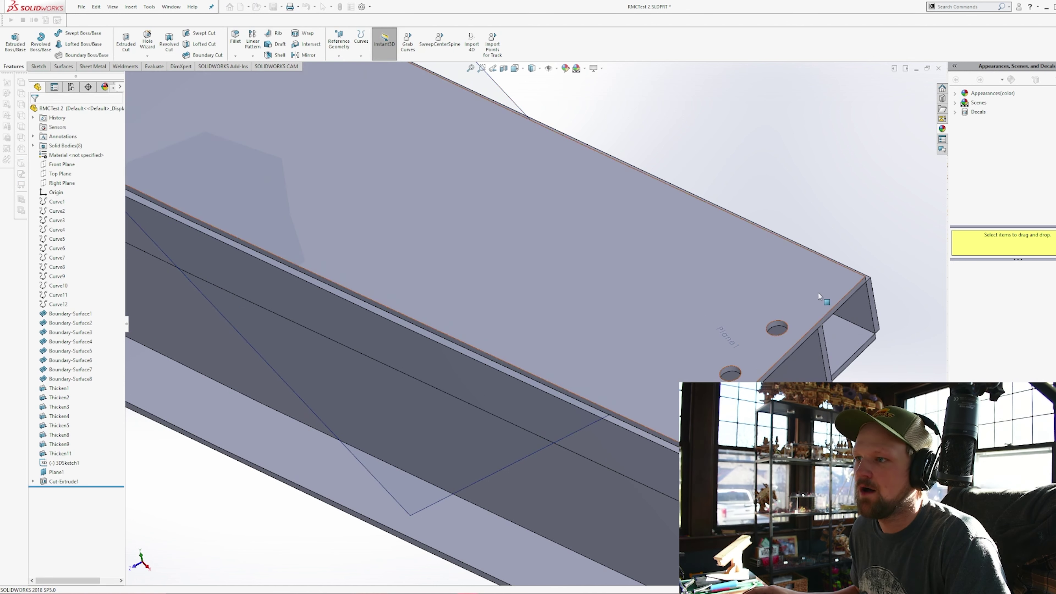
middle_click_drag(608, 295, 561, 308)
scroll(560, 308, "up", 2)
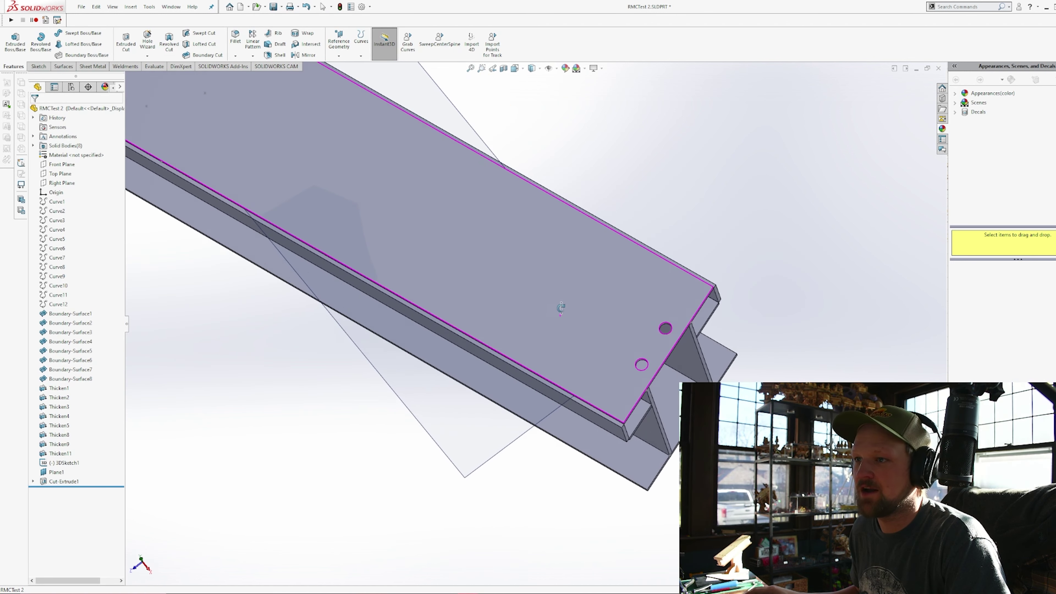
middle_click_drag(685, 327, 686, 305)
scroll(682, 293, "down", 3)
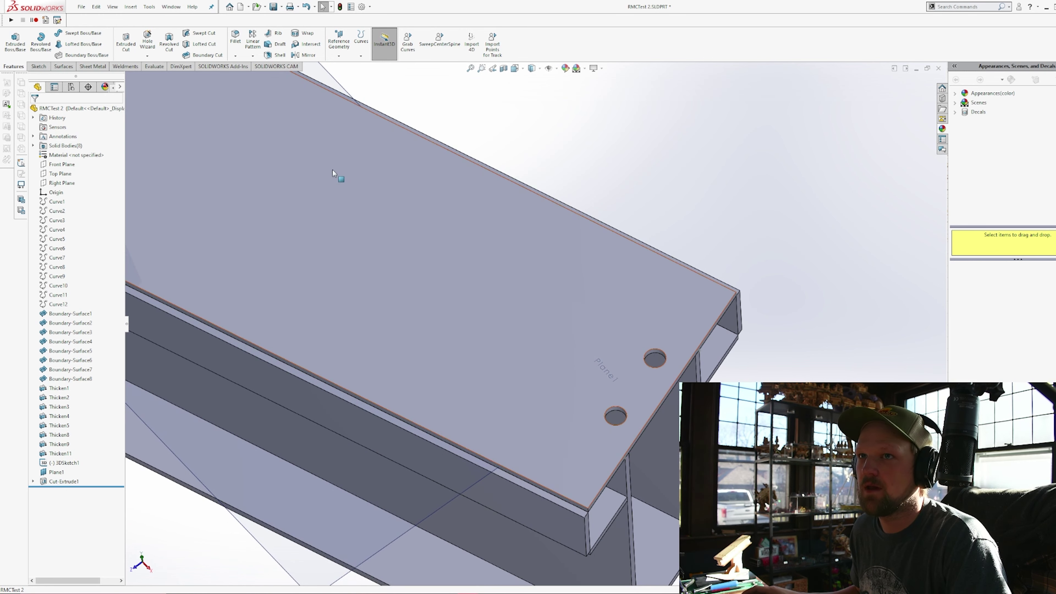
left_click(296, 525)
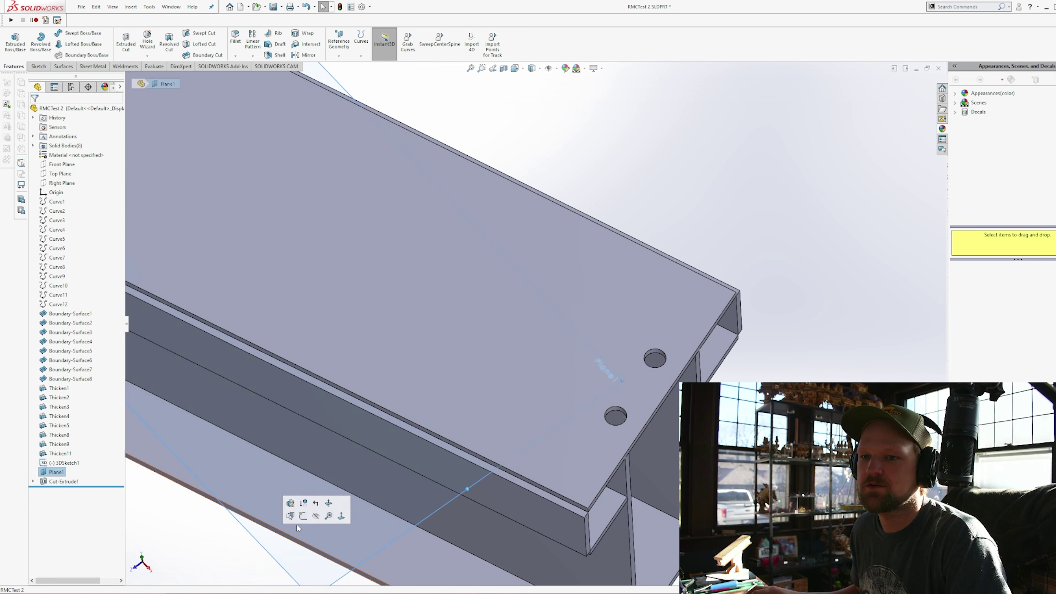
key("Escape")
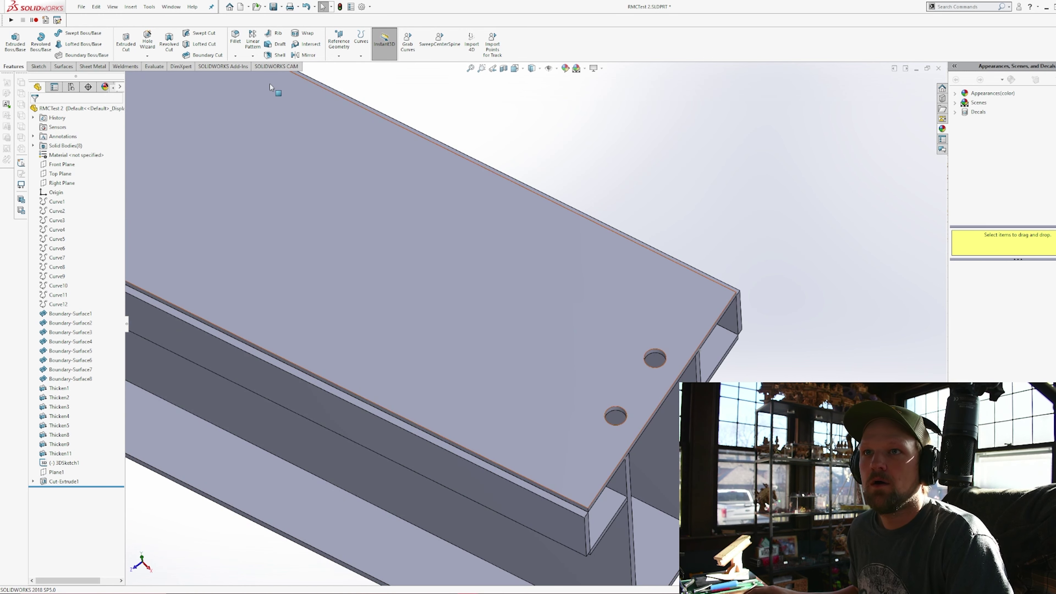
- Set up a curve-driven pattern of the hole cut along the top plate's long edge, using the plate's top face as face normal
left_click(253, 57)
left_click(285, 96)
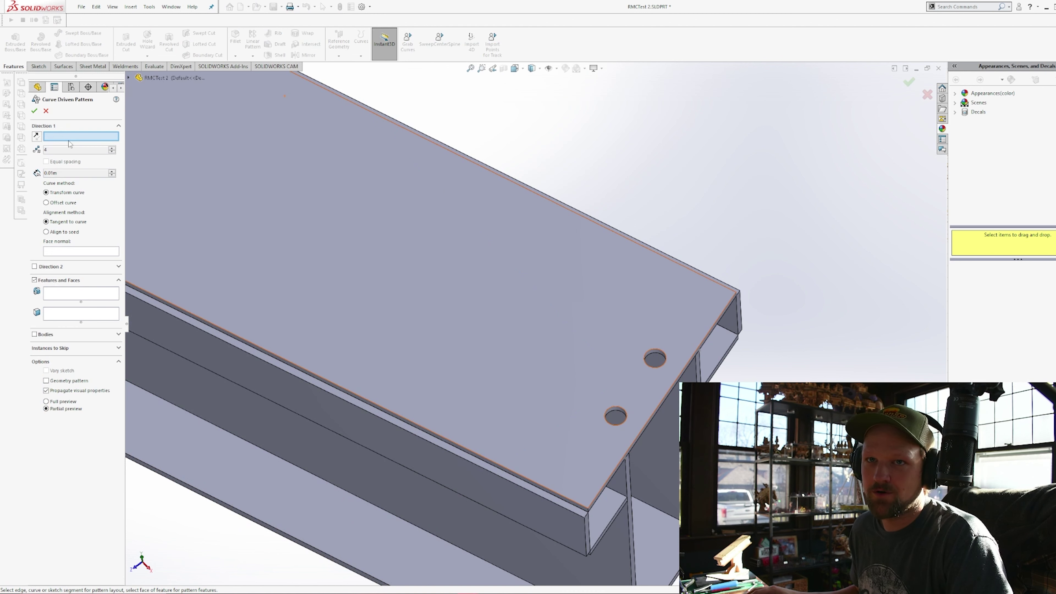
left_click(727, 291)
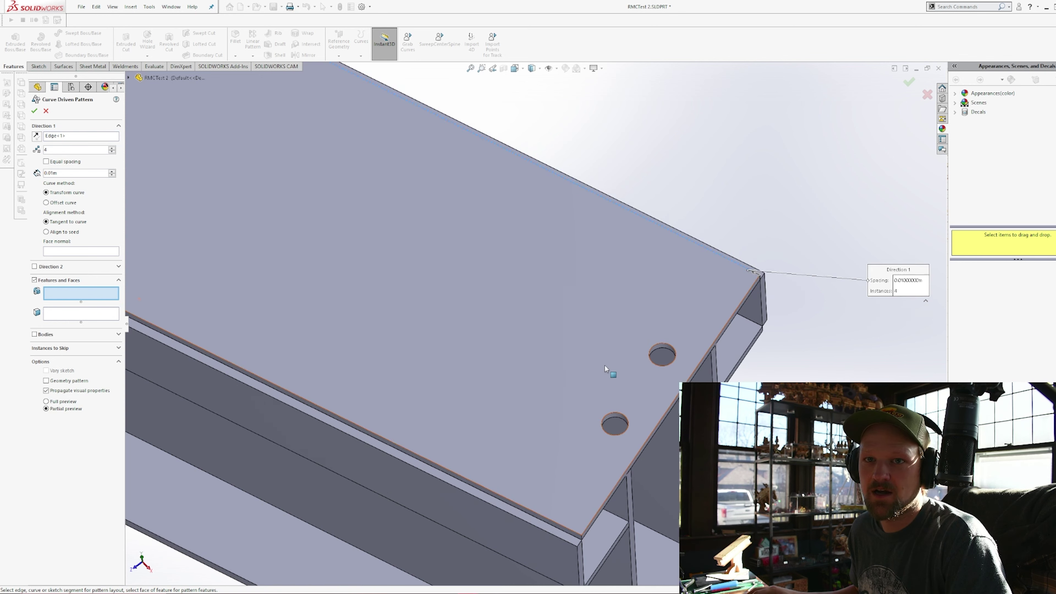
scroll(615, 370, "down", 4)
scroll(591, 484, "up", 10)
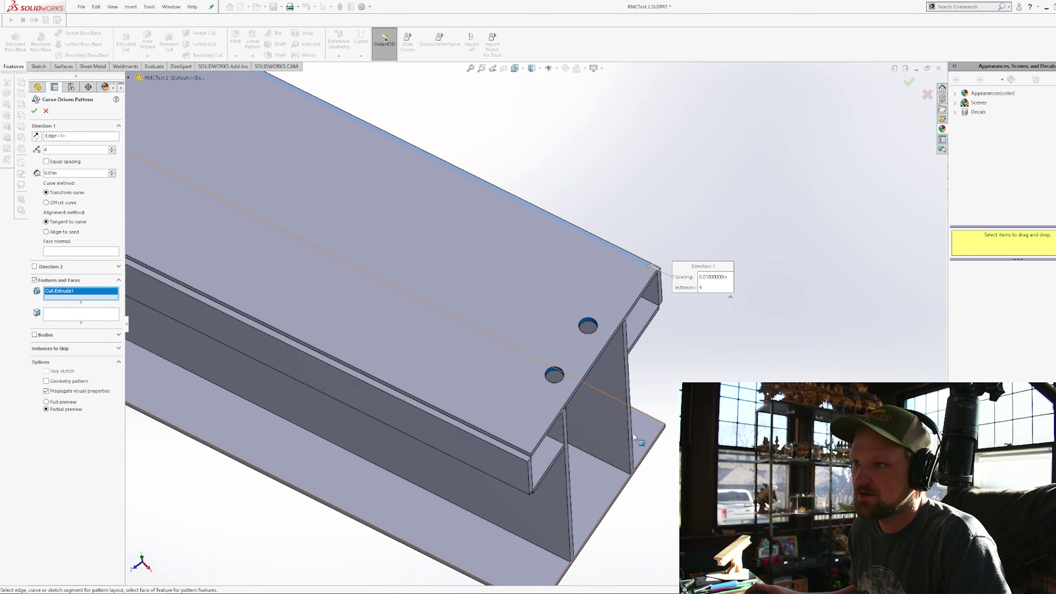
scroll(183, 250, "down", 1)
left_click(80, 251)
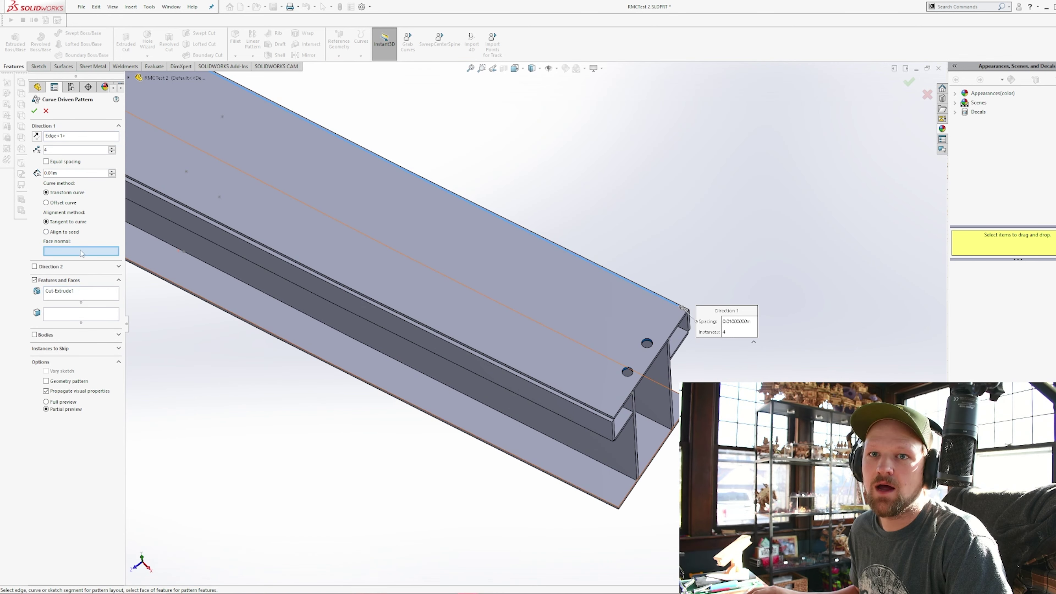
left_click(601, 275)
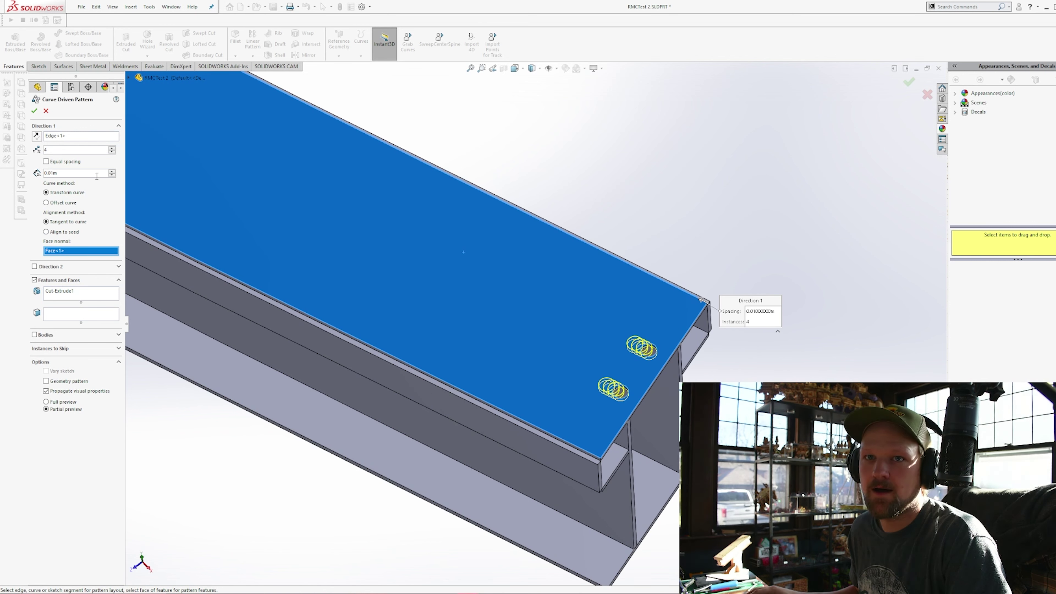
- Set the pattern spacing to 0.06 in and create the hole pattern with 4 instances
left_click_drag(96, 176, 29, 138)
type(".05")
key("Return")
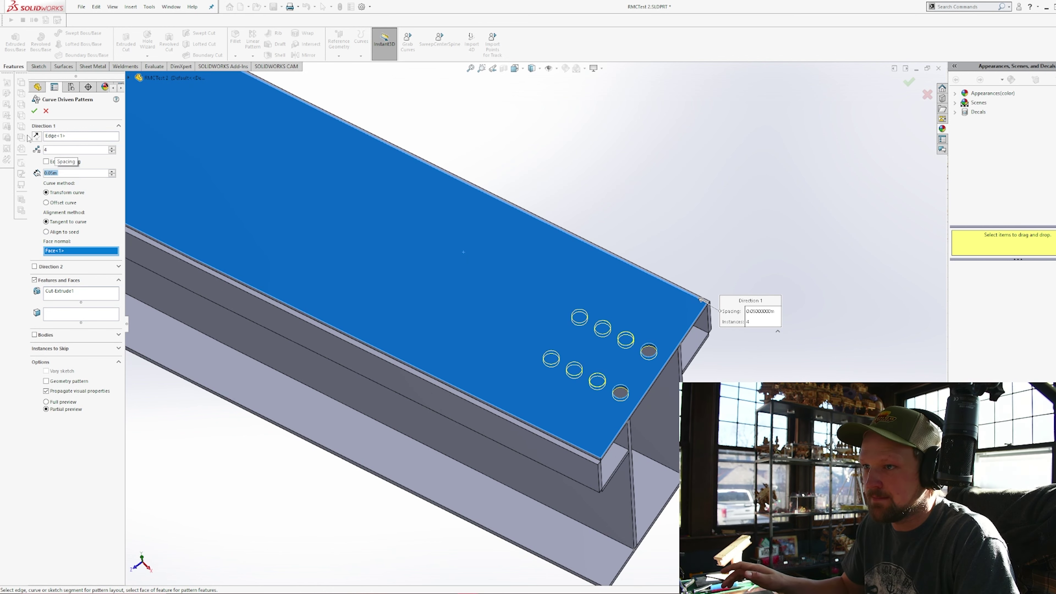
type(".06")
key("Return")
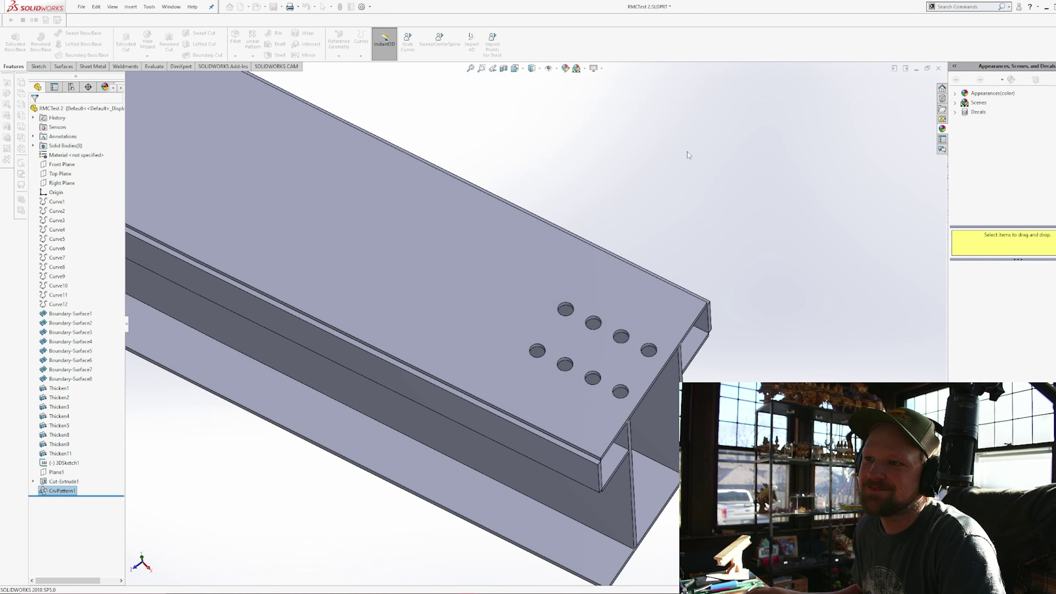
left_click(687, 152)
- Examine the patterned holes from below and above, and inspect the rail along its length
middle_click_drag(656, 408, 607, 245)
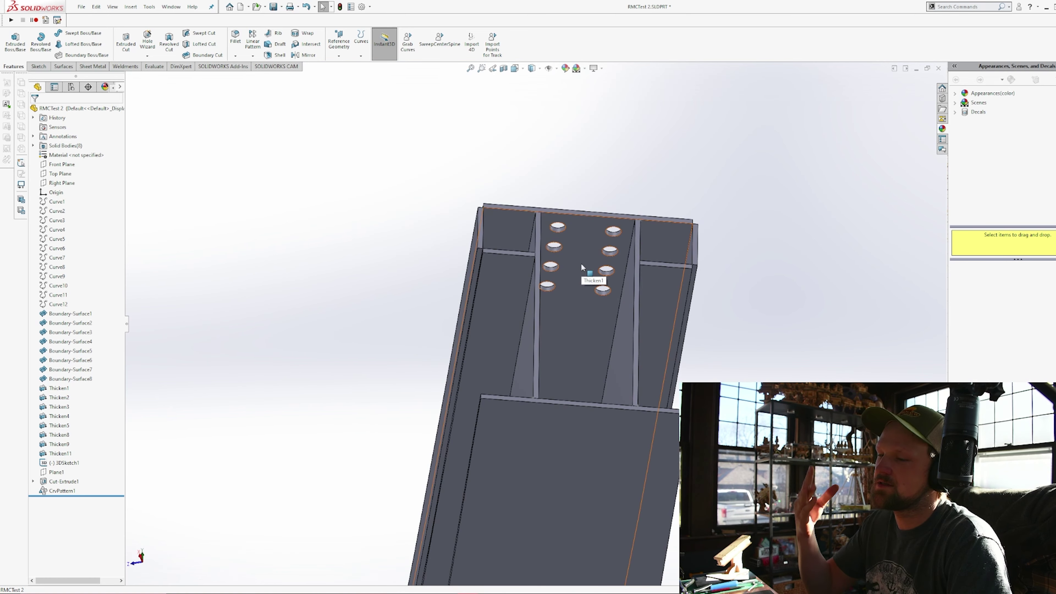
middle_click_drag(657, 219, 530, 266)
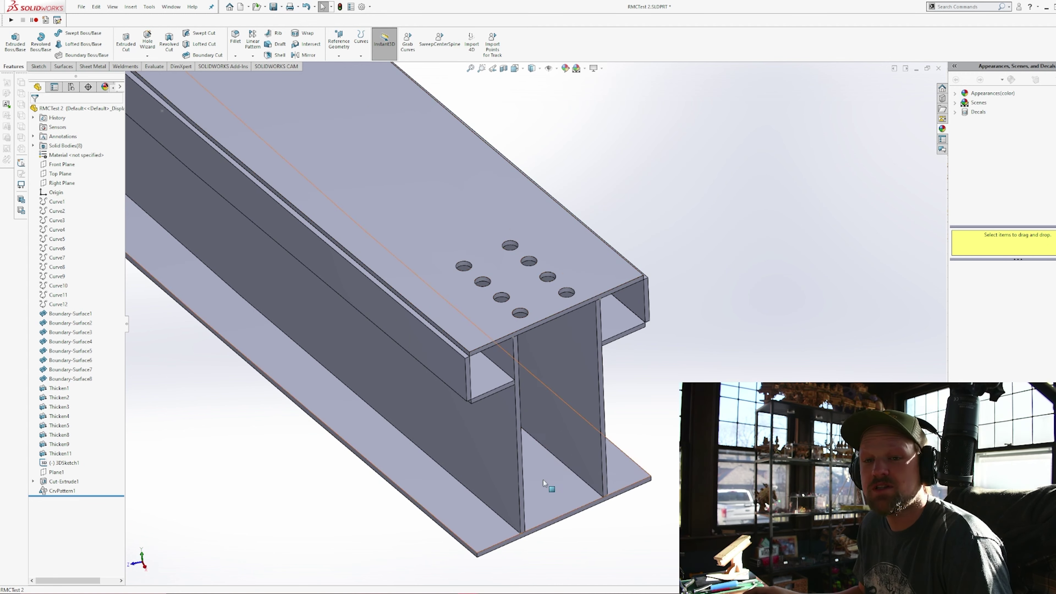
left_click(544, 488)
key("Escape")
scroll(497, 400, "up", 3)
middle_click_drag(496, 400, 491, 429)
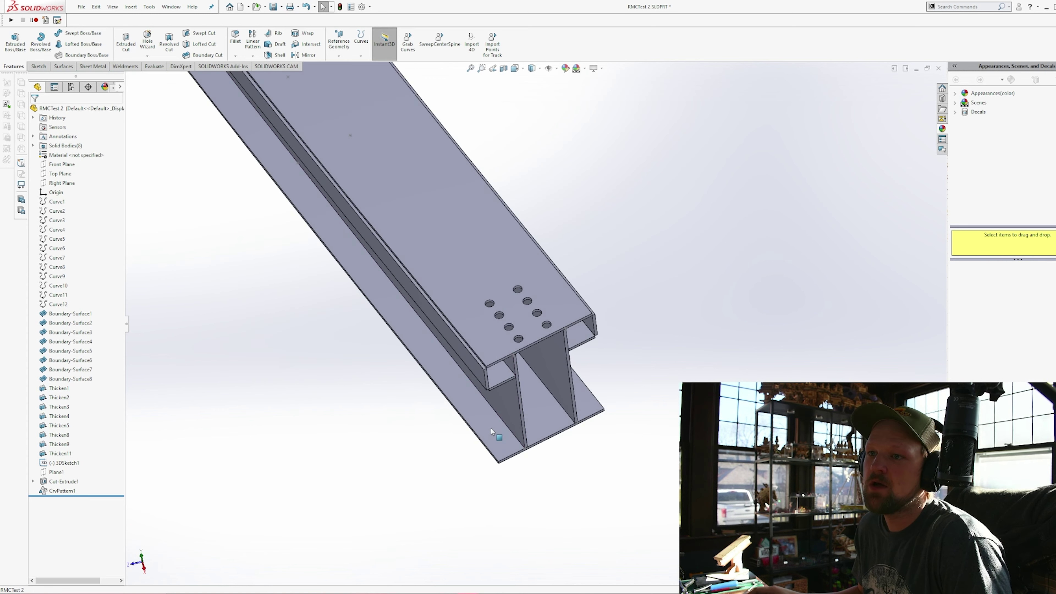
middle_click_drag(273, 173, 517, 313)
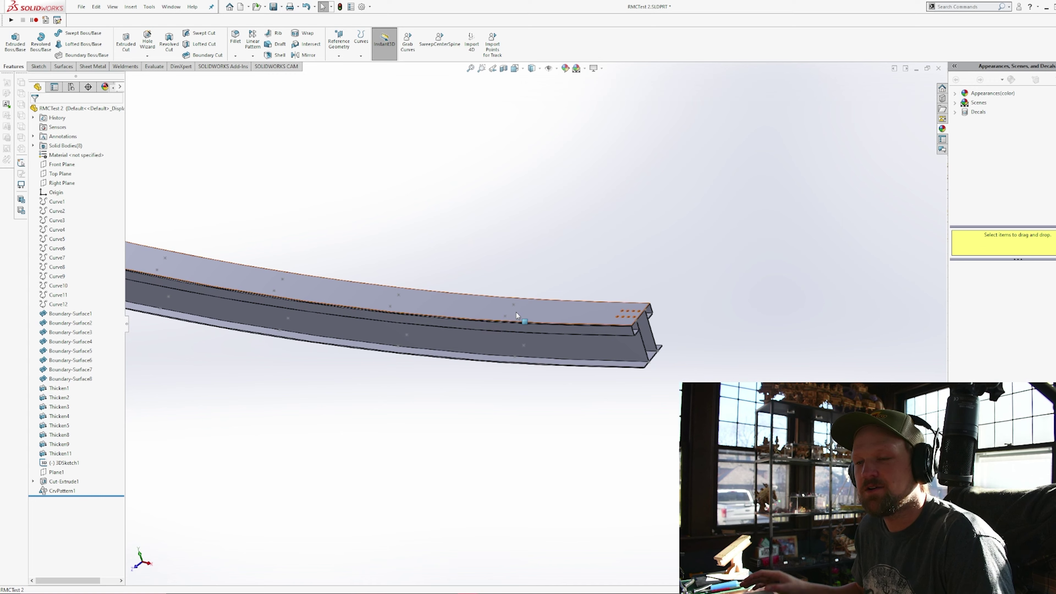
scroll(609, 302, "down", 4)
middle_click_drag(584, 353, 568, 436)
scroll(501, 332, "down", 3)
middle_click_drag(640, 382, 284, 163)
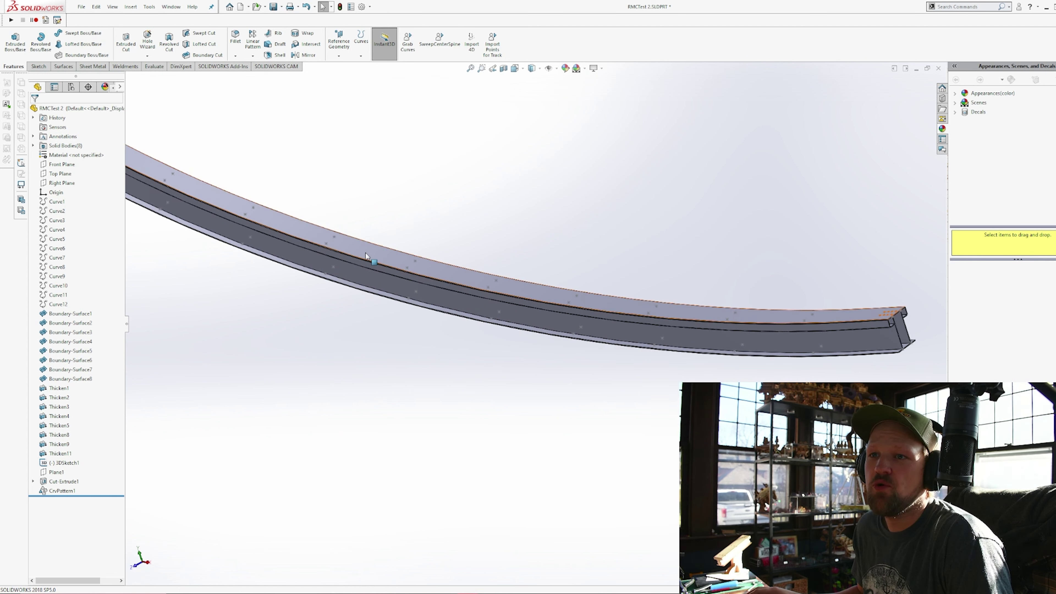
scroll(890, 312, "down", 6)
left_click(652, 299)
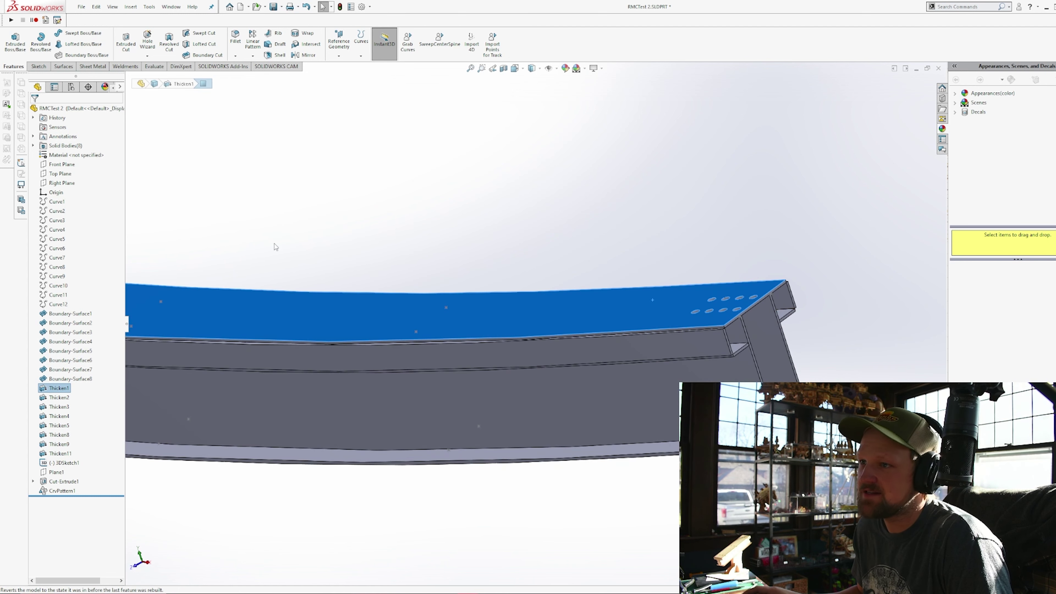
left_click(386, 191)
left_click(93, 66)
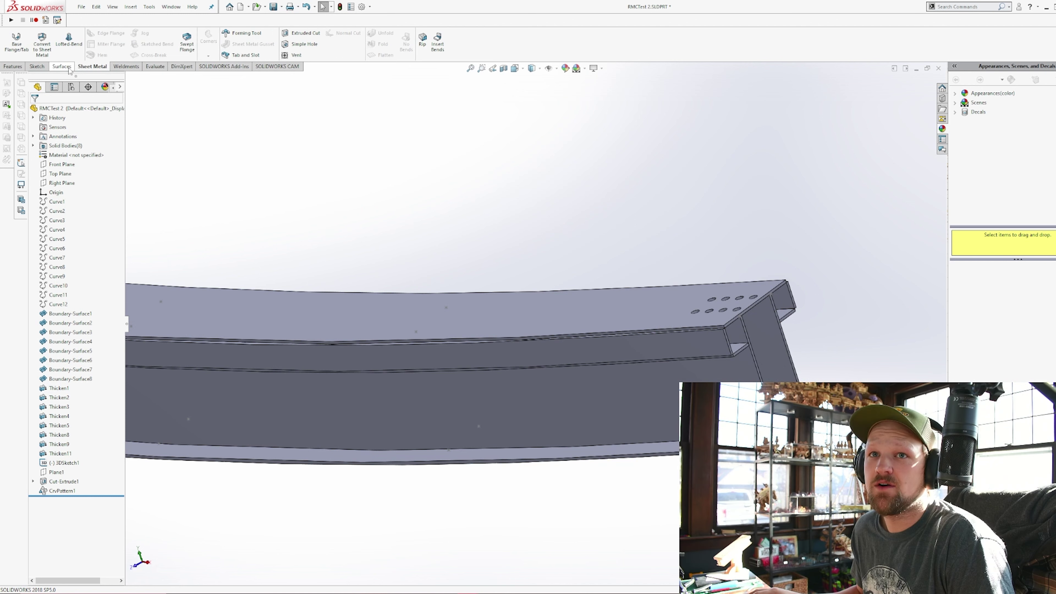
left_click(66, 67)
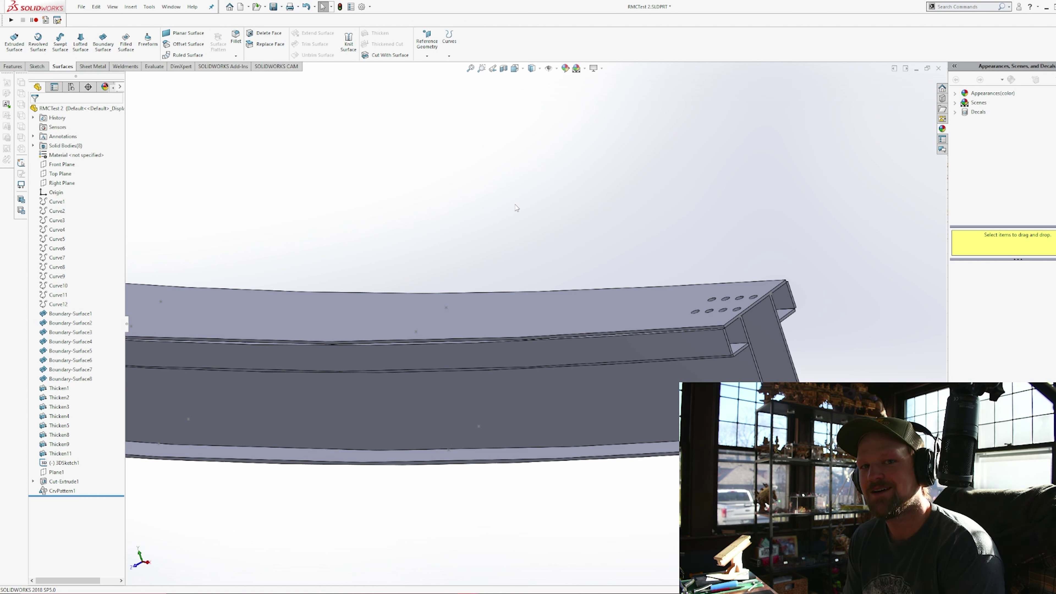
middle_click_drag(596, 248, 557, 366)
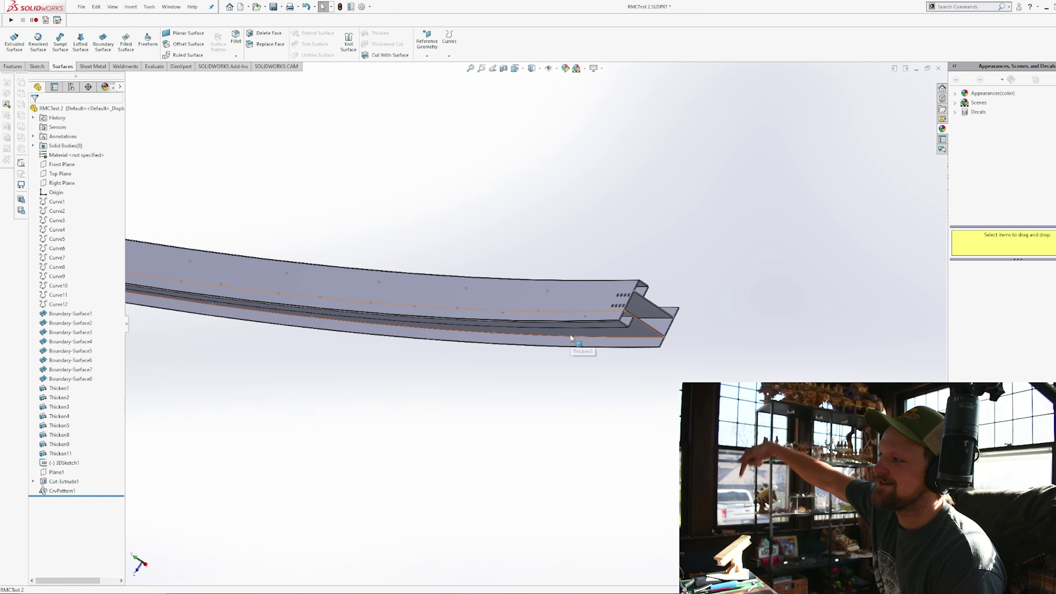